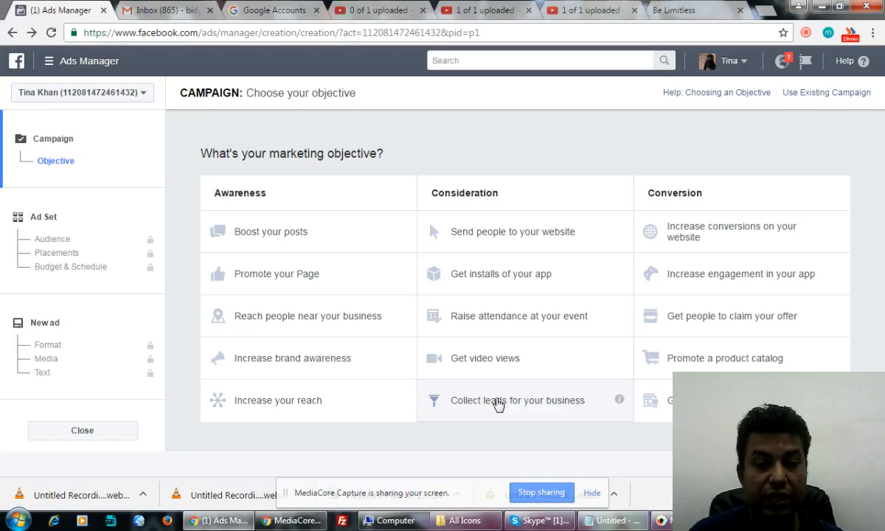
Step: Choose the Collect leads objective and name the campaign 'Lead generation - Digital Marketing - All India'
{"action": "left_click", "coordinate": [500, 404]}
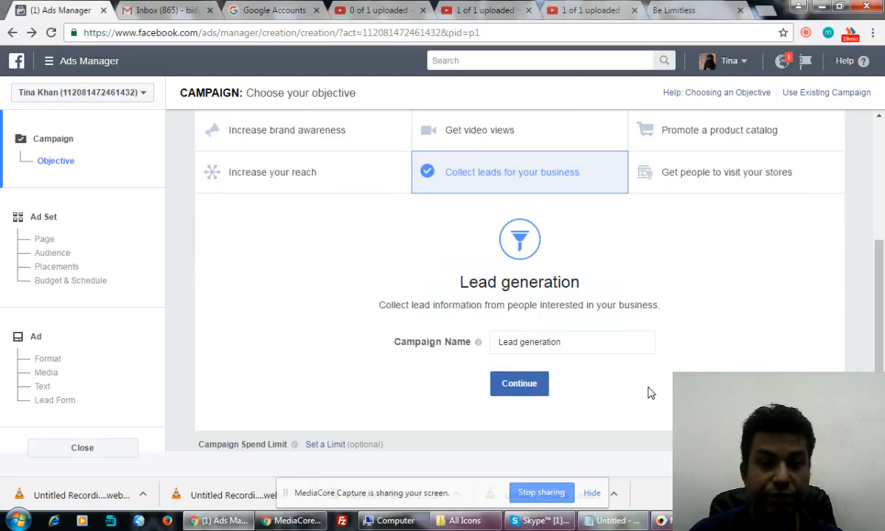
{"action": "left_click", "coordinate": [572, 340]}
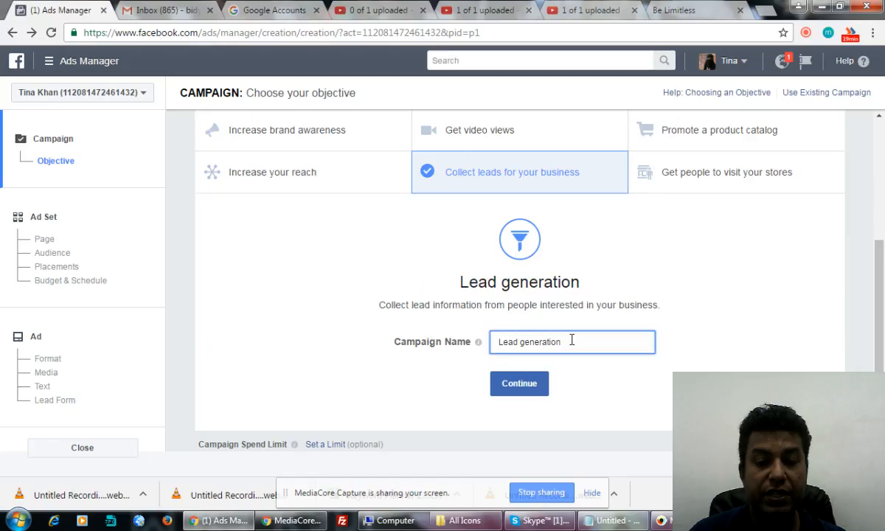
{"action": "type", "text": "- Lg"}
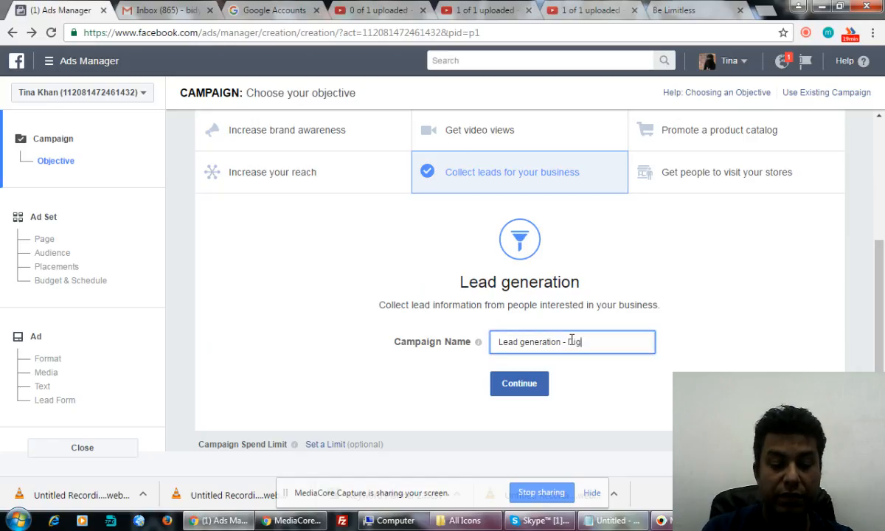
{"action": "type", "text": "ital mA"}
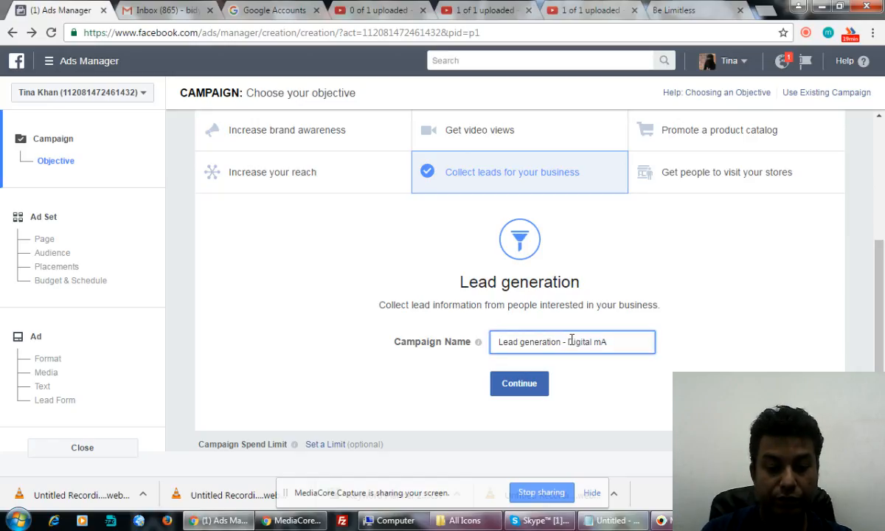
{"action": "type", "text": "rketing"}
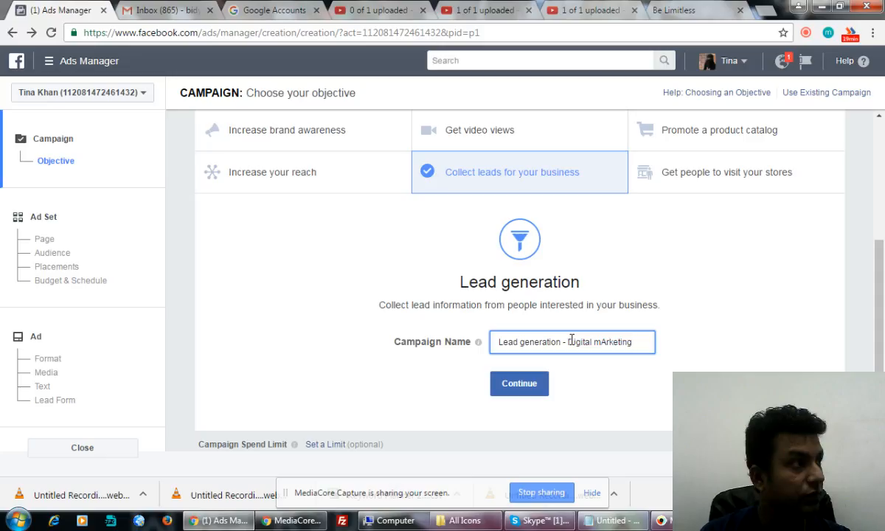
{"action": "key", "text": "BackSpace"}
{"action": "key", "text": "BackSpace"}
{"action": "key", "text": "BackSpace"}
{"action": "key", "text": "BackSpace"}
{"action": "key", "text": "BackSpace"}
{"action": "key", "text": "BackSpace"}
{"action": "key", "text": "BackSpace"}
{"action": "key", "text": "BackSpace"}
{"action": "key", "text": "BackSpace"}
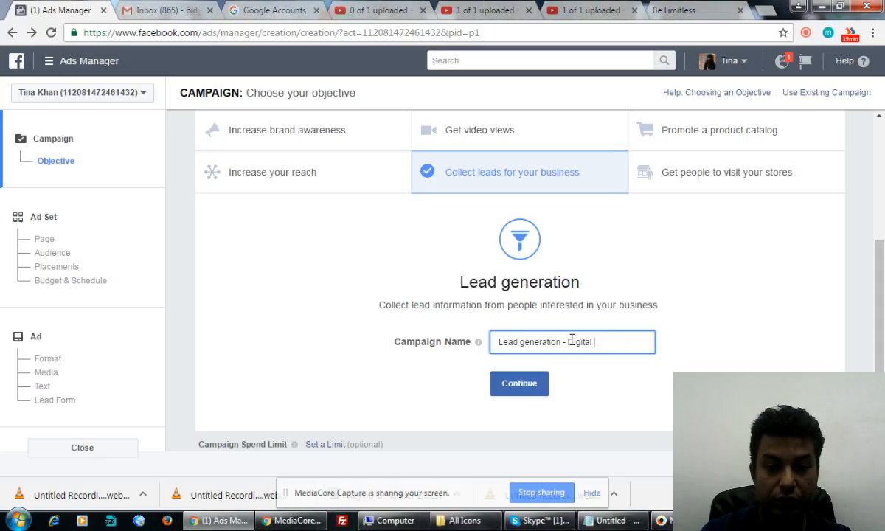
{"action": "type", "text": "Marketing"}
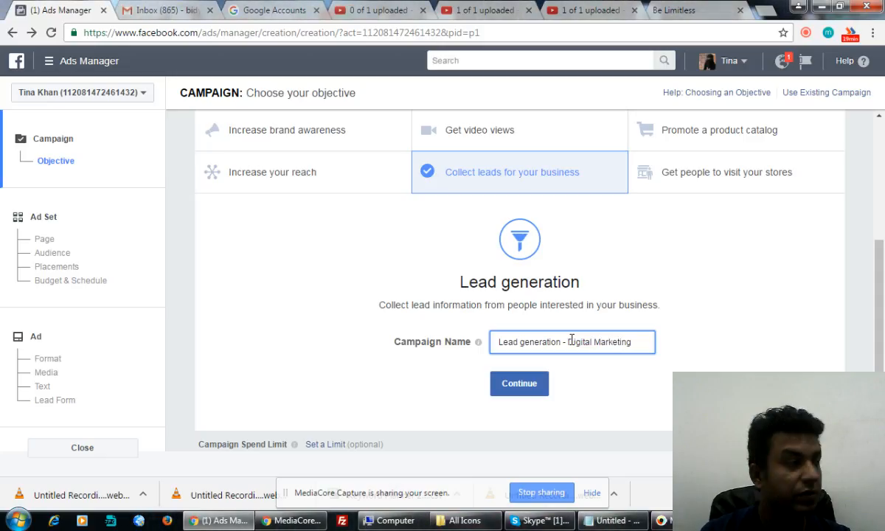
{"action": "type", "text": " -"}
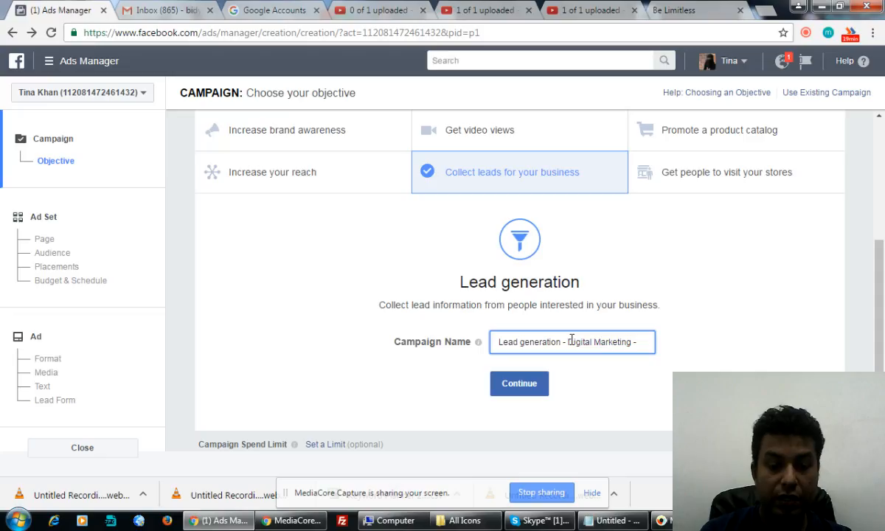
{"action": "type", "text": " All India"}
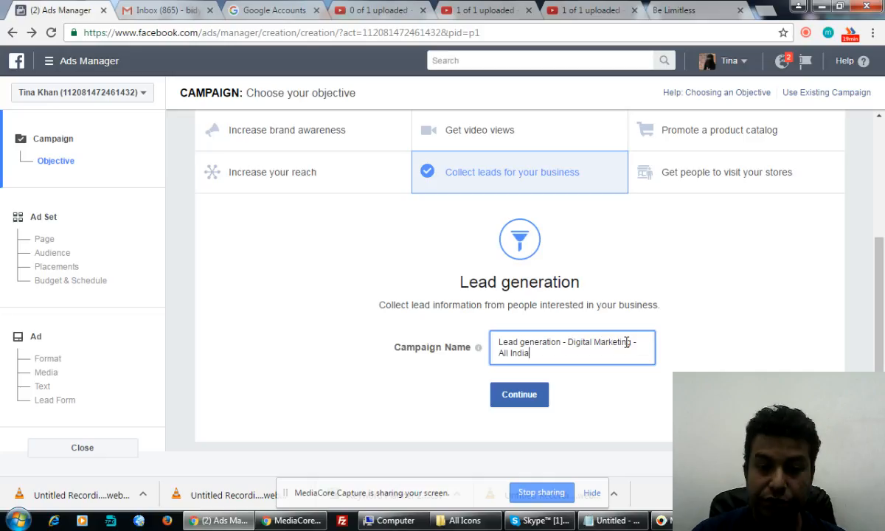
{"action": "left_click", "coordinate": [513, 393]}
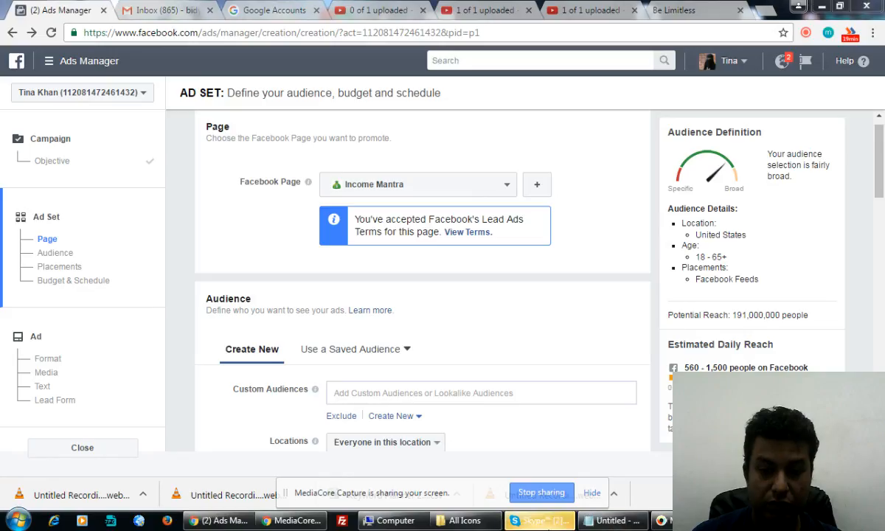
Step: Switch from the loaded ad set page over to the Skype chat window
{"action": "left_click", "coordinate": [540, 520]}
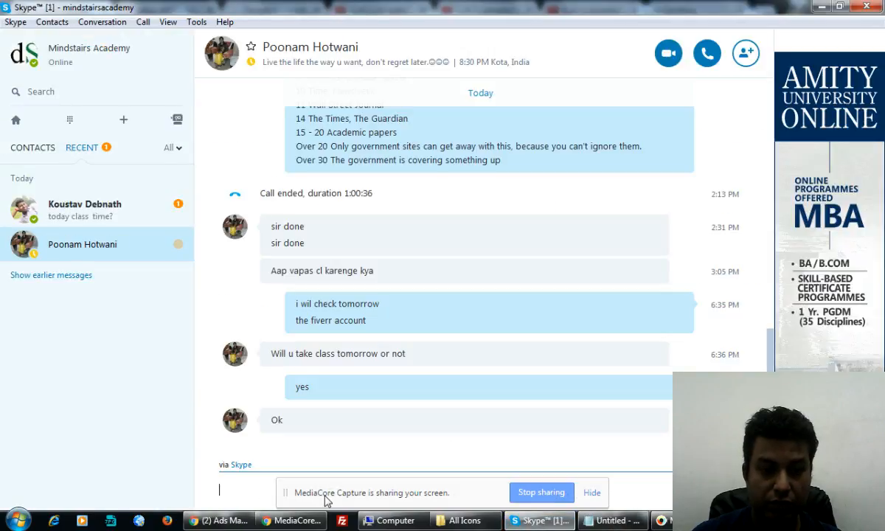
Step: Send '9pm' to two Skype contacts
{"action": "type", "text": "9"}
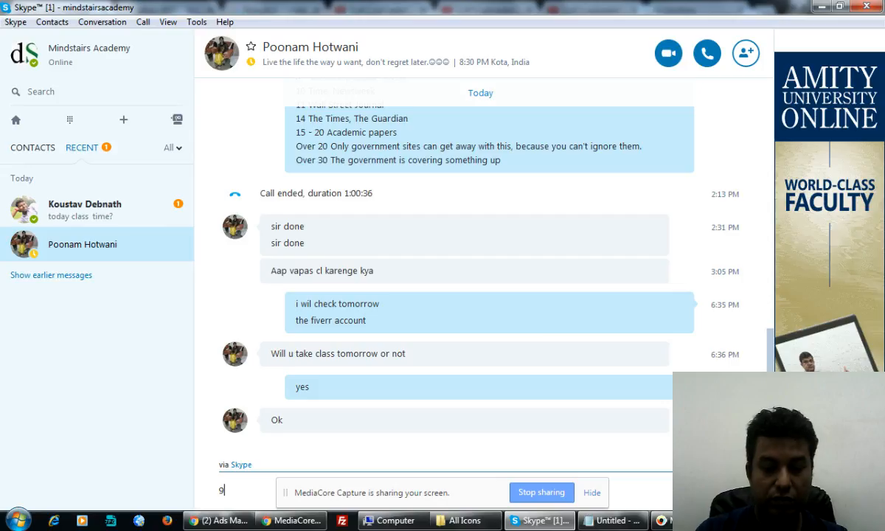
{"action": "type", "text": "p"}
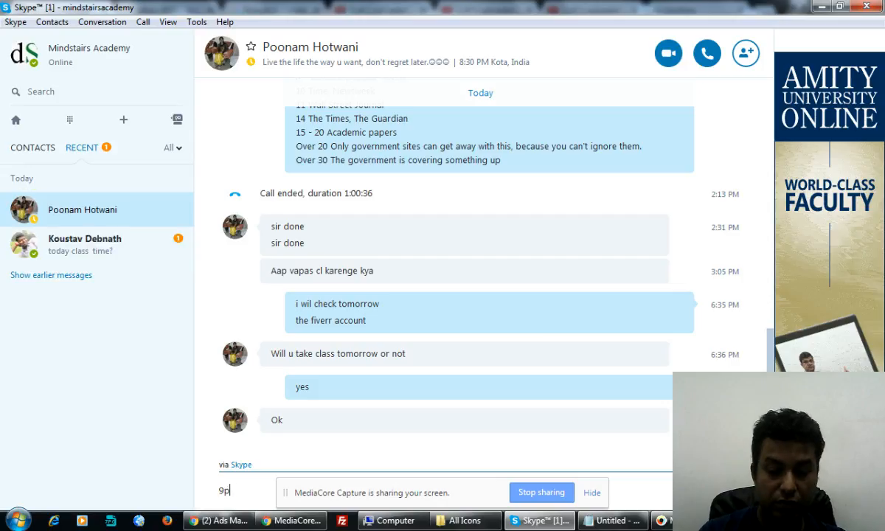
{"action": "type", "text": "m"}
{"action": "key", "text": "Return"}
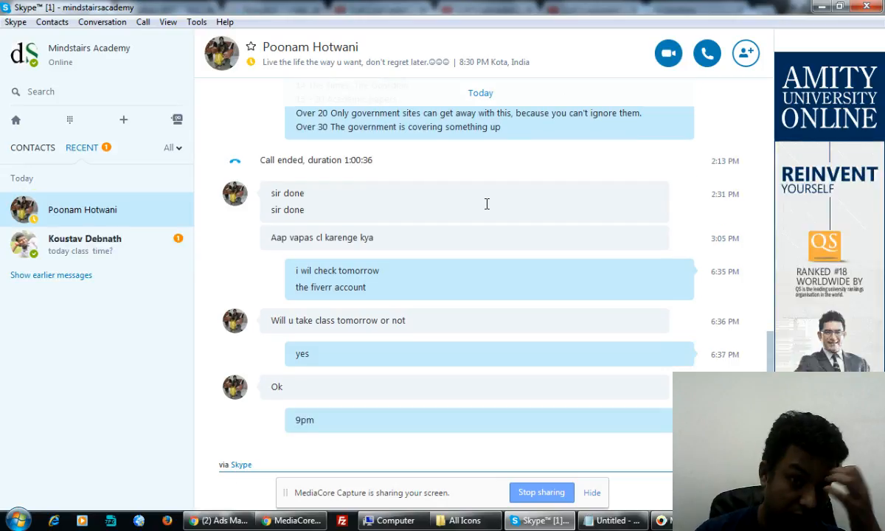
{"action": "left_click", "coordinate": [103, 229]}
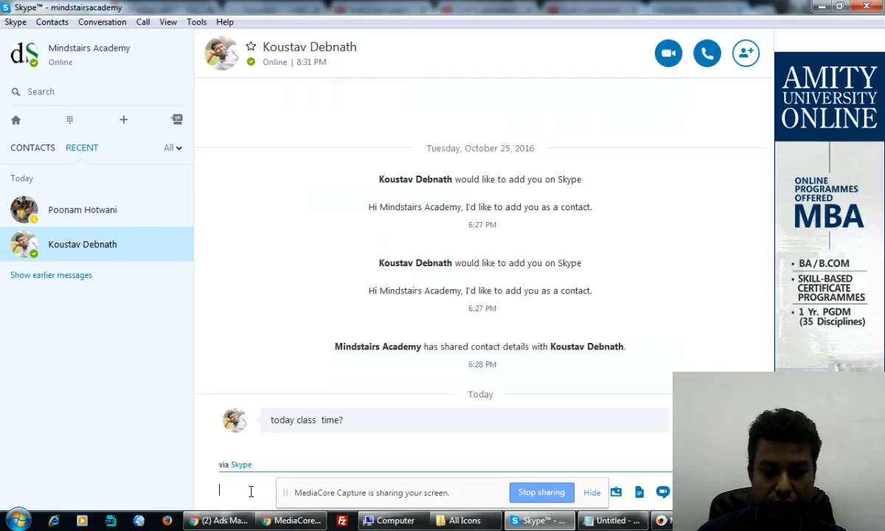
{"action": "type", "text": "9pm"}
{"action": "key", "text": "Return"}
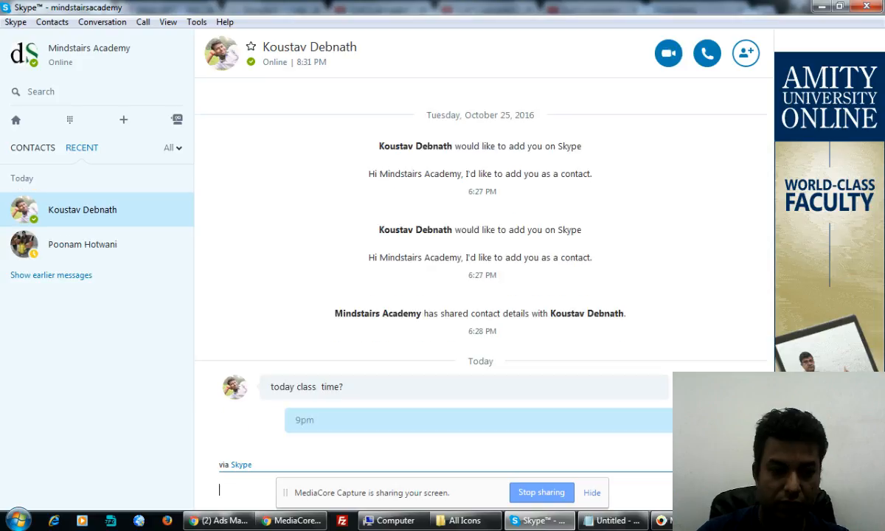
Step: Send 'sorry wrong window' in the first contact's chat and minimize Skype
{"action": "left_click", "coordinate": [108, 236]}
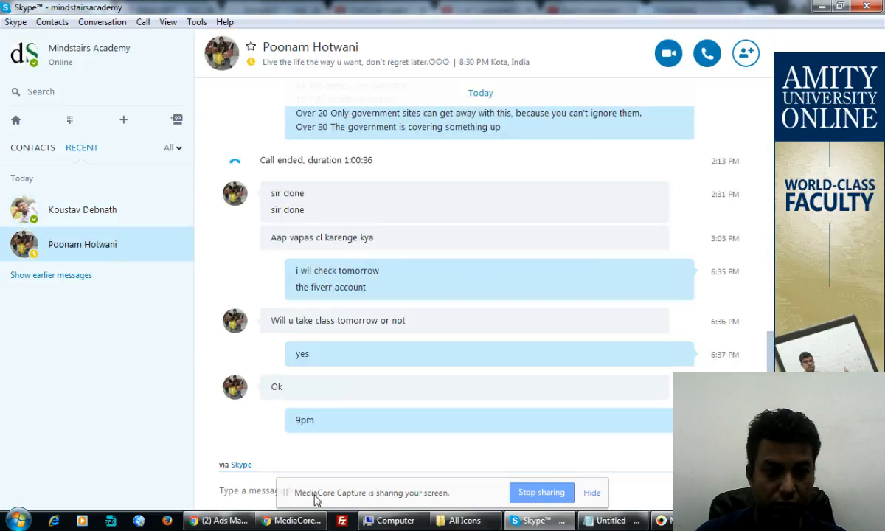
{"action": "left_click", "coordinate": [247, 492]}
{"action": "type", "text": "sorr"}
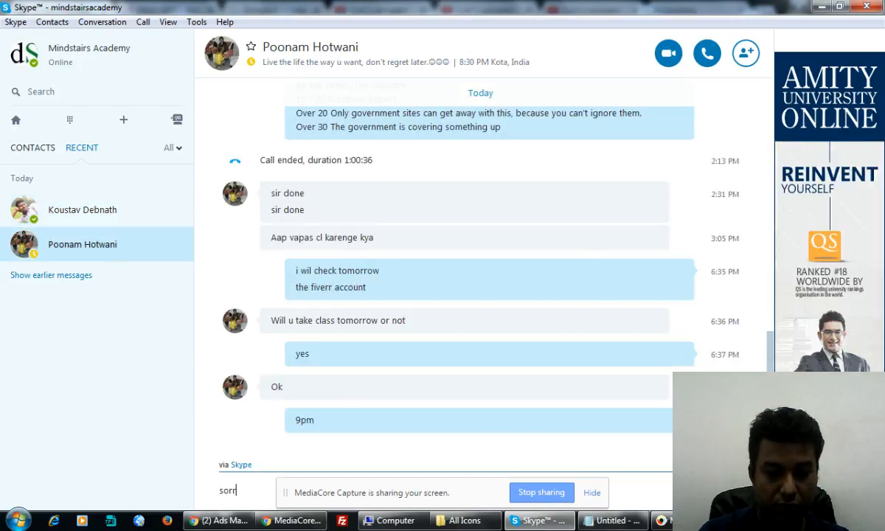
{"action": "type", "text": "y wrong w"}
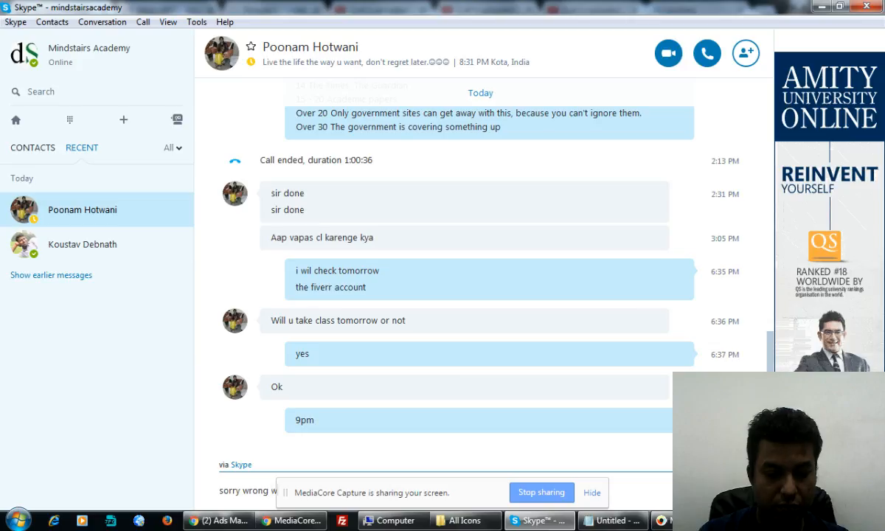
{"action": "type", "text": "indow"}
{"action": "key", "text": "Return"}
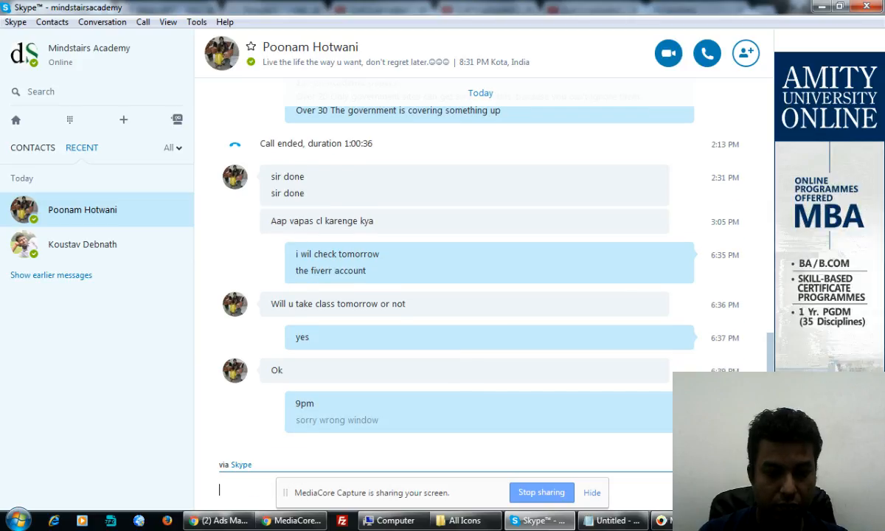
{"action": "left_click", "coordinate": [823, 7]}
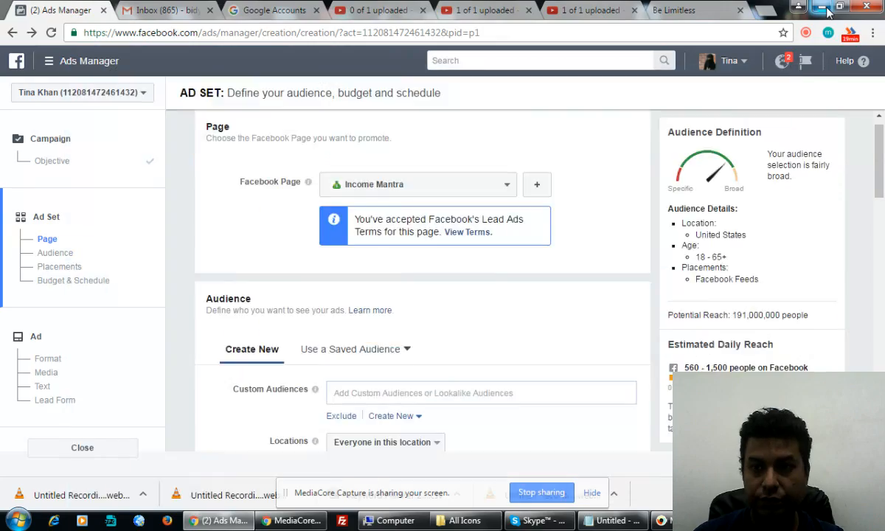
Step: Make Compete Infotech Academy the promoted Facebook Page, then bring Skype back up
{"action": "left_click", "coordinate": [490, 190]}
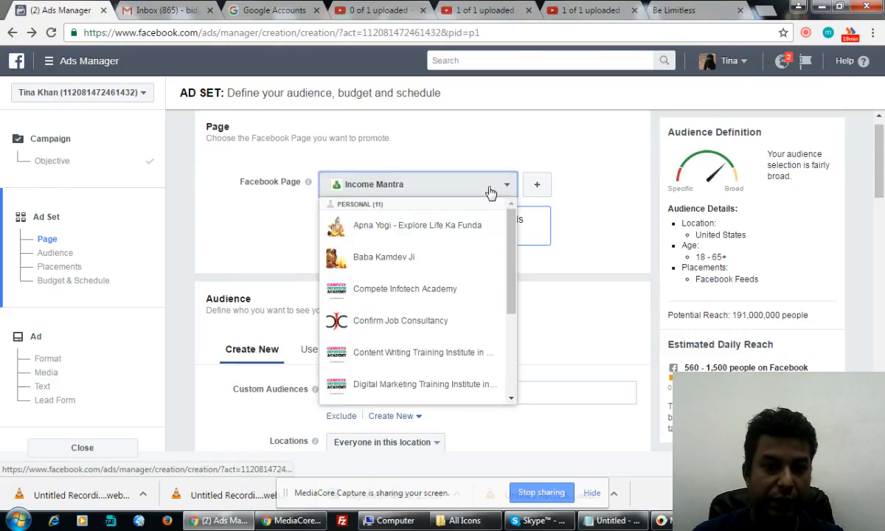
{"action": "left_click", "coordinate": [438, 294]}
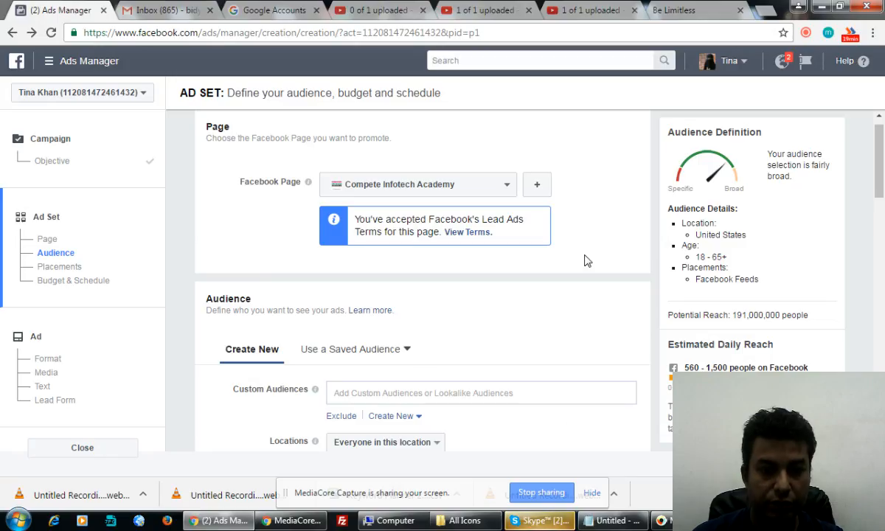
{"action": "left_click", "coordinate": [552, 521]}
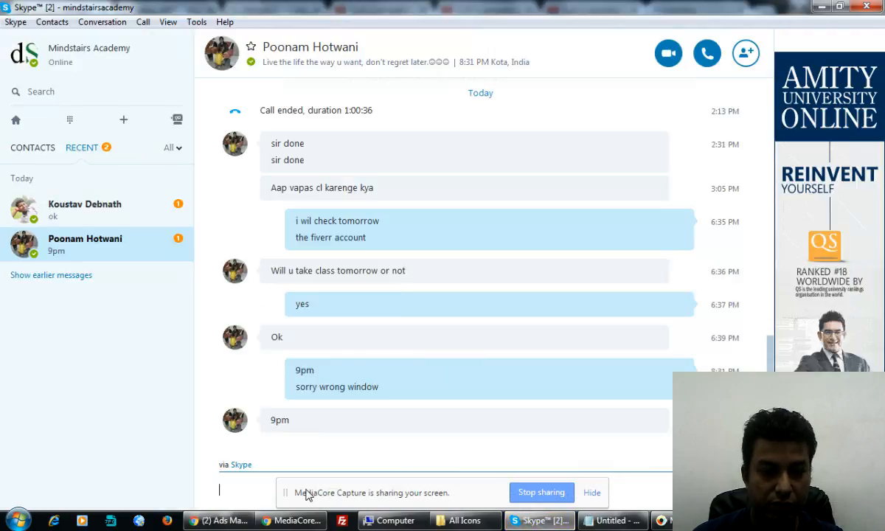
Step: Reply in Skype that the 9pm message was meant for another student's online session
{"action": "left_click", "coordinate": [221, 483]}
{"action": "type", "text": "no no "}
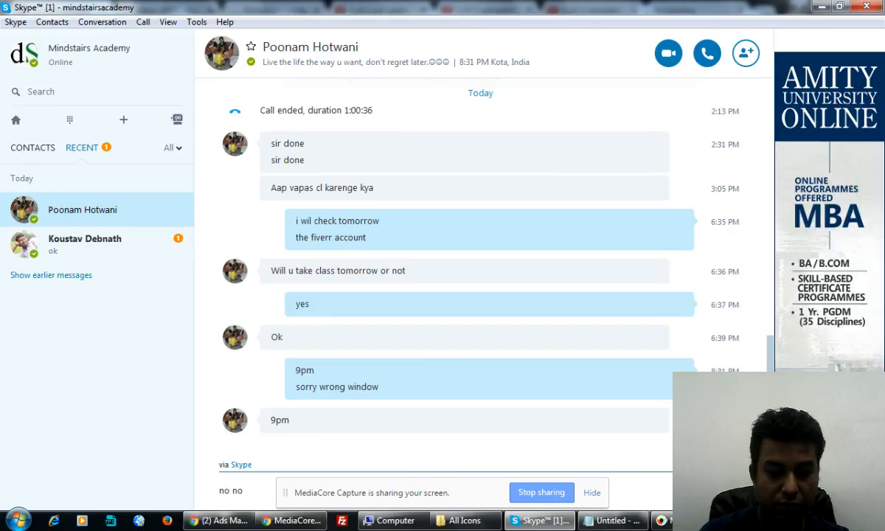
{"action": "type", "text": "i suppo"}
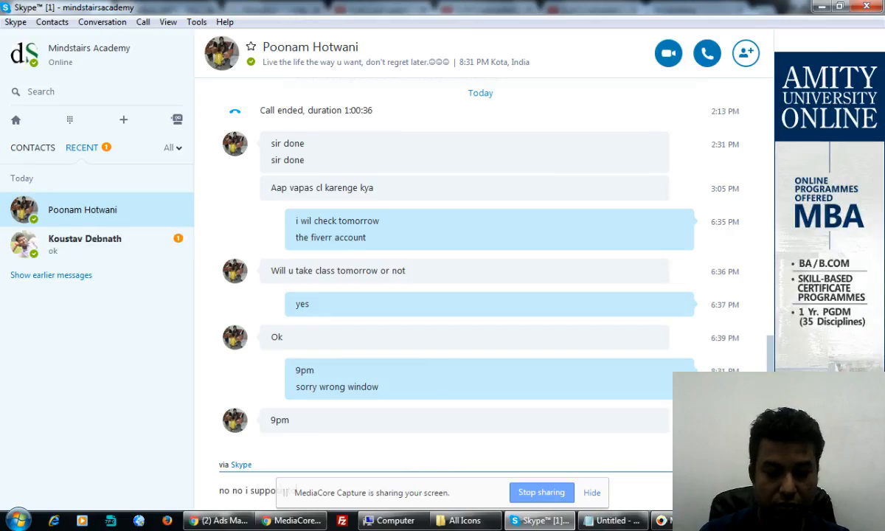
{"action": "type", "text": "se to send this t"}
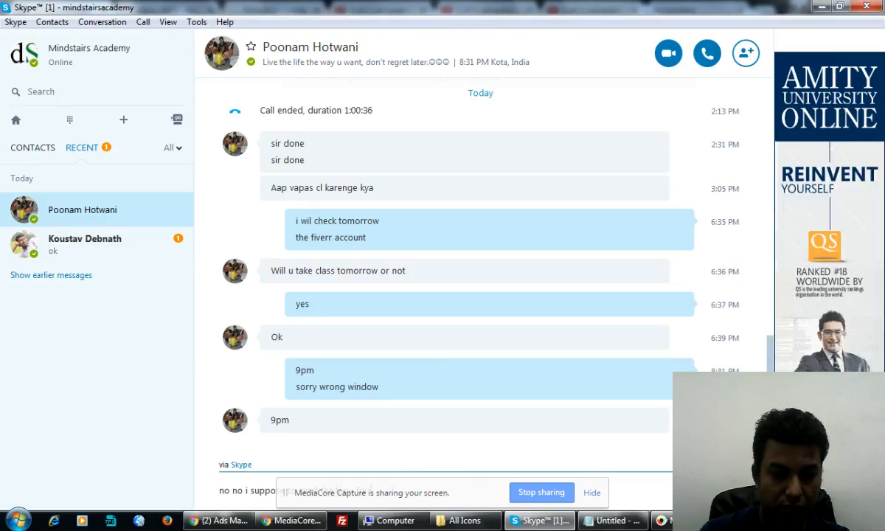
{"action": "left_click", "coordinate": [590, 493]}
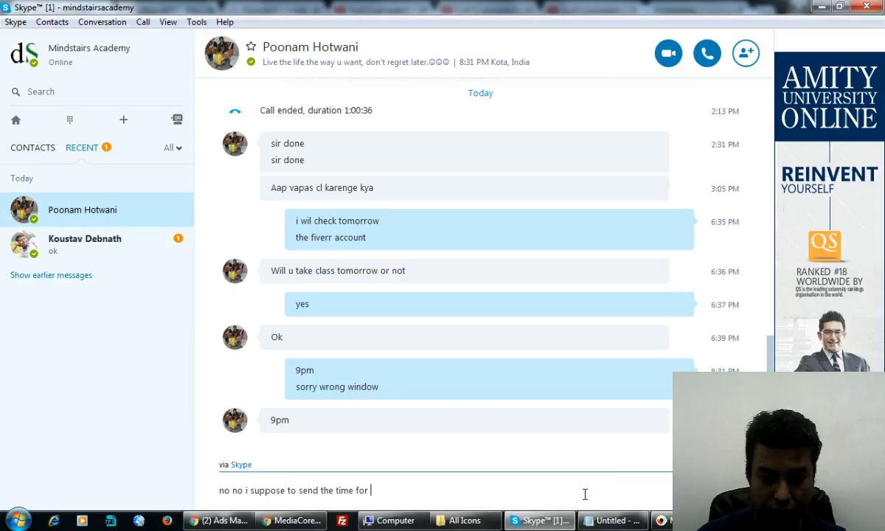
{"action": "key", "text": "BackSpace"}
{"action": "key", "text": "BackSpace"}
{"action": "key", "text": "BackSpace"}
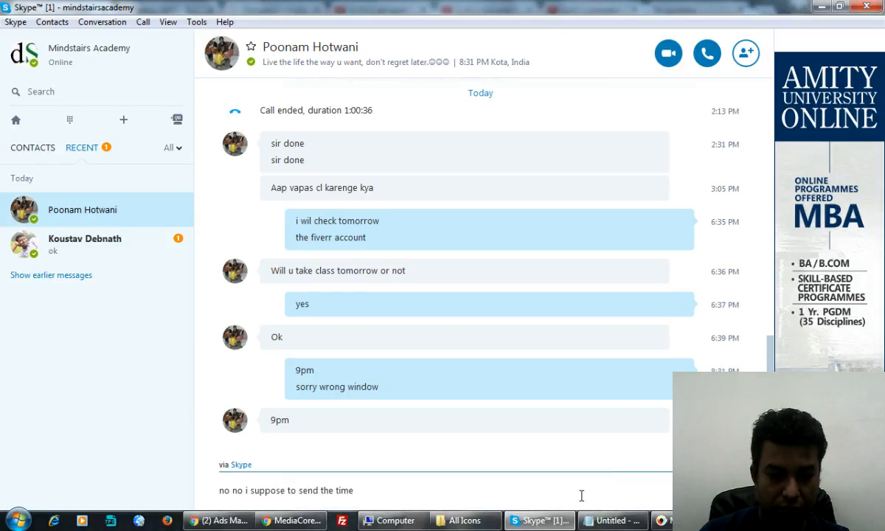
{"action": "type", "text": "to"}
{"action": "key", "text": "BackSpace"}
{"action": "key", "text": "BackSpace"}
{"action": "key", "text": "BackSpace"}
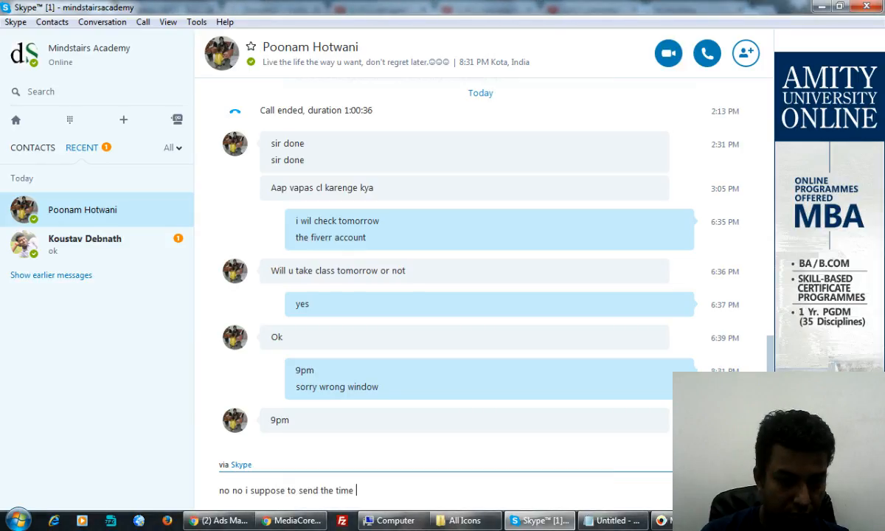
{"action": "type", "text": "for"}
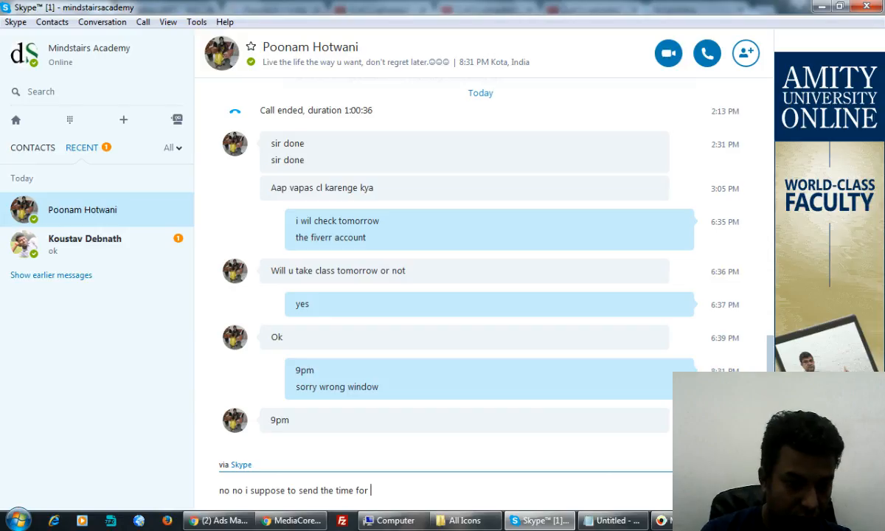
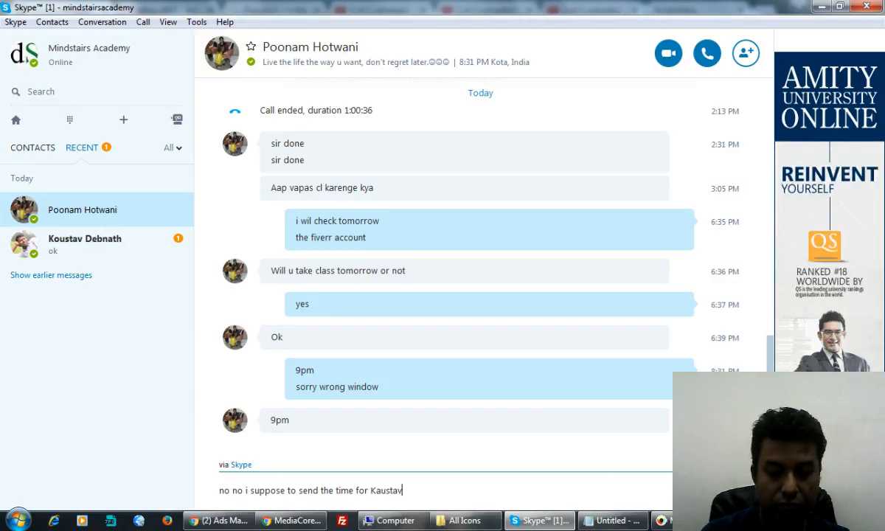
{"action": "key", "text": "Return"}
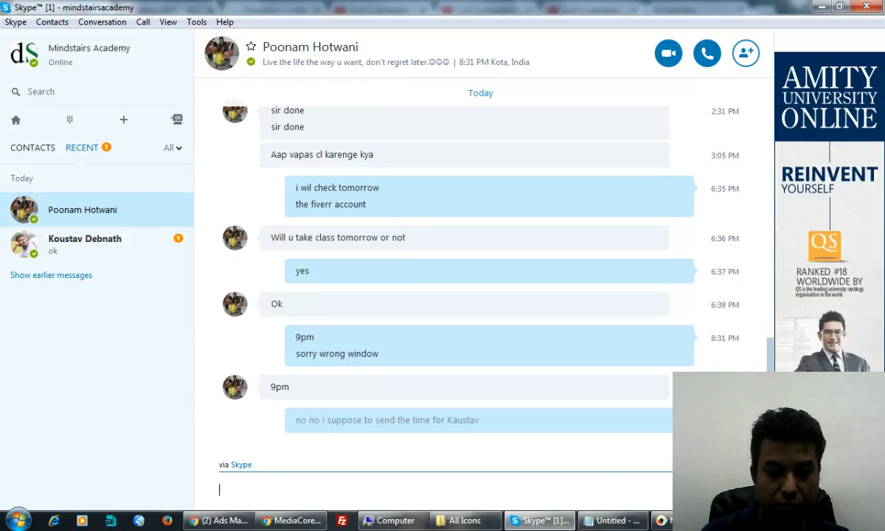
{"action": "type", "text": "online s"}
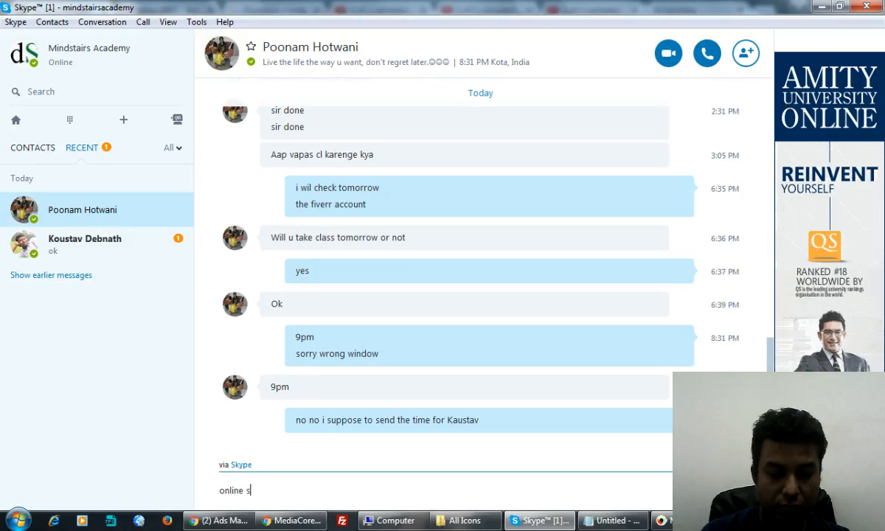
{"action": "type", "text": "ession another stu"}
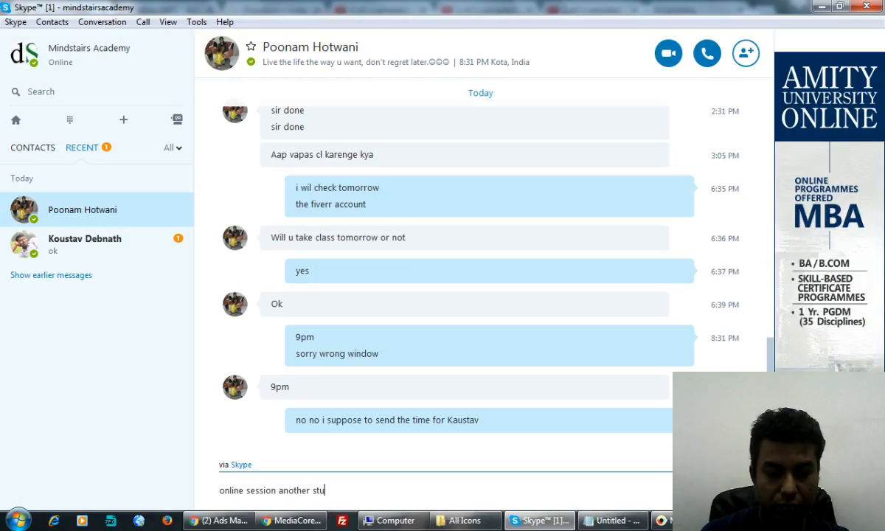
{"action": "type", "text": "dents"}
{"action": "key", "text": "Return"}
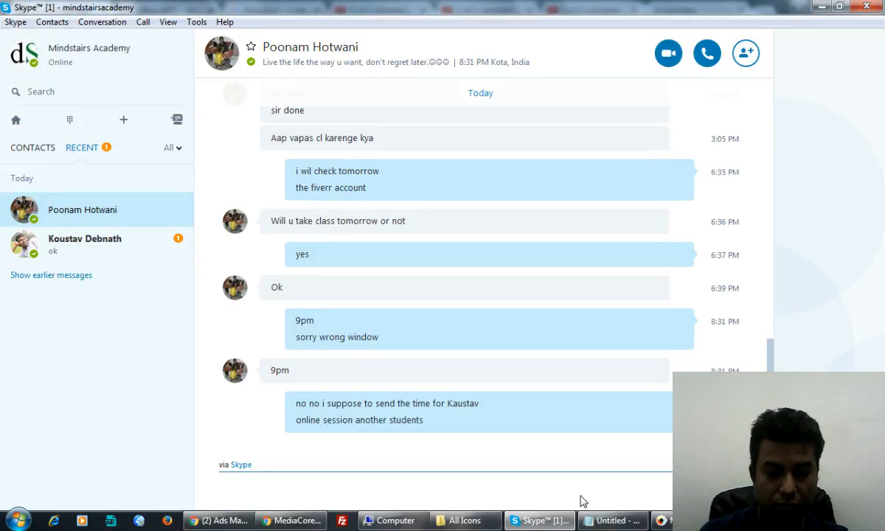
Step: Send 'your class will be tomorrow', 'as per your schedule' and 'sorry', then minimise Skype
{"action": "type", "text": "your class will "}
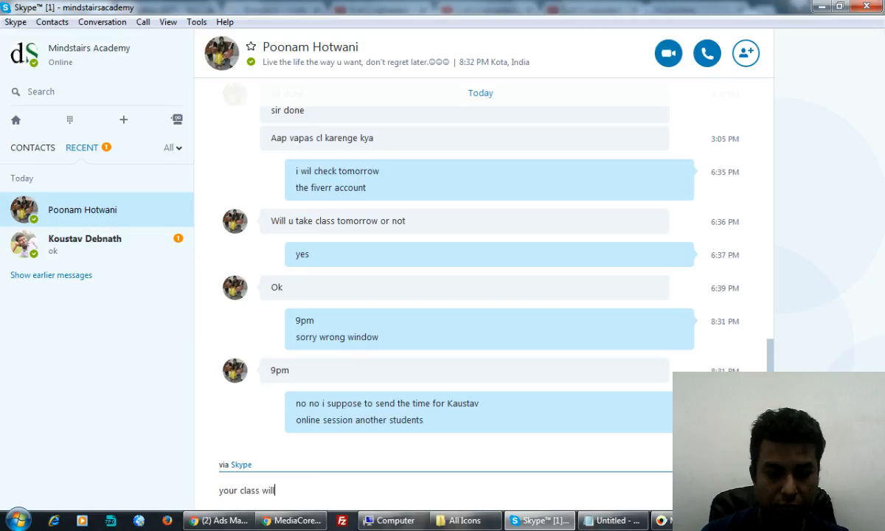
{"action": "type", "text": "be tomor"}
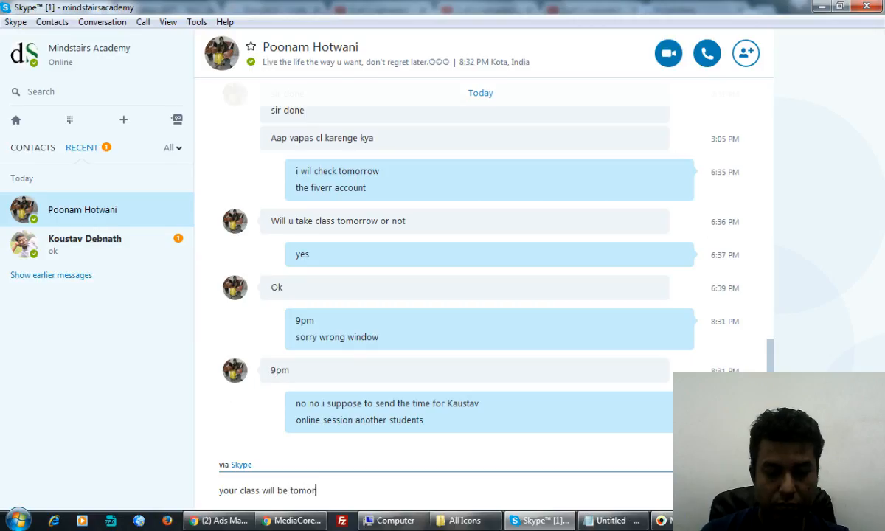
{"action": "type", "text": "row"}
{"action": "key", "text": "Return"}
{"action": "type", "text": "as per y"}
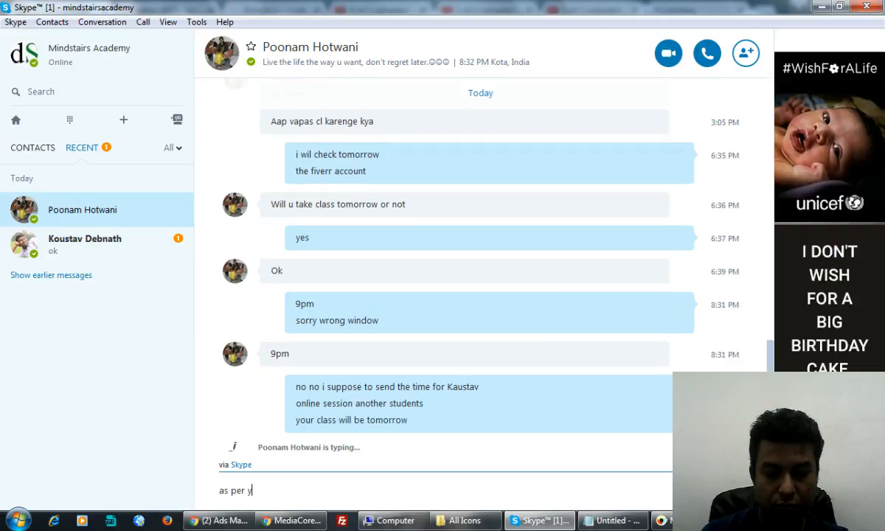
{"action": "type", "text": "our schedule"}
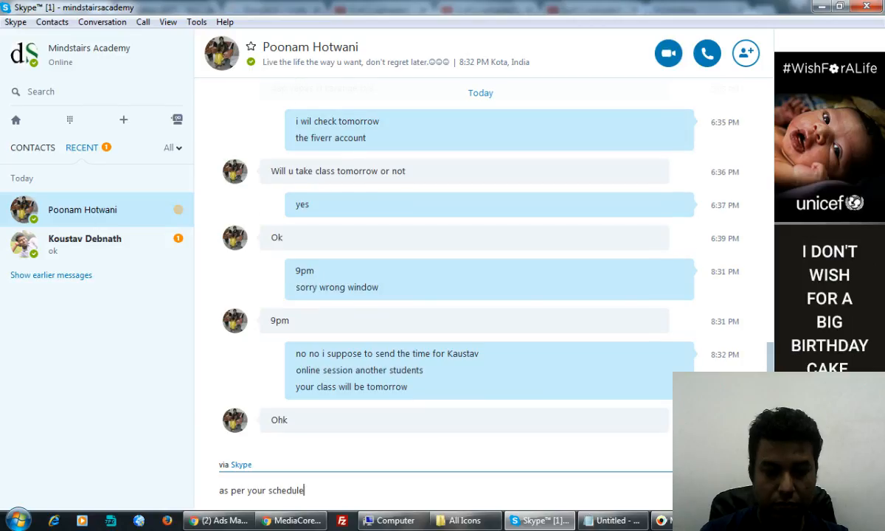
{"action": "key", "text": "Return"}
{"action": "type", "text": "s"}
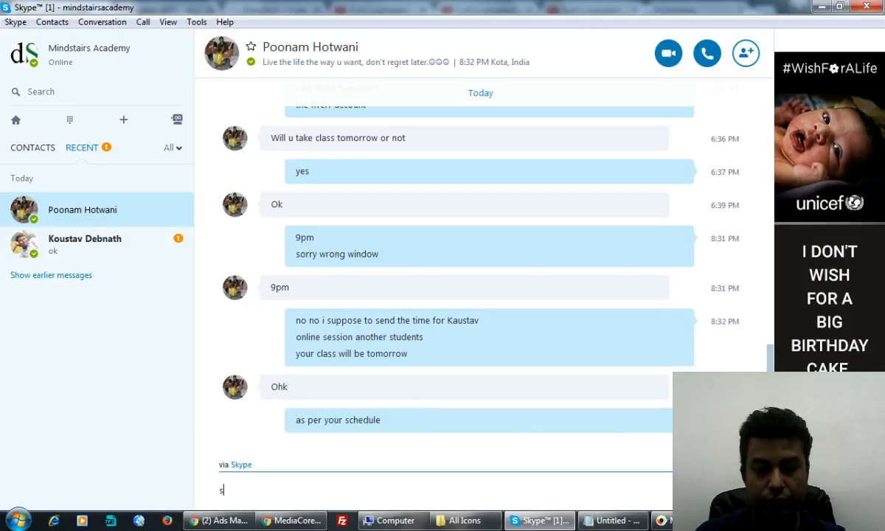
{"action": "type", "text": "orry"}
{"action": "key", "text": "Return"}
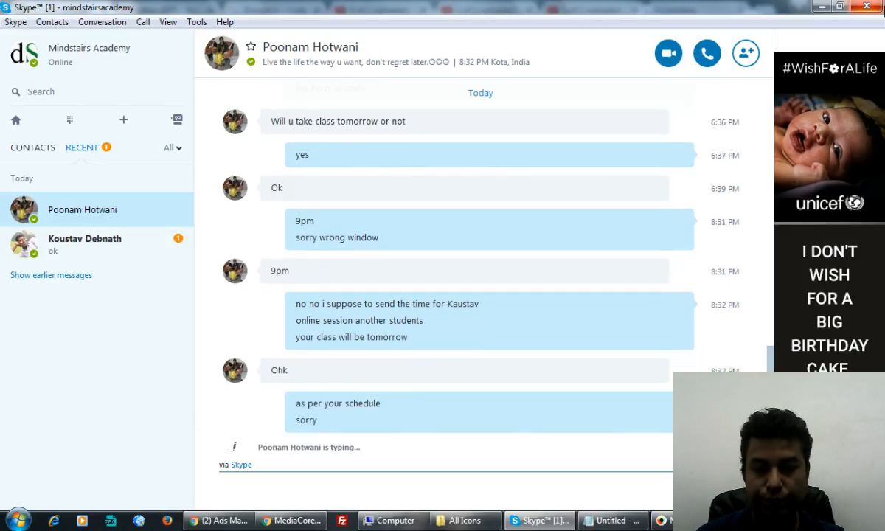
{"action": "left_click", "coordinate": [821, 11]}
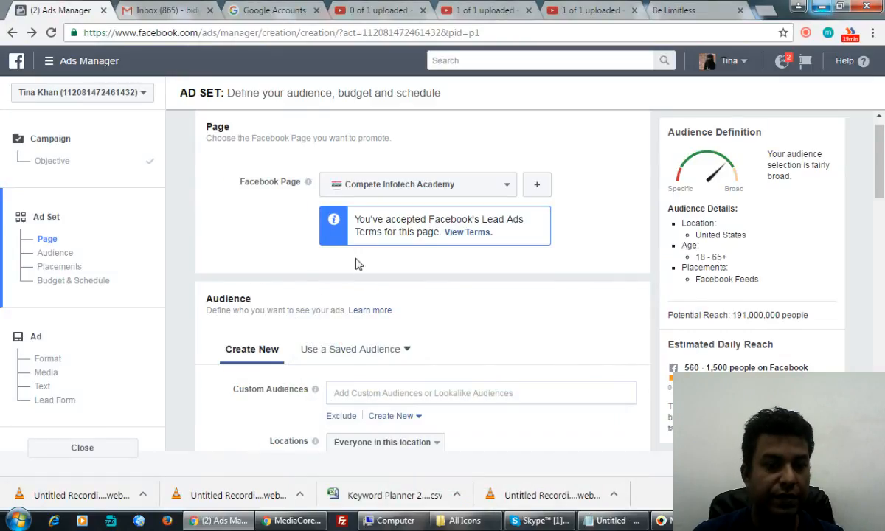
{"action": "scroll", "coordinate": [587, 304], "scroll_direction": "down", "scroll_amount": 2}
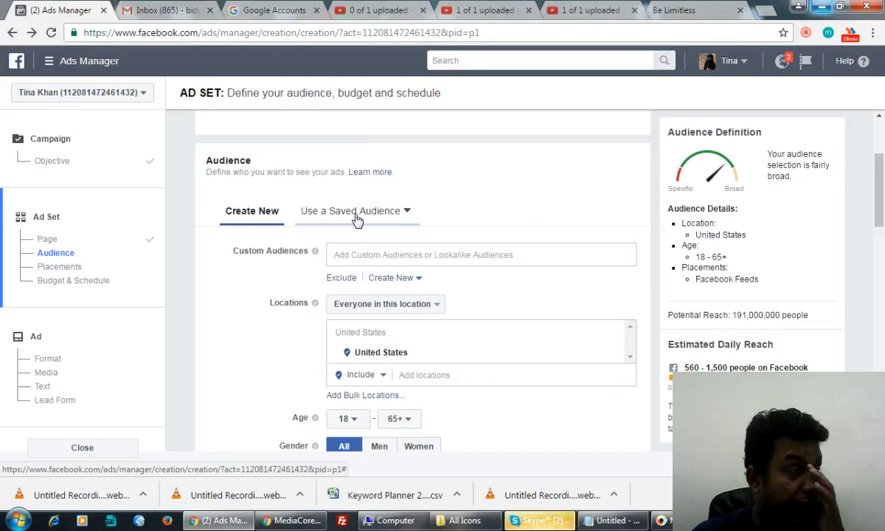
{"action": "scroll", "coordinate": [492, 288], "scroll_direction": "down", "scroll_amount": 2}
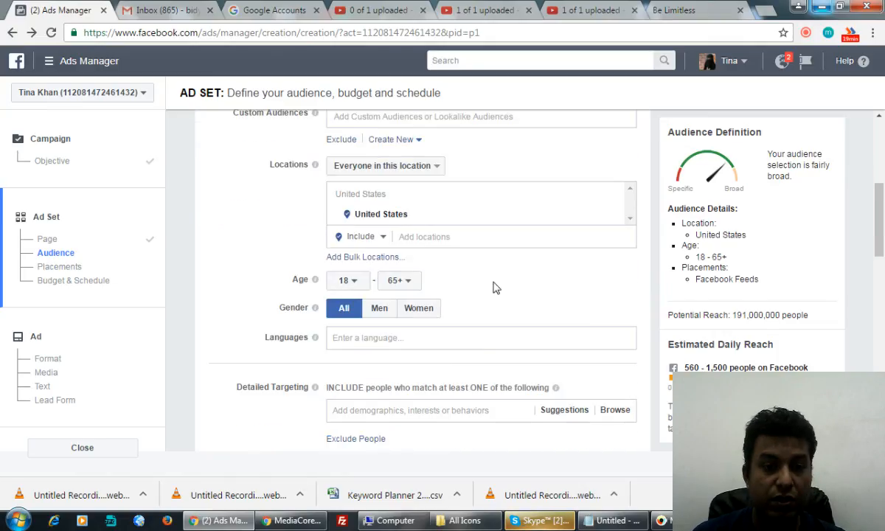
{"action": "scroll", "coordinate": [472, 294], "scroll_direction": "up", "scroll_amount": 1}
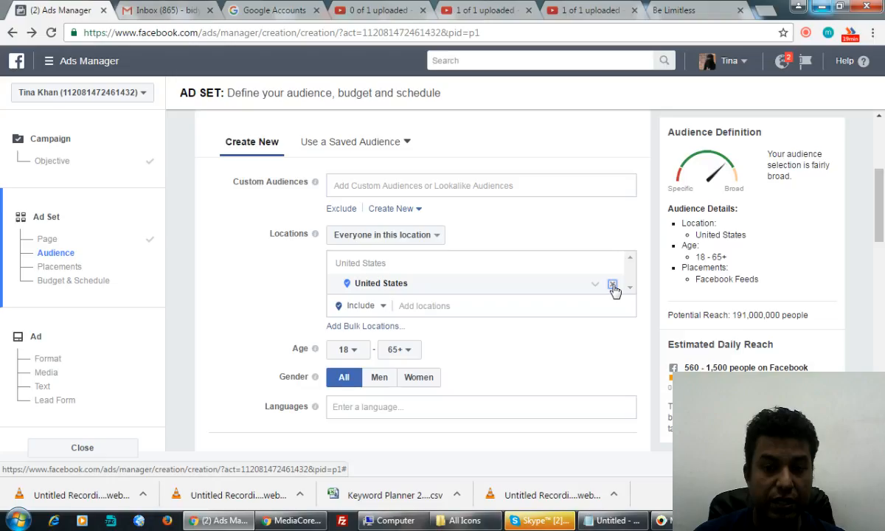
Step: Replace United States with India (Country) as the ad set's target location
{"action": "left_click", "coordinate": [613, 286]}
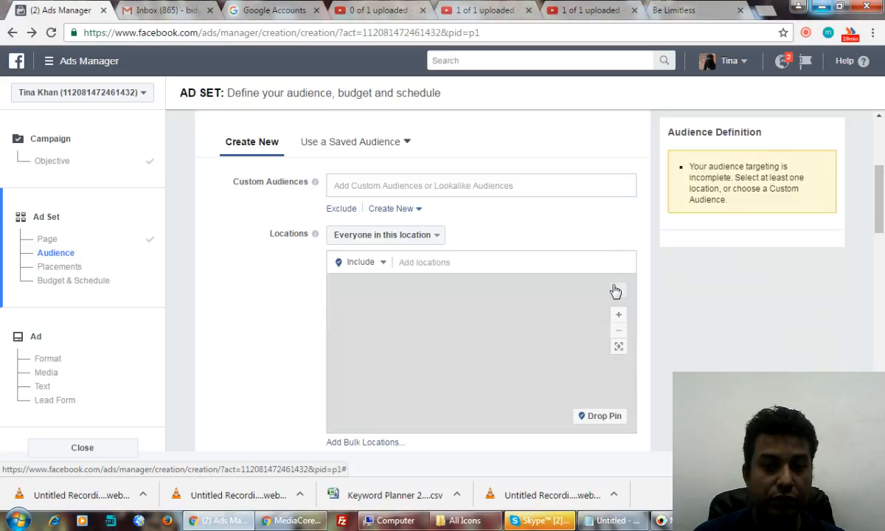
{"action": "left_click", "coordinate": [458, 266]}
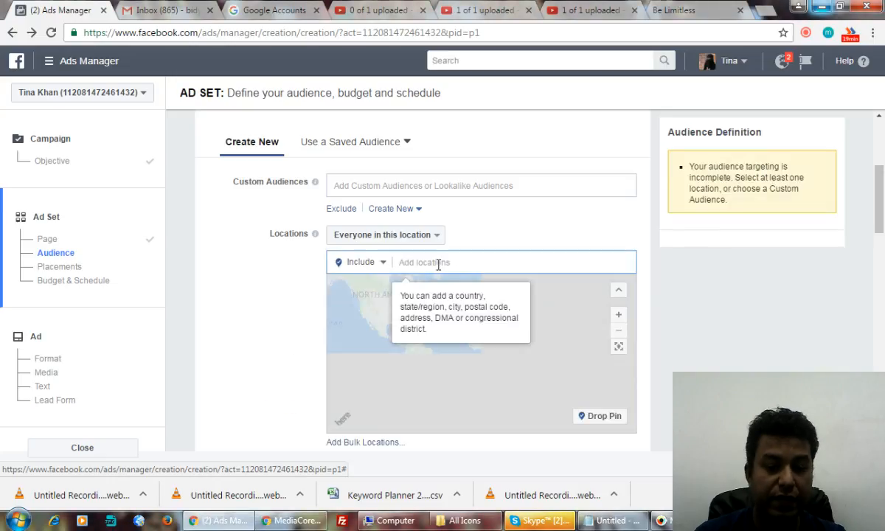
{"action": "type", "text": "India"}
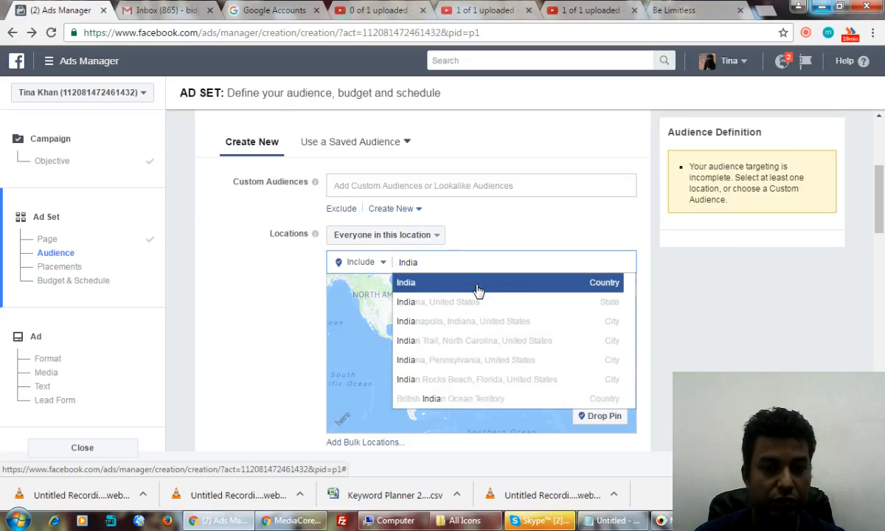
{"action": "left_click", "coordinate": [477, 282]}
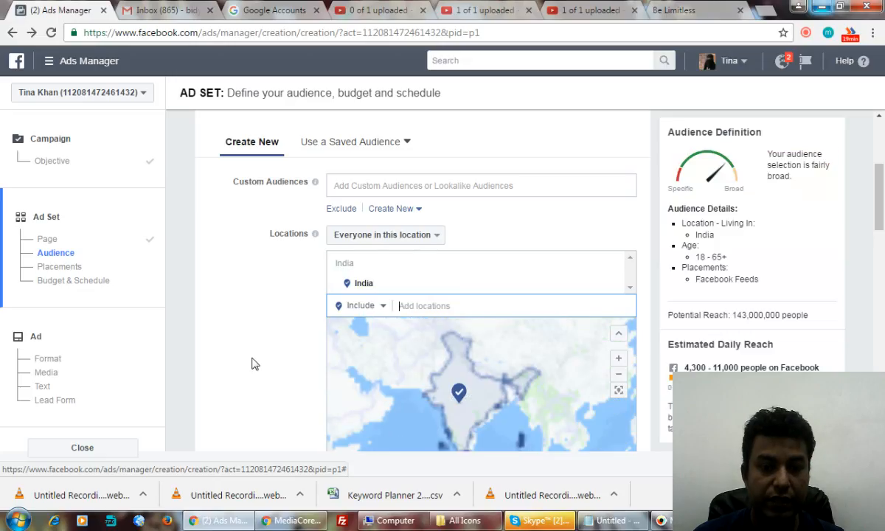
{"action": "scroll", "coordinate": [251, 363], "scroll_direction": "down", "scroll_amount": 4}
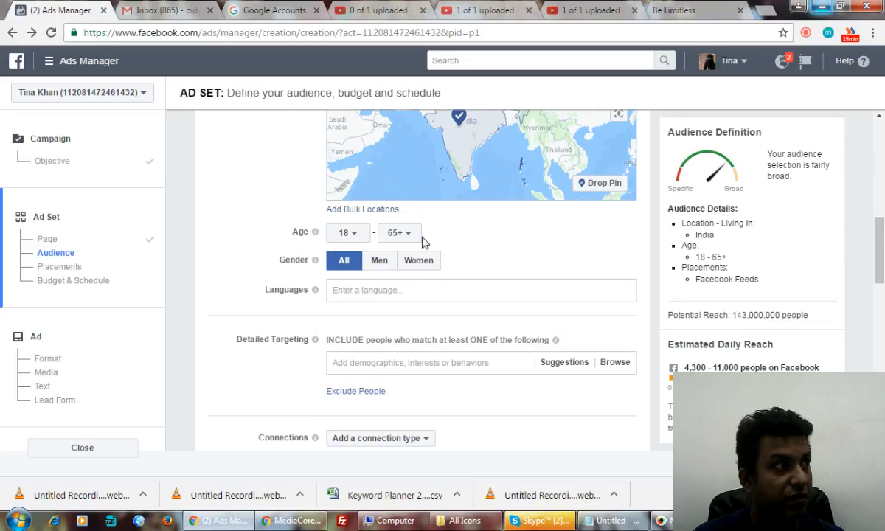
Step: Set the audience age range to 22–65+
{"action": "left_click", "coordinate": [349, 234]}
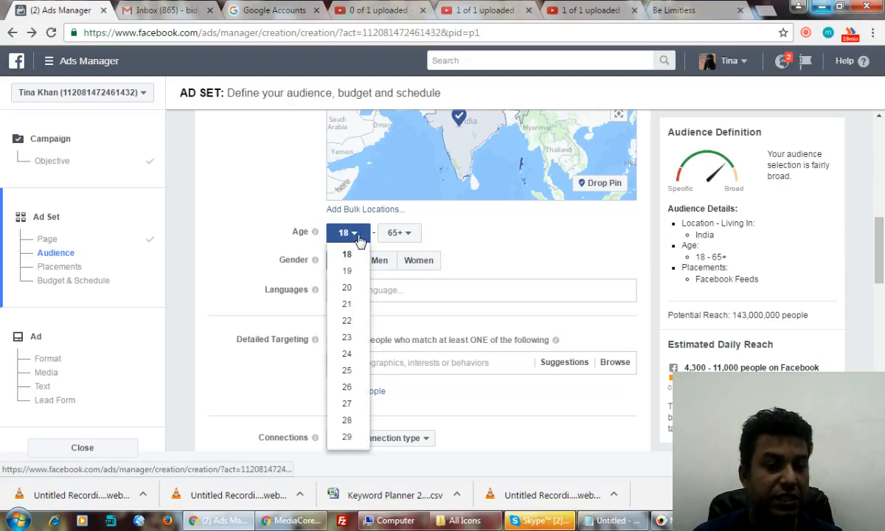
{"action": "left_click", "coordinate": [349, 321]}
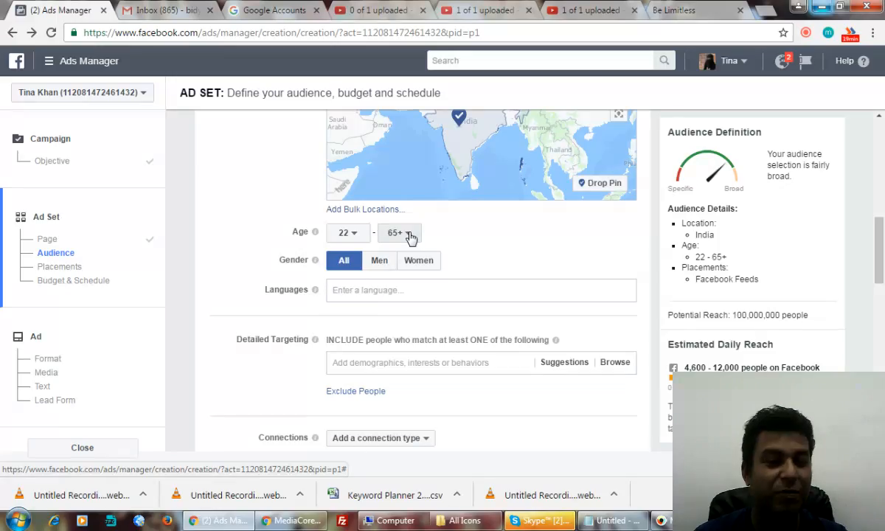
{"action": "left_click", "coordinate": [409, 233]}
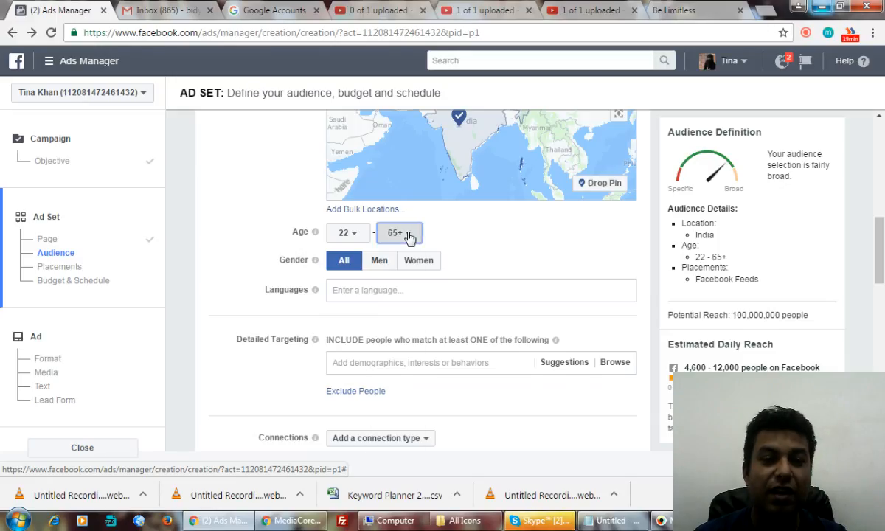
{"action": "left_click", "coordinate": [521, 236]}
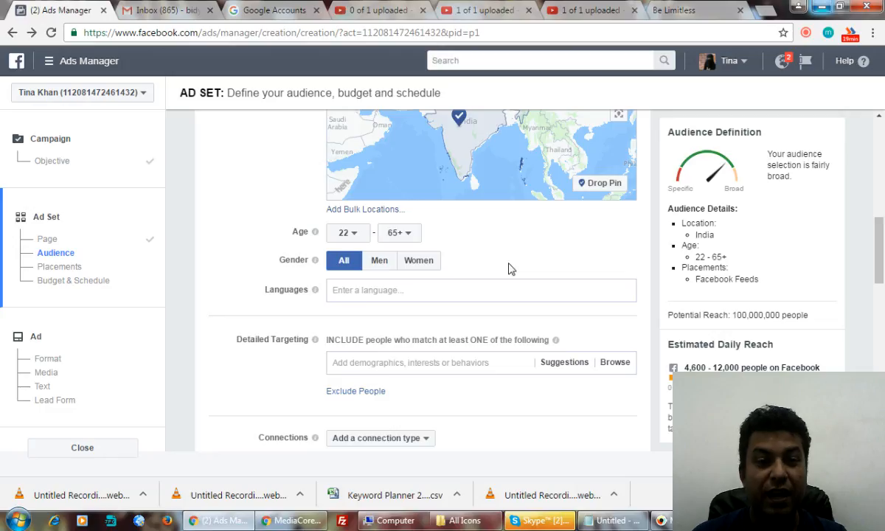
{"action": "scroll", "coordinate": [509, 265], "scroll_direction": "down", "scroll_amount": 1}
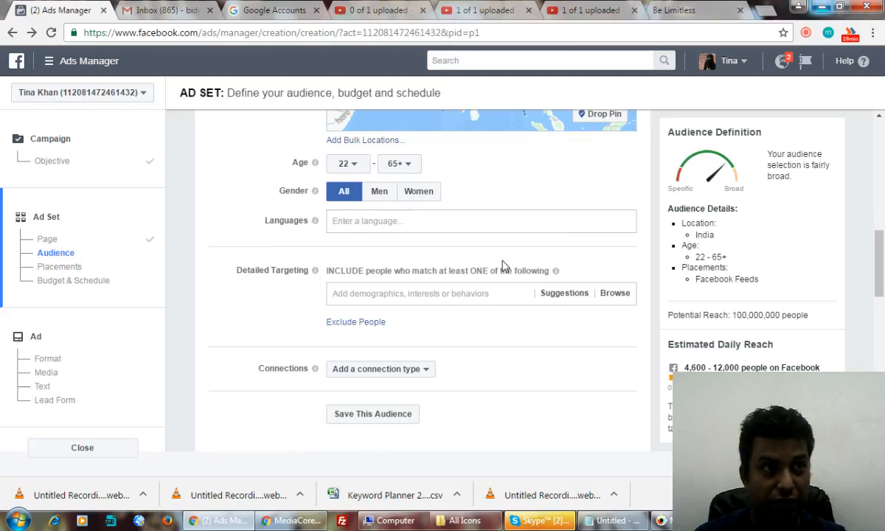
{"action": "scroll", "coordinate": [502, 266], "scroll_direction": "down", "scroll_amount": 1}
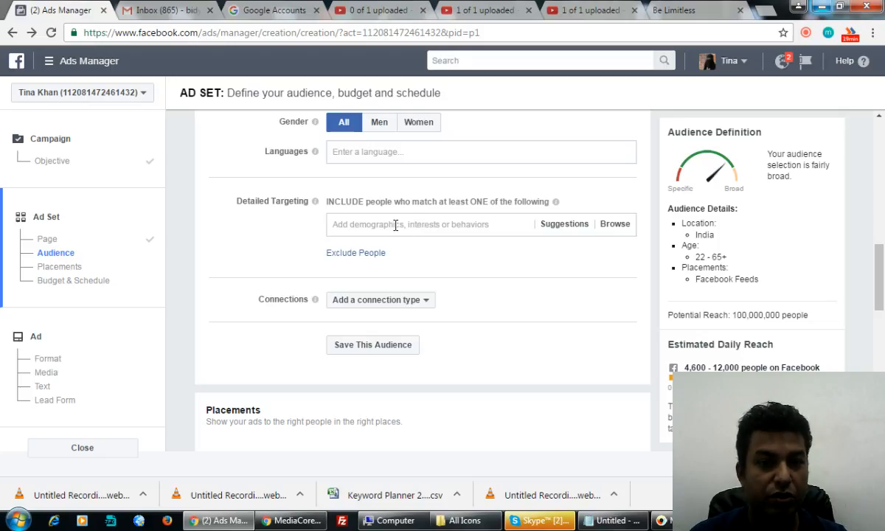
{"action": "left_click", "coordinate": [395, 226]}
{"action": "type", "text": "ce"}
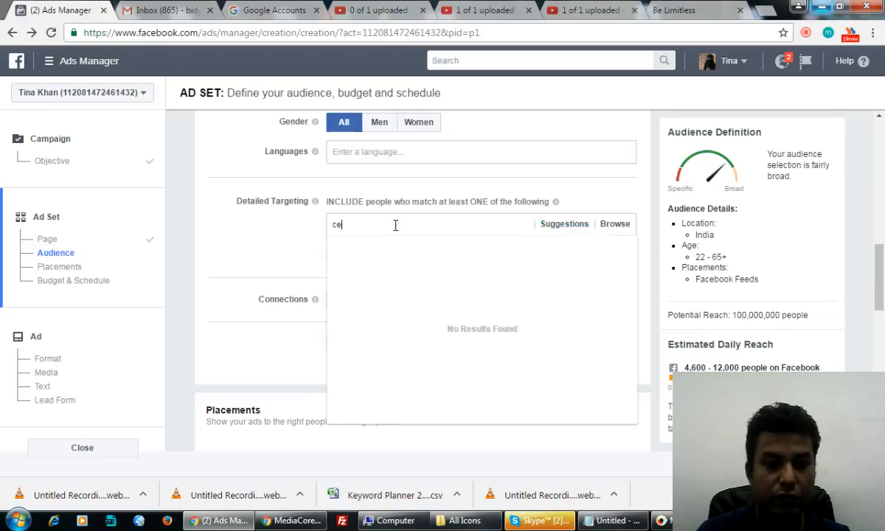
{"action": "type", "text": "o"}
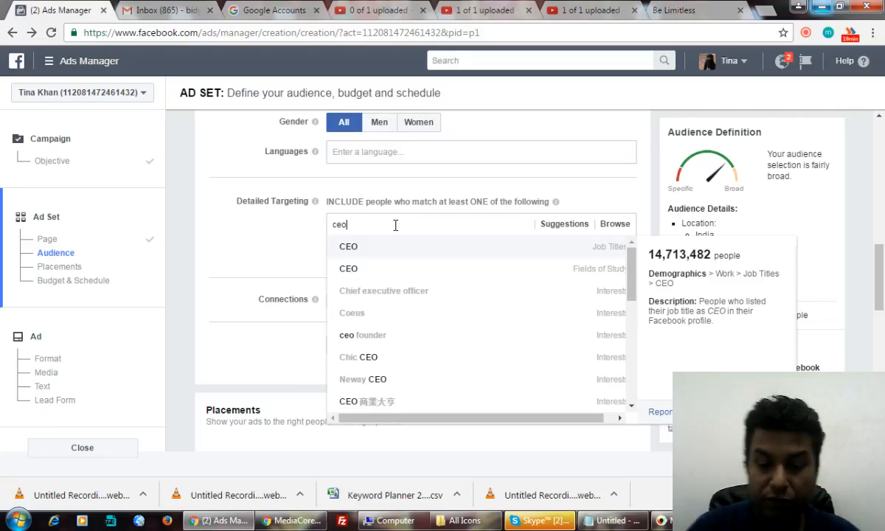
{"action": "key", "text": "BackSpace"}
{"action": "key", "text": "BackSpace"}
{"action": "key", "text": "BackSpace"}
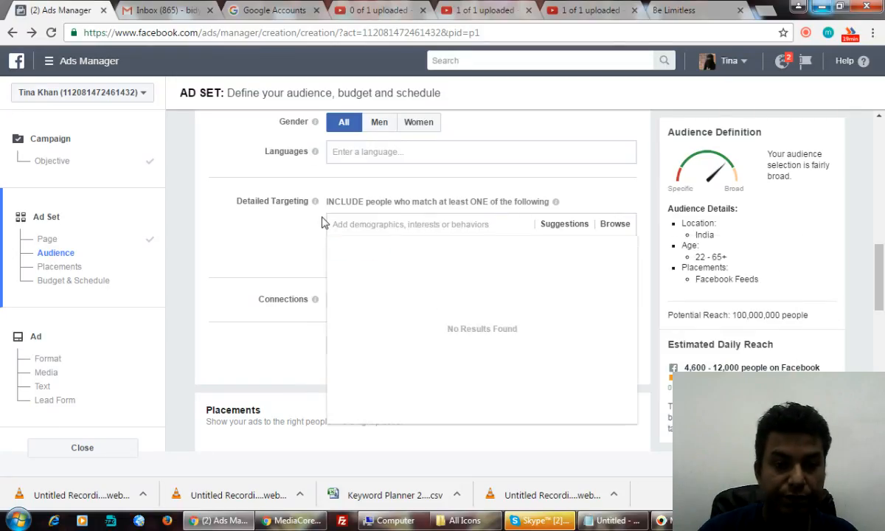
{"action": "left_click", "coordinate": [273, 254]}
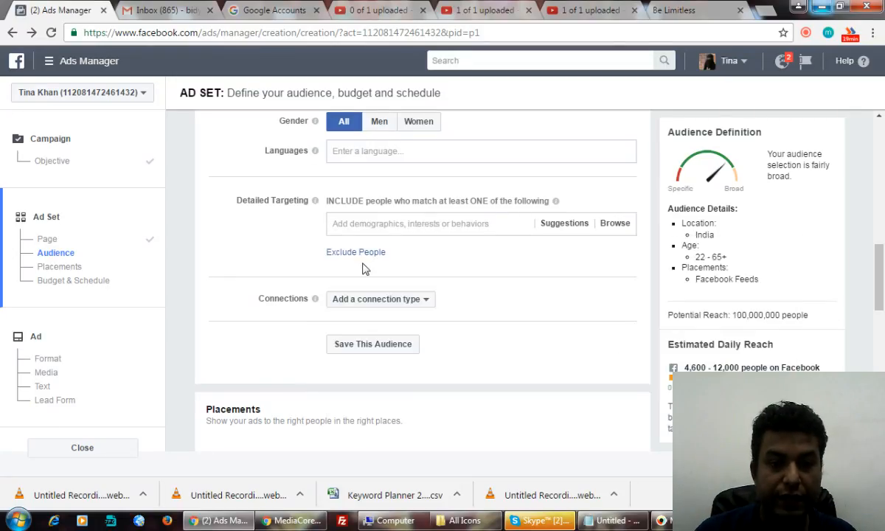
Step: Scroll down to Budget & Schedule, showing the 800.00 INR daily budget
{"action": "scroll", "coordinate": [364, 270], "scroll_direction": "down", "scroll_amount": 1}
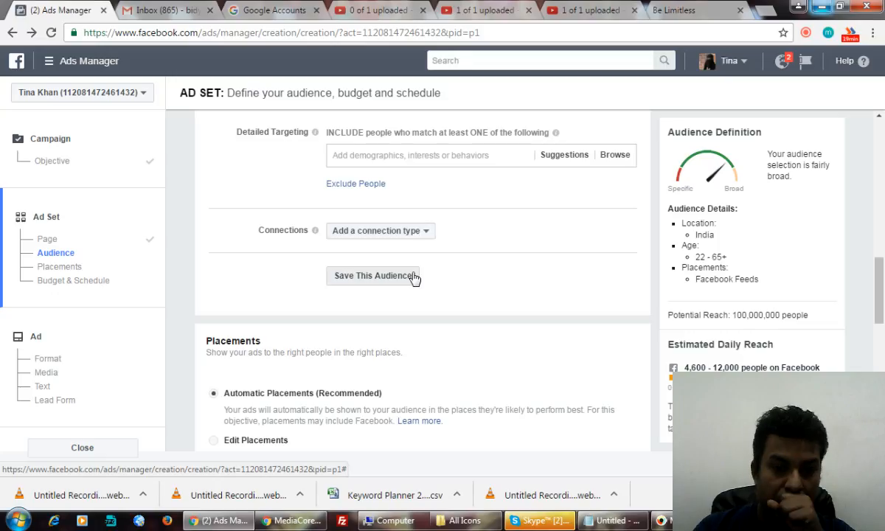
{"action": "scroll", "coordinate": [481, 288], "scroll_direction": "down", "scroll_amount": 1}
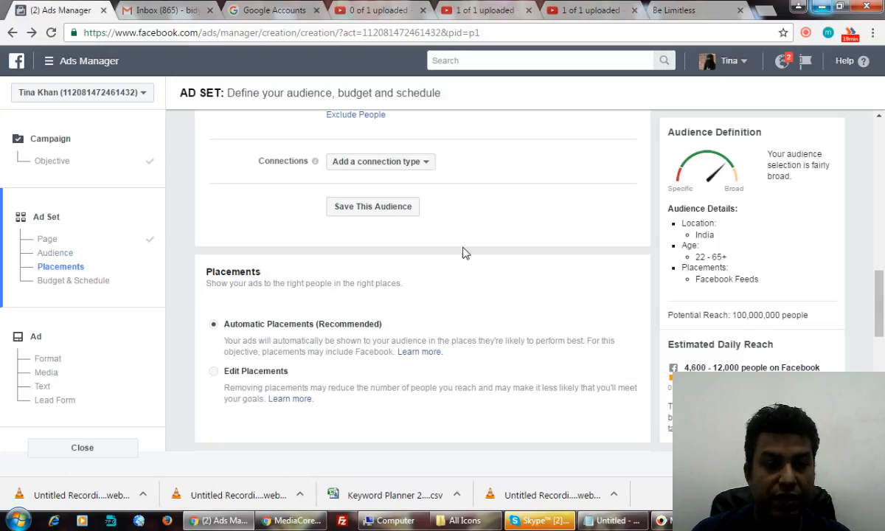
{"action": "scroll", "coordinate": [442, 317], "scroll_direction": "down", "scroll_amount": 2}
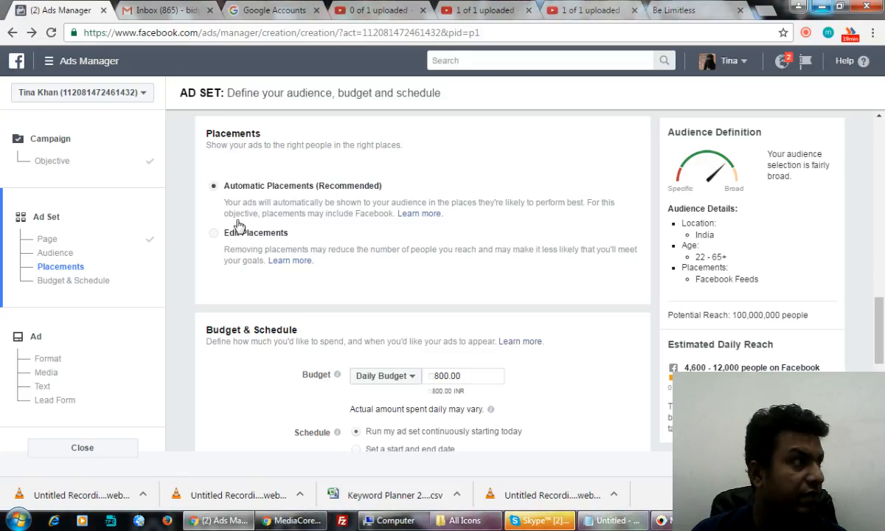
{"action": "scroll", "coordinate": [300, 274], "scroll_direction": "down", "scroll_amount": 2}
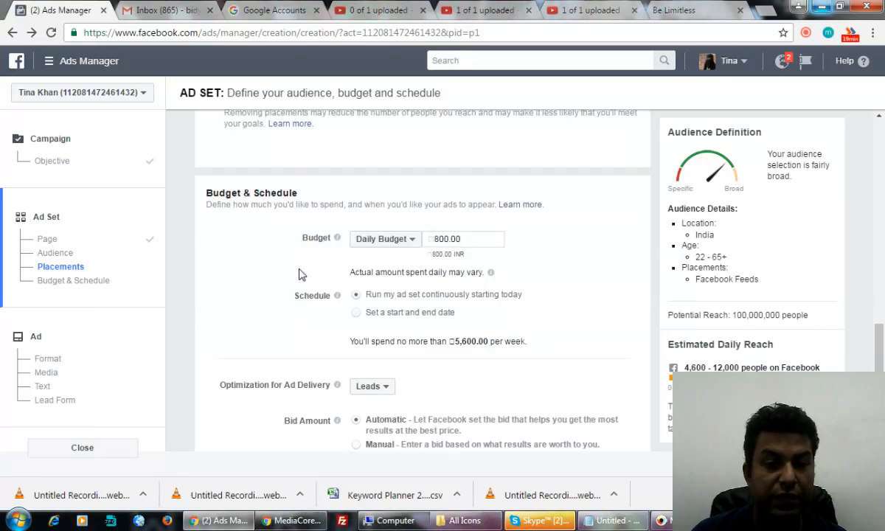
Step: Lower the ad set's daily budget to 100.00 INR
{"action": "left_click", "coordinate": [437, 236]}
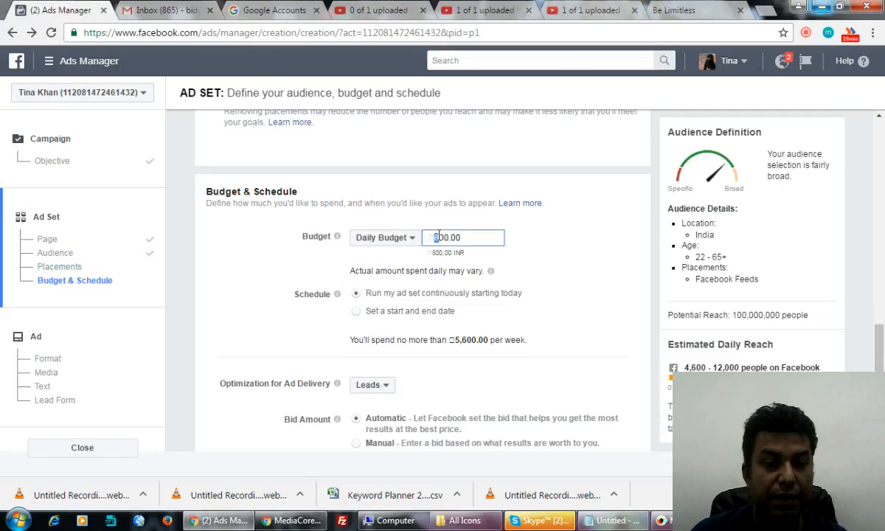
{"action": "type", "text": "1"}
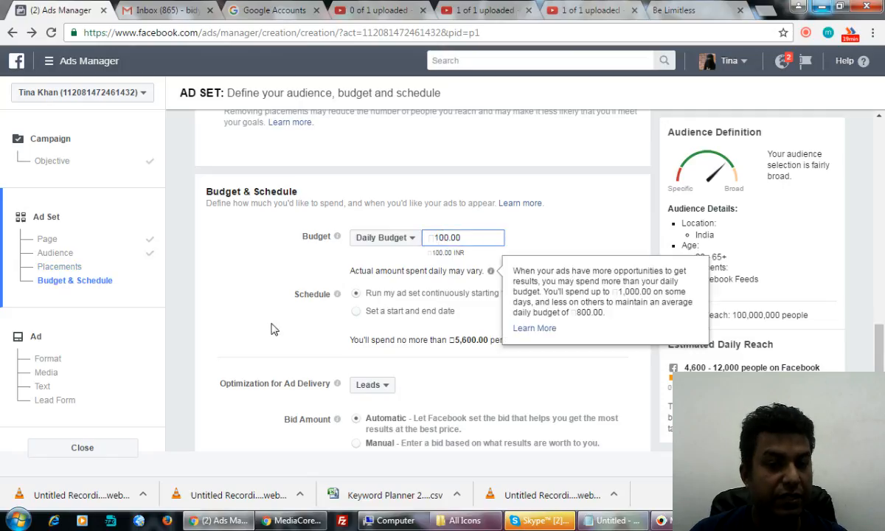
{"action": "left_click", "coordinate": [355, 341]}
{"action": "scroll", "coordinate": [356, 341], "scroll_direction": "down", "scroll_amount": 1}
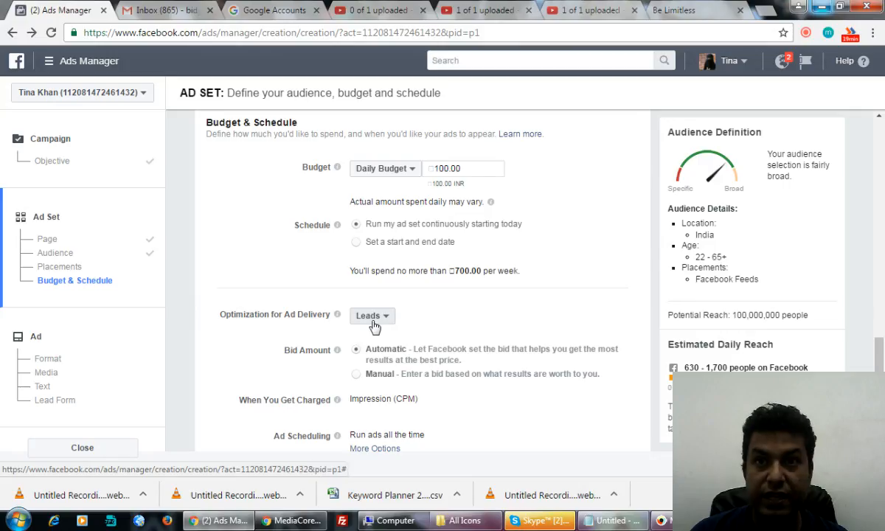
{"action": "scroll", "coordinate": [374, 324], "scroll_direction": "down", "scroll_amount": 2}
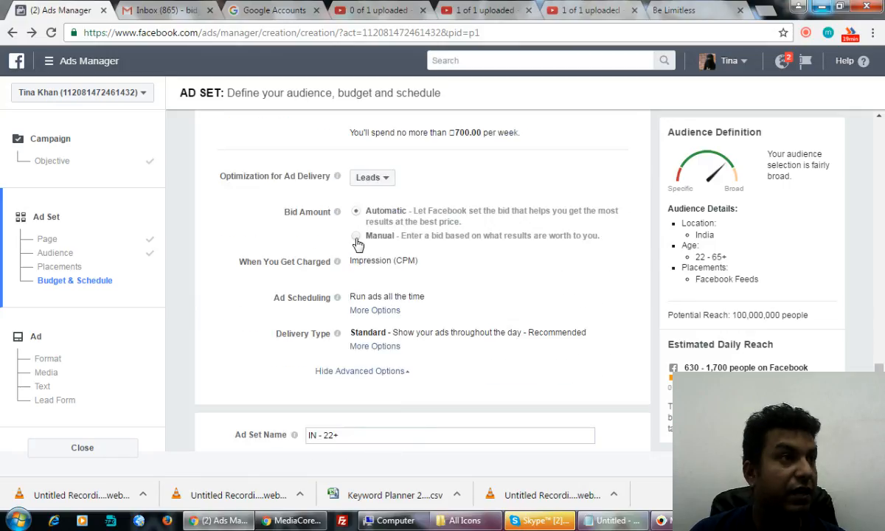
Step: Switch the bid to Manual and set it to 2.00 per result
{"action": "left_click", "coordinate": [356, 236]}
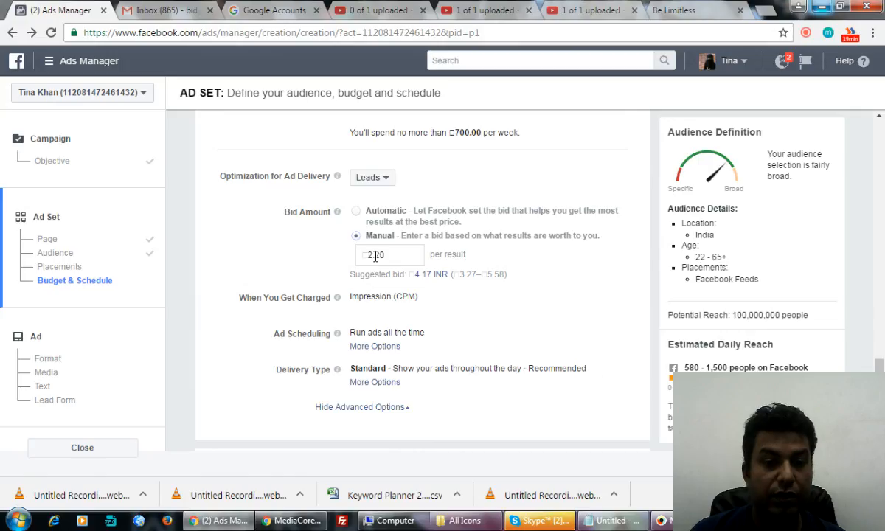
{"action": "left_click_drag", "start_coordinate": [374, 255], "coordinate": [397, 255]}
{"action": "type", "text": "00"}
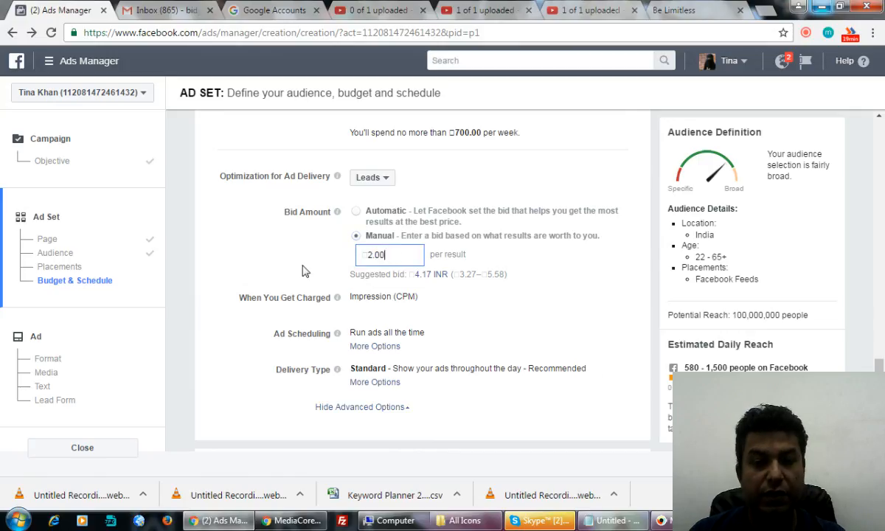
{"action": "left_click", "coordinate": [244, 257]}
{"action": "scroll", "coordinate": [372, 323], "scroll_direction": "down", "scroll_amount": 2}
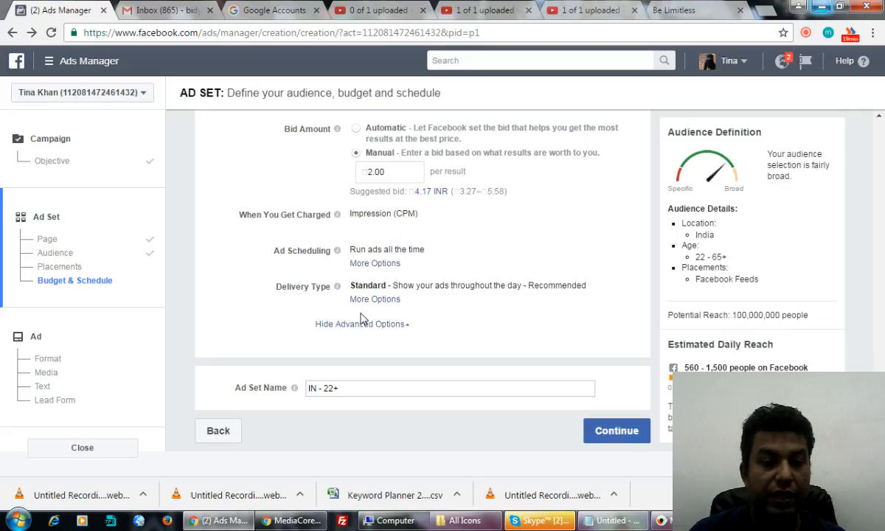
Step: Extend the ad set name to 'IN - 22+ Digital Marketing - All India Leads Capture'
{"action": "left_click", "coordinate": [362, 388]}
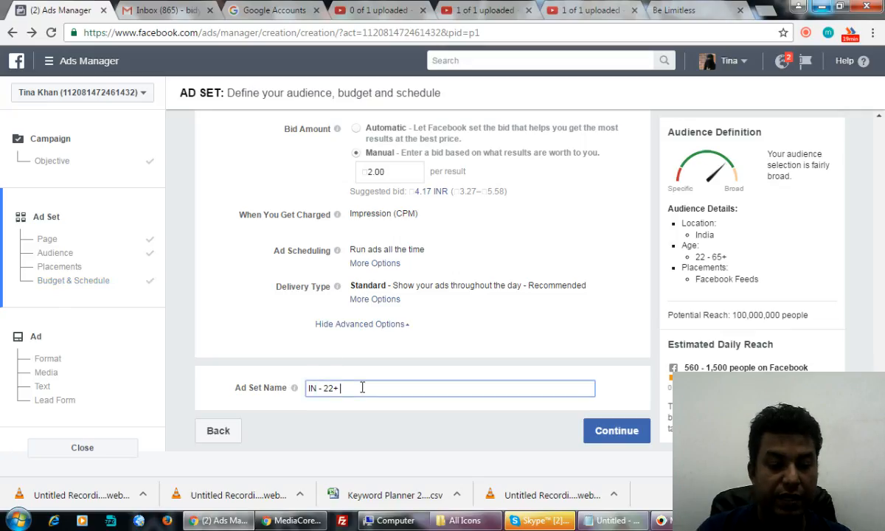
{"action": "type", "text": "Digital MArketing"}
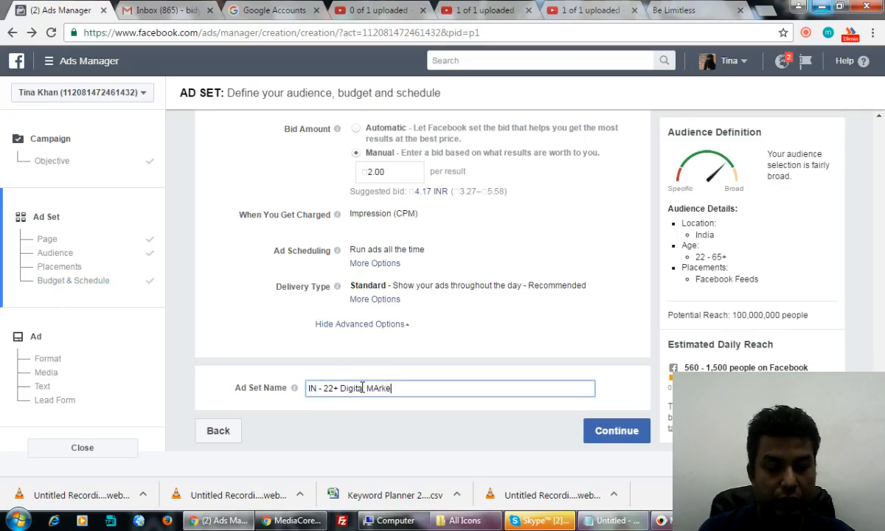
{"action": "key", "text": "BackSpace"}
{"action": "key", "text": "BackSpace"}
{"action": "key", "text": "BackSpace"}
{"action": "key", "text": "BackSpace"}
{"action": "key", "text": "BackSpace"}
{"action": "key", "text": "BackSpace"}
{"action": "key", "text": "BackSpace"}
{"action": "key", "text": "BackSpace"}
{"action": "key", "text": "BackSpace"}
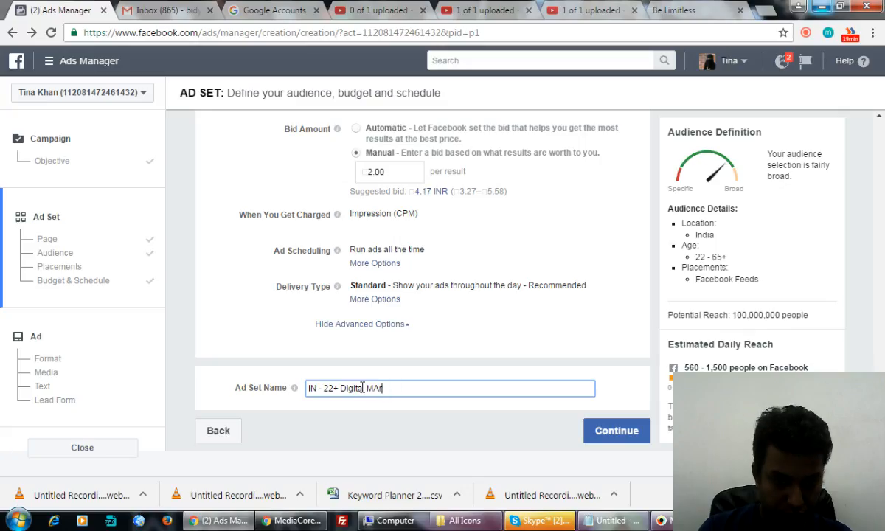
{"action": "type", "text": "a"}
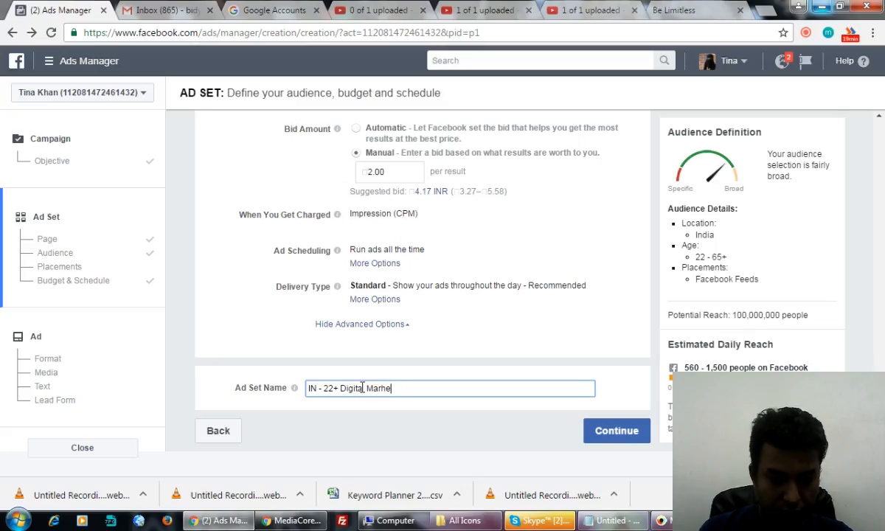
{"action": "type", "text": "rketing "}
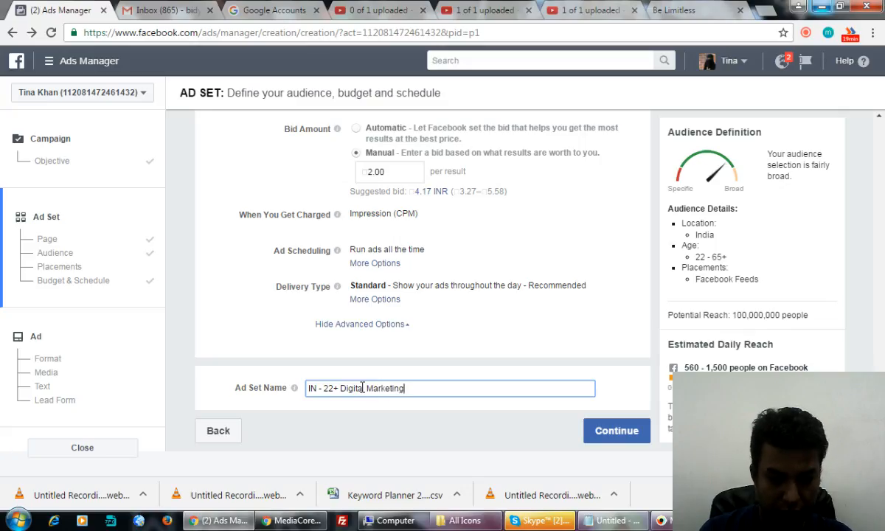
{"action": "type", "text": "- All India Leads"}
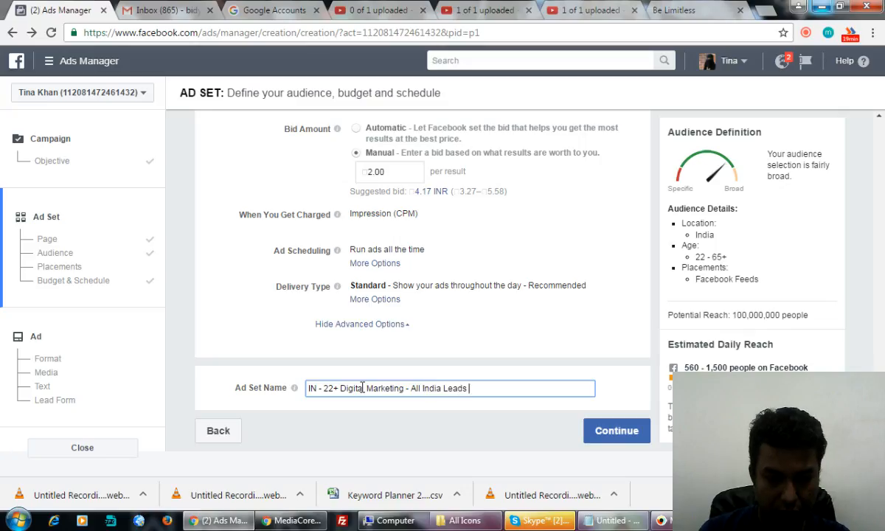
{"action": "type", "text": " Capture"}
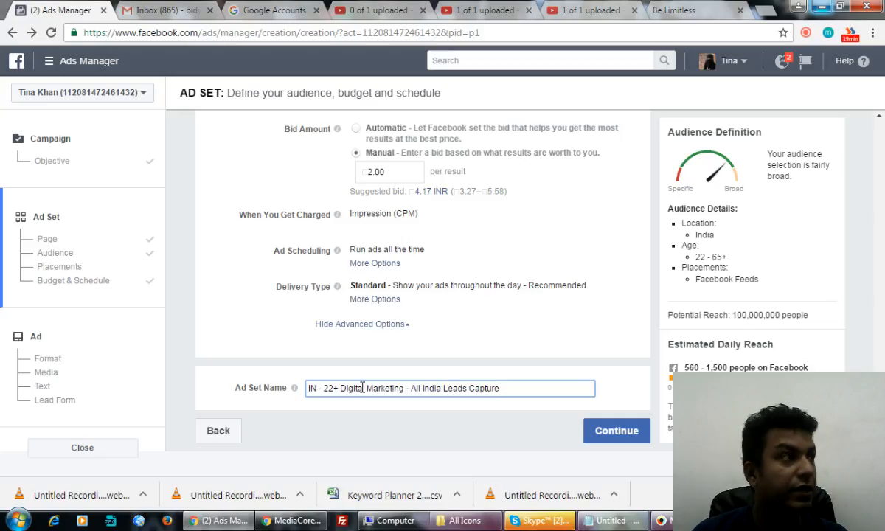
Step: Continue to the ad step and remove the previously uploaded banner image from the Images section
{"action": "left_click", "coordinate": [613, 432]}
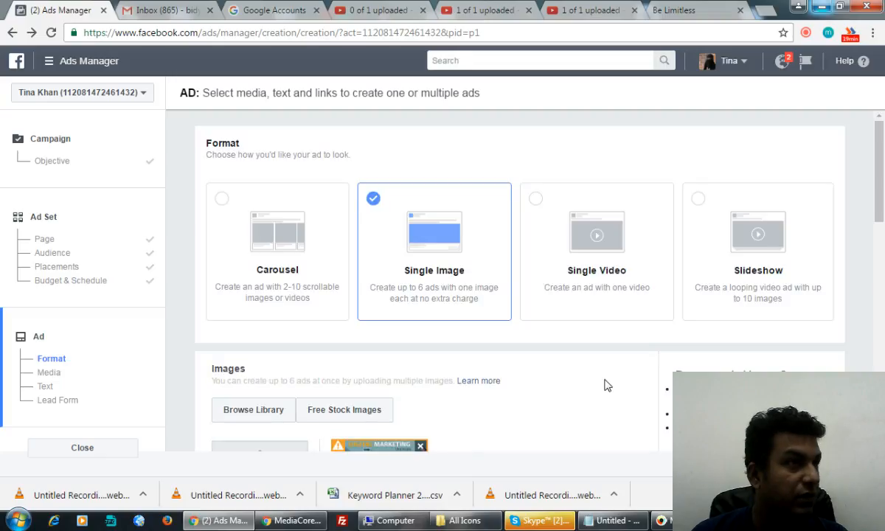
{"action": "scroll", "coordinate": [604, 385], "scroll_direction": "down", "scroll_amount": 1}
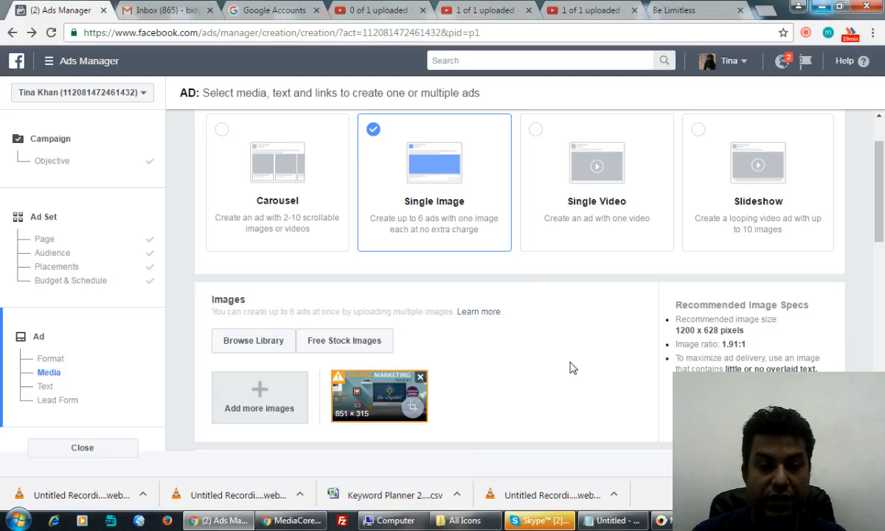
{"action": "scroll", "coordinate": [572, 367], "scroll_direction": "down", "scroll_amount": 1}
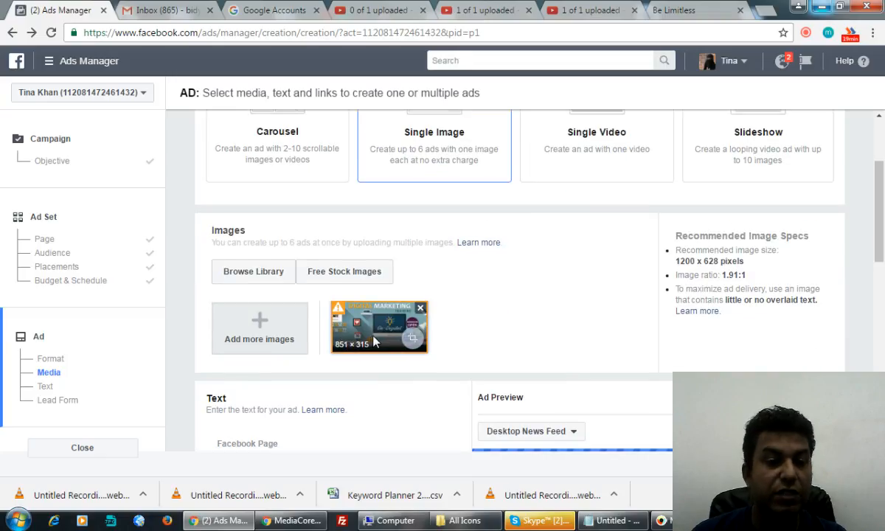
{"action": "left_click", "coordinate": [419, 309]}
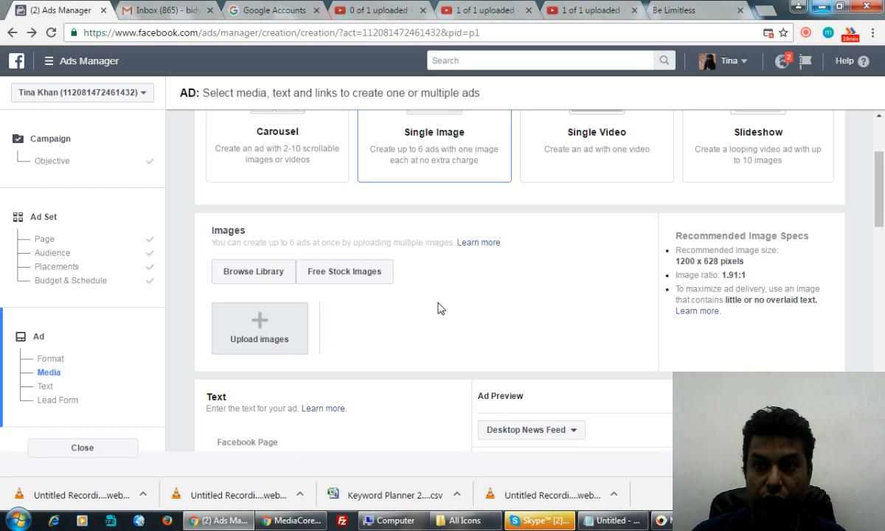
Step: Browse the All CIA Banners upto 07.05.2015 folders on Local Disk (D:) for digital marketing banners
{"action": "left_click", "coordinate": [824, 9]}
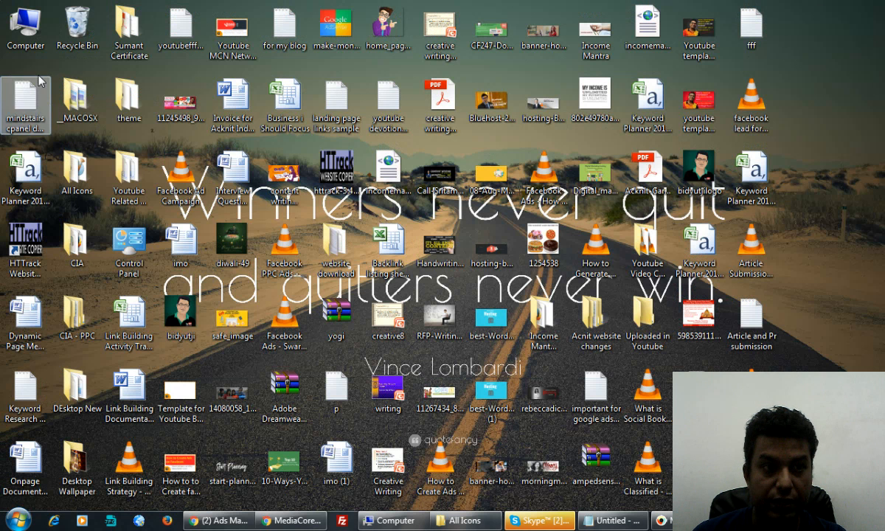
{"action": "double_click", "coordinate": [26, 30]}
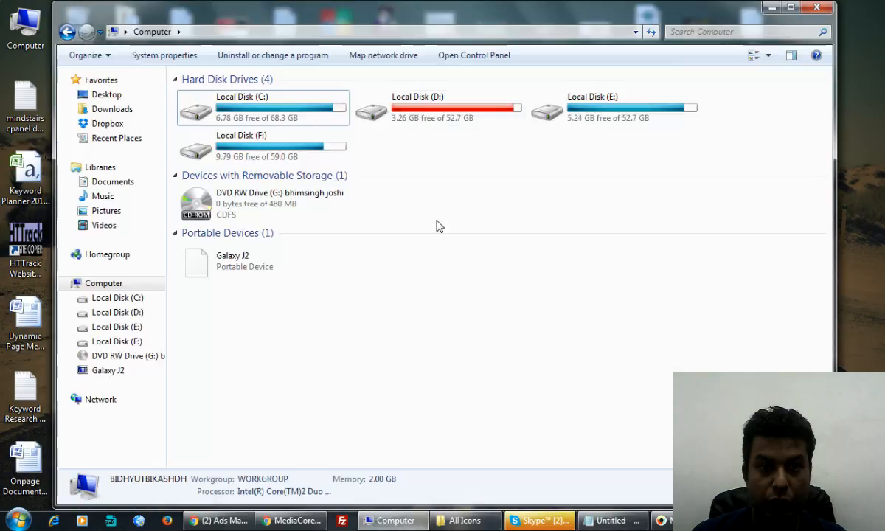
{"action": "left_click", "coordinate": [416, 115]}
{"action": "double_click", "coordinate": [416, 115]}
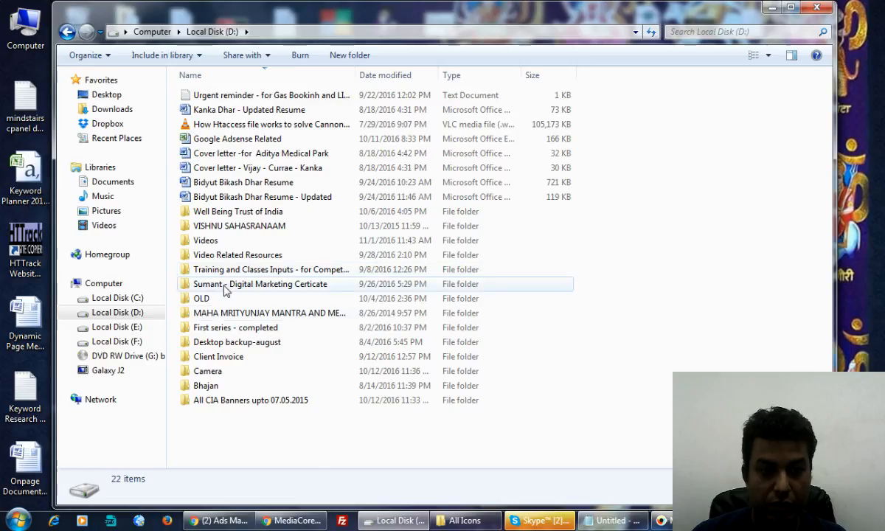
{"action": "left_click", "coordinate": [208, 402]}
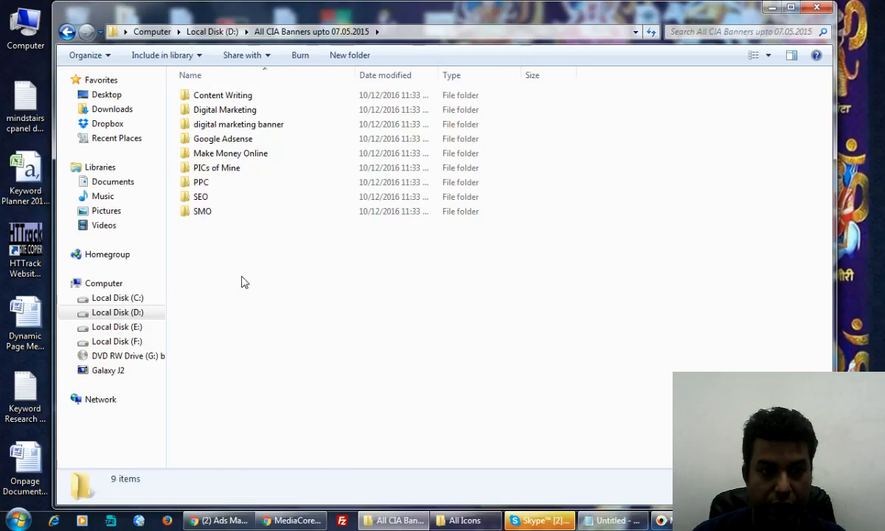
{"action": "double_click", "coordinate": [235, 124]}
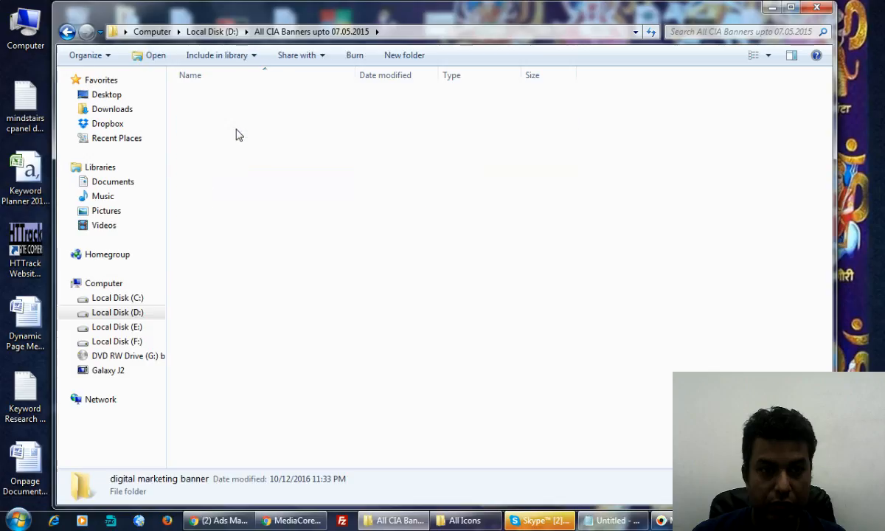
{"action": "double_click", "coordinate": [240, 155]}
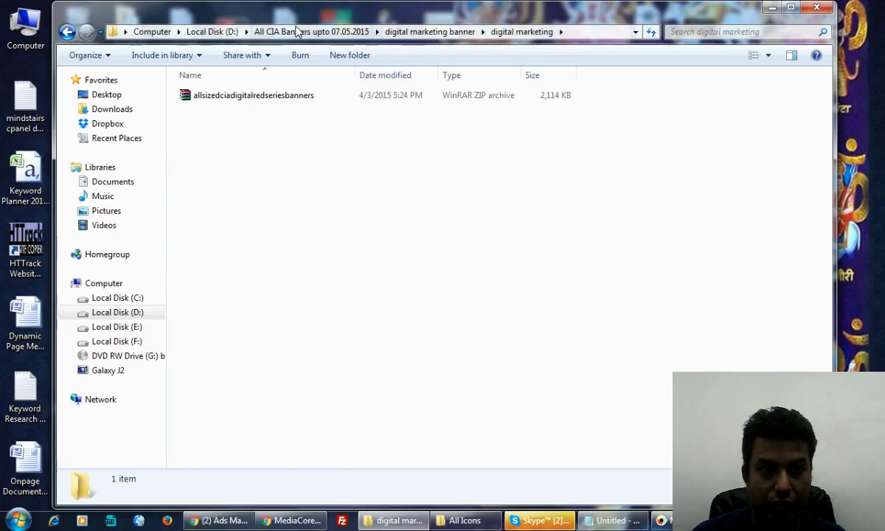
{"action": "left_click", "coordinate": [294, 32]}
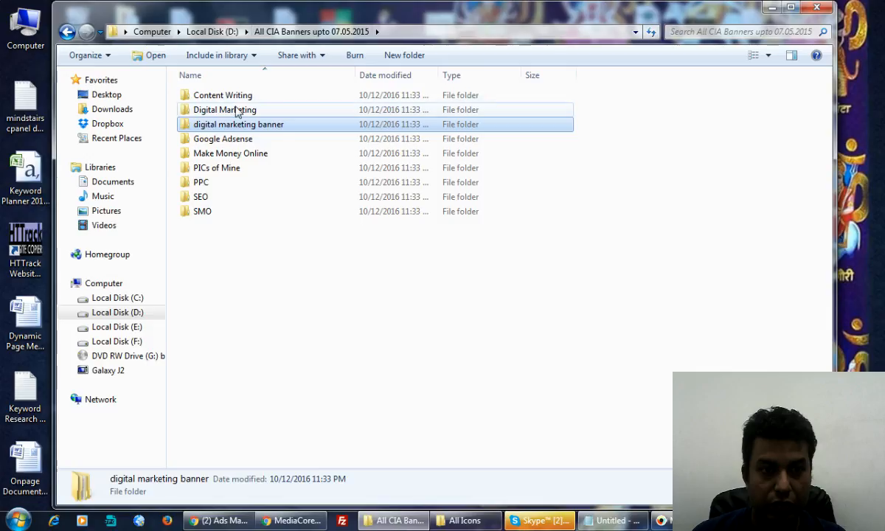
{"action": "double_click", "coordinate": [234, 111]}
{"action": "double_click", "coordinate": [223, 96]}
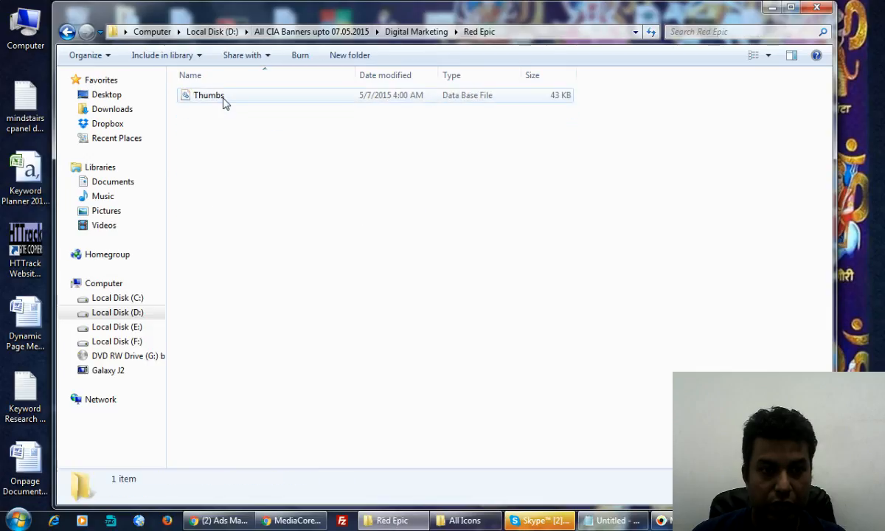
{"action": "left_click", "coordinate": [274, 33]}
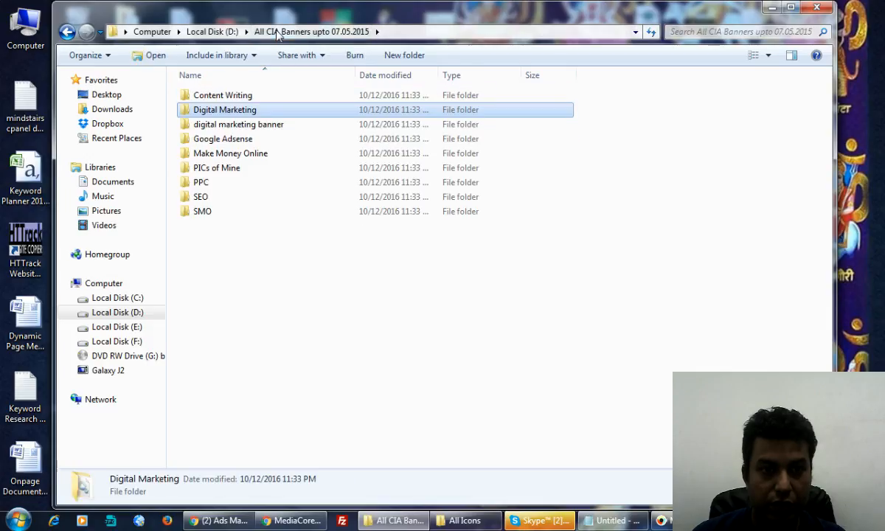
{"action": "left_click", "coordinate": [221, 33]}
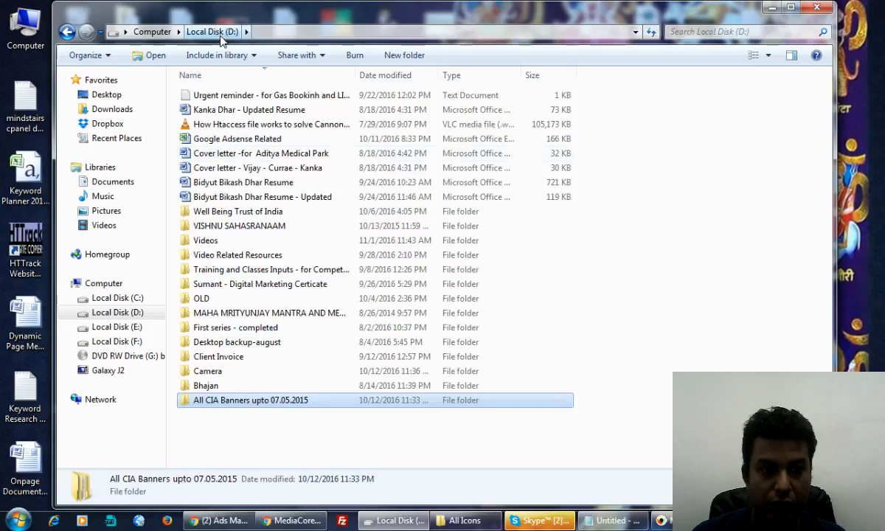
Step: Check the Digital Marketing banner images inside OLD > Google PPC Ads Campaign
{"action": "double_click", "coordinate": [229, 299]}
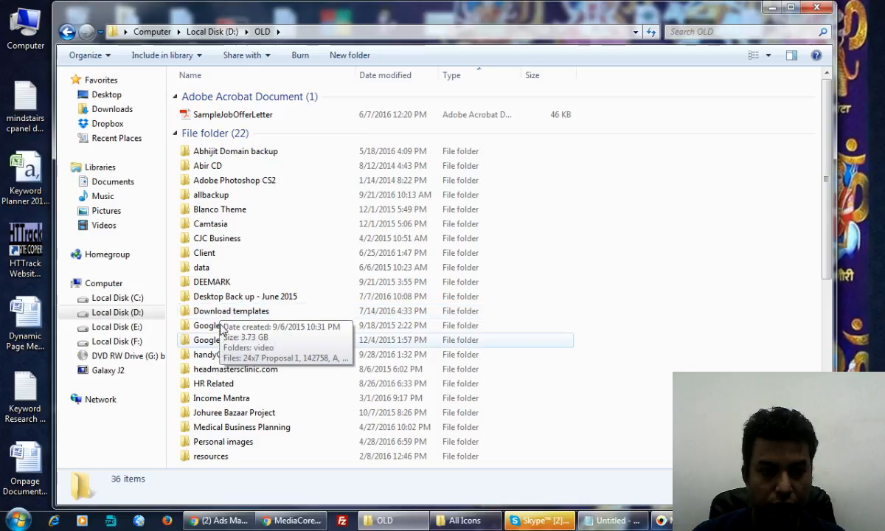
{"action": "scroll", "coordinate": [217, 408], "scroll_direction": "down", "scroll_amount": 1}
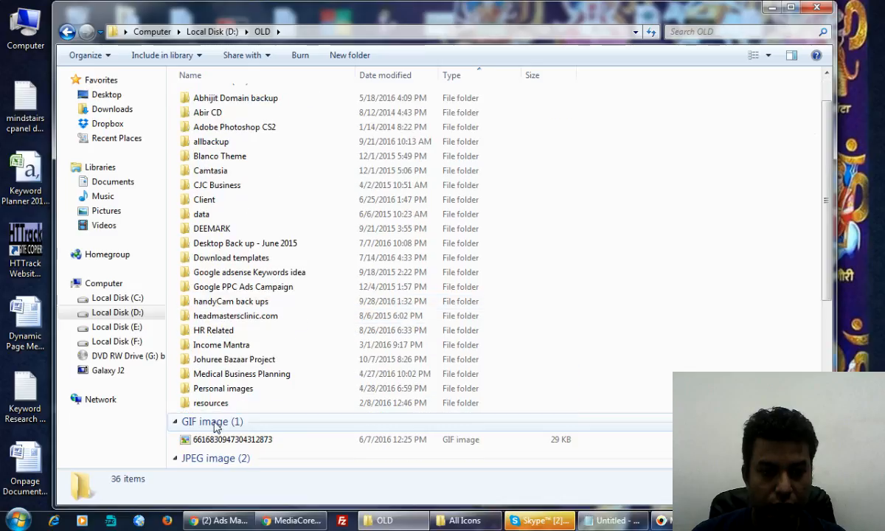
{"action": "double_click", "coordinate": [227, 287]}
{"action": "left_click", "coordinate": [231, 98]}
{"action": "double_click", "coordinate": [231, 102]}
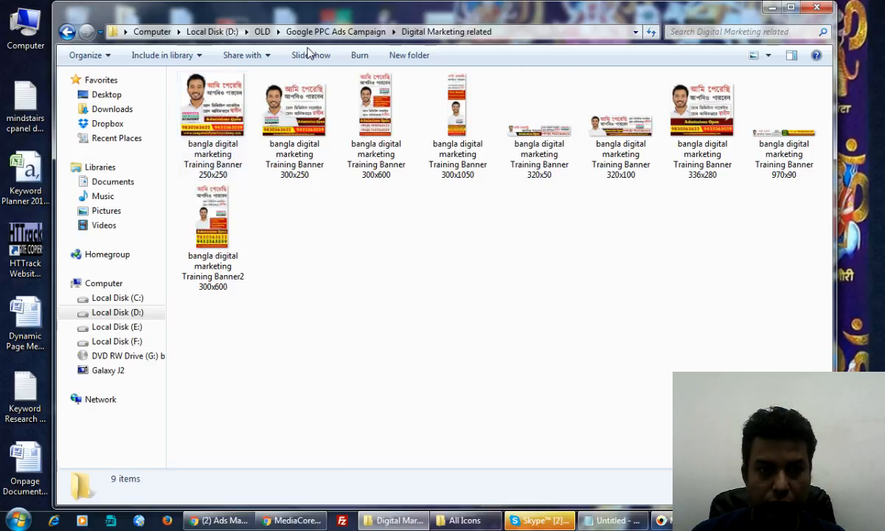
{"action": "left_click", "coordinate": [368, 32]}
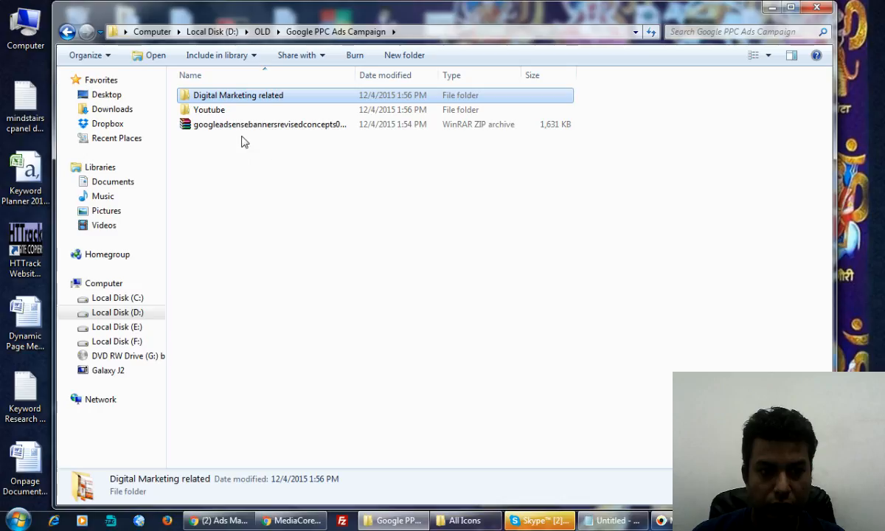
{"action": "left_click", "coordinate": [263, 32]}
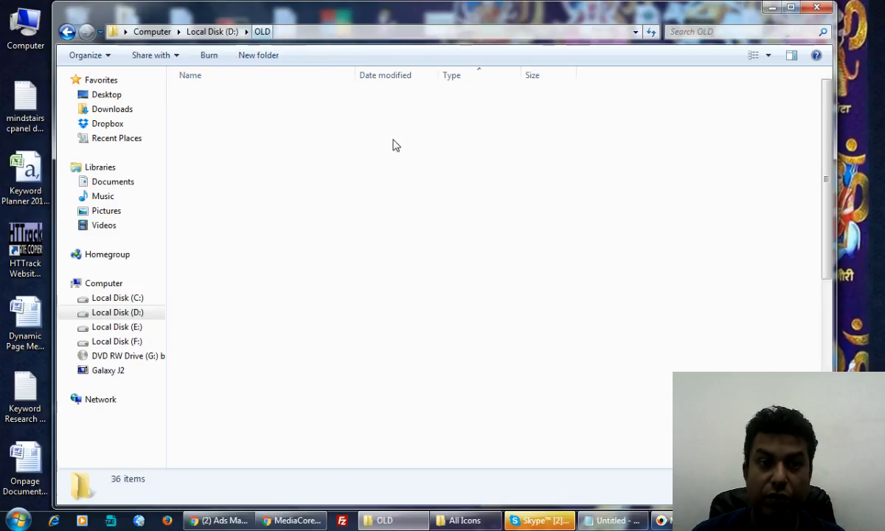
{"action": "scroll", "coordinate": [348, 288], "scroll_direction": "down", "scroll_amount": 2}
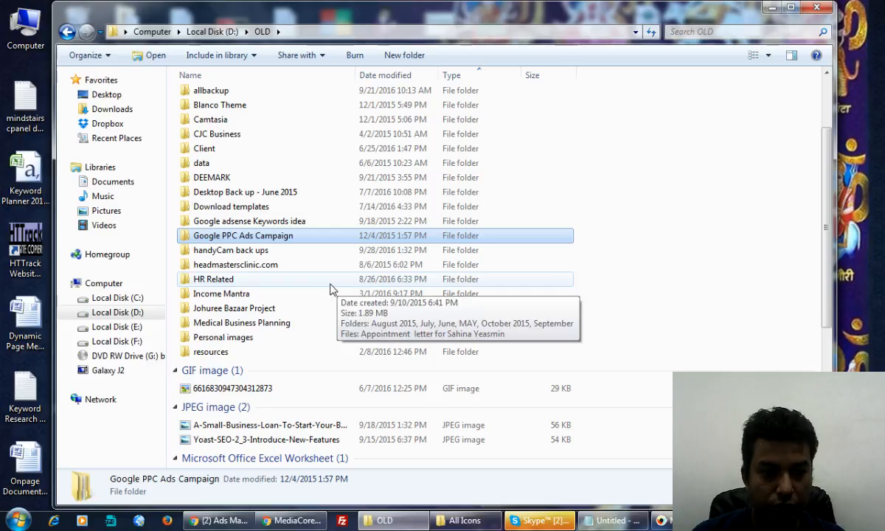
{"action": "scroll", "coordinate": [331, 289], "scroll_direction": "up", "scroll_amount": 3}
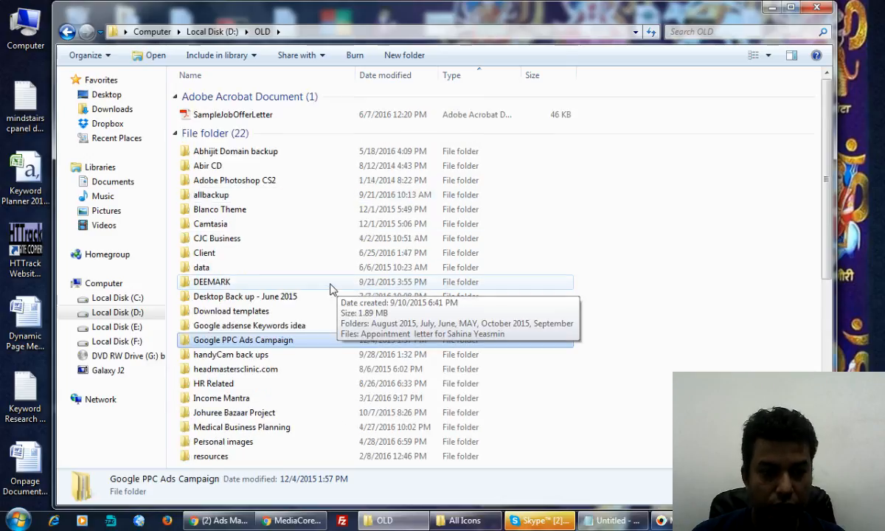
Step: Open Local Disk (F:) > All CIA Banners upto 07.05.2015 > digital marketing banner
{"action": "left_click", "coordinate": [132, 343]}
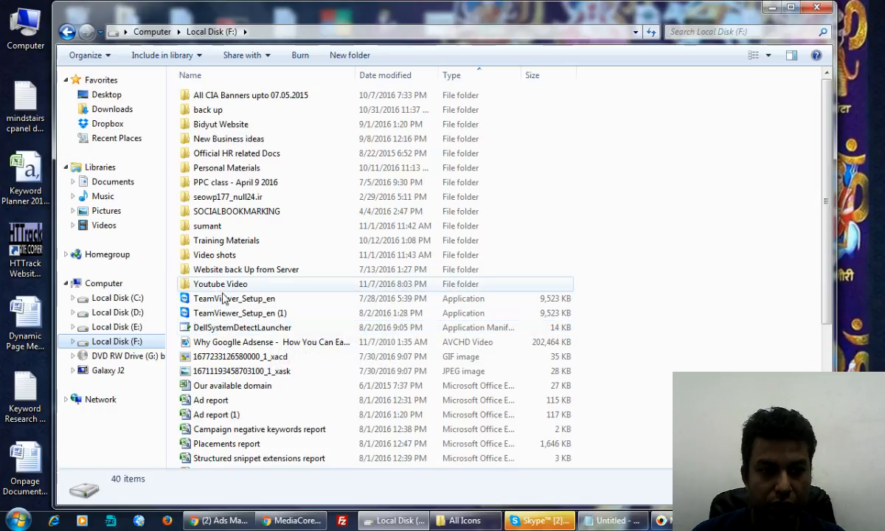
{"action": "double_click", "coordinate": [210, 95]}
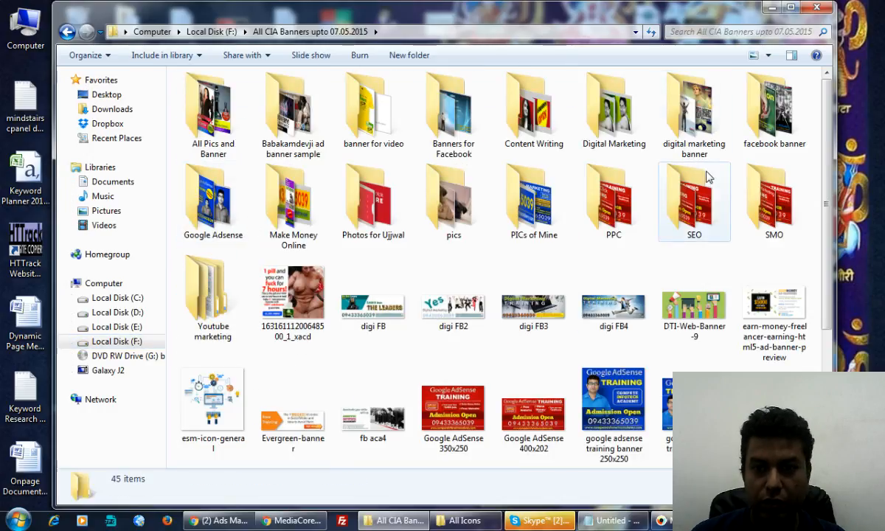
{"action": "double_click", "coordinate": [689, 151]}
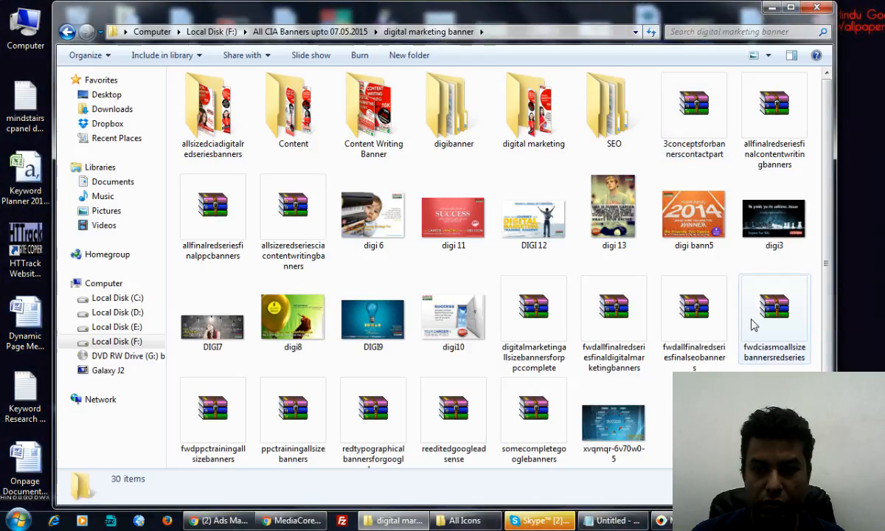
{"action": "right_click", "coordinate": [775, 221]}
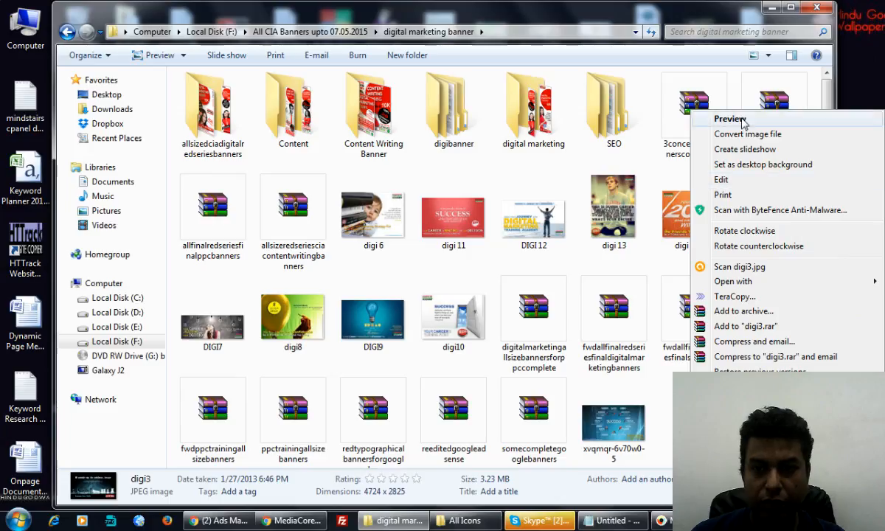
{"action": "left_click", "coordinate": [700, 119]}
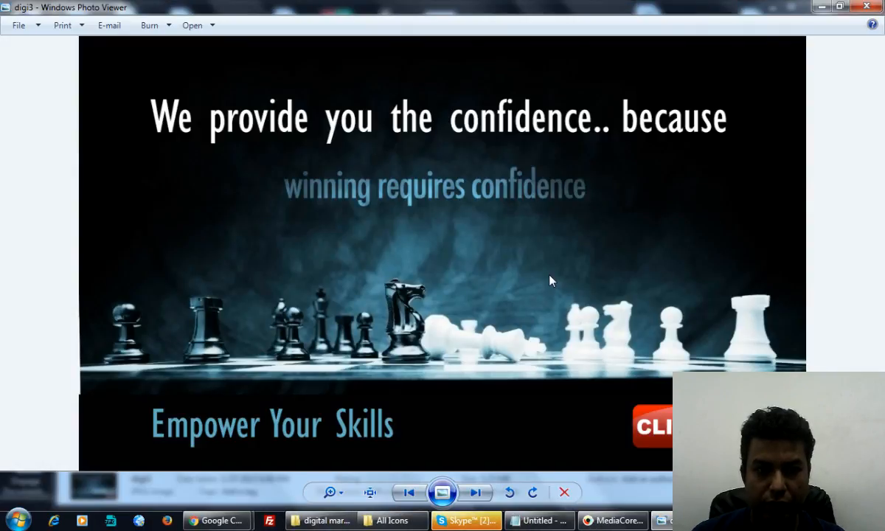
{"action": "left_click", "coordinate": [479, 496]}
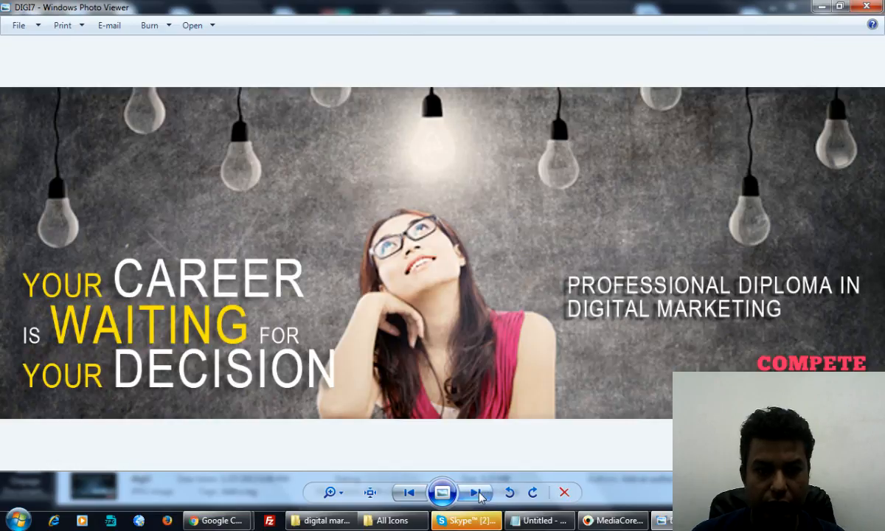
{"action": "left_click", "coordinate": [476, 493]}
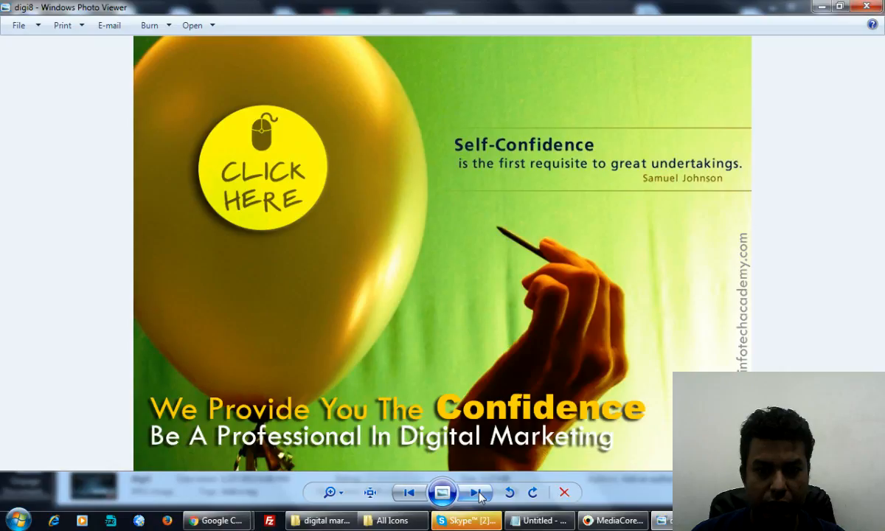
{"action": "left_click", "coordinate": [476, 493]}
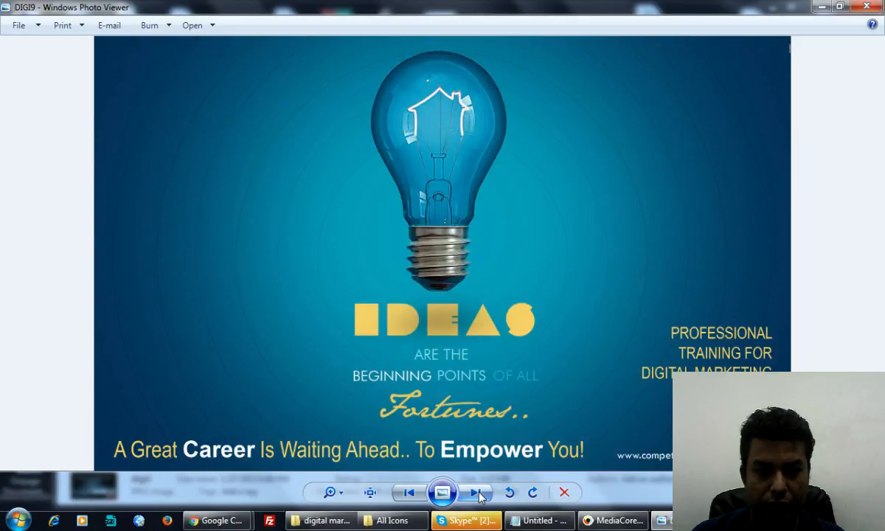
{"action": "left_click", "coordinate": [477, 493]}
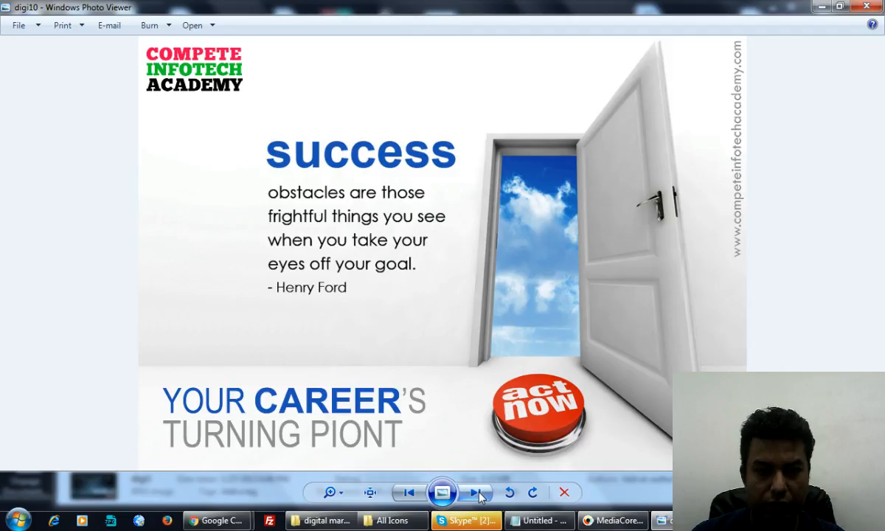
{"action": "left_click", "coordinate": [477, 493]}
{"action": "left_click", "coordinate": [477, 493]}
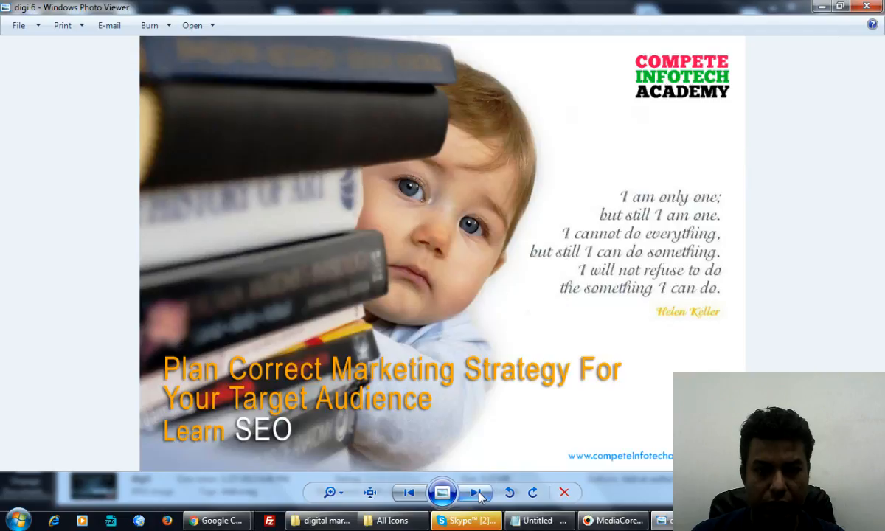
{"action": "left_click", "coordinate": [476, 493]}
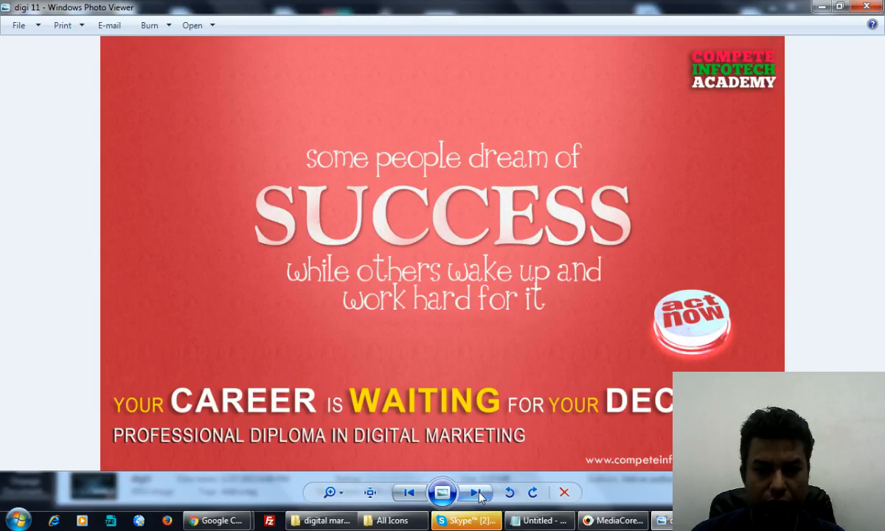
{"action": "left_click", "coordinate": [476, 493]}
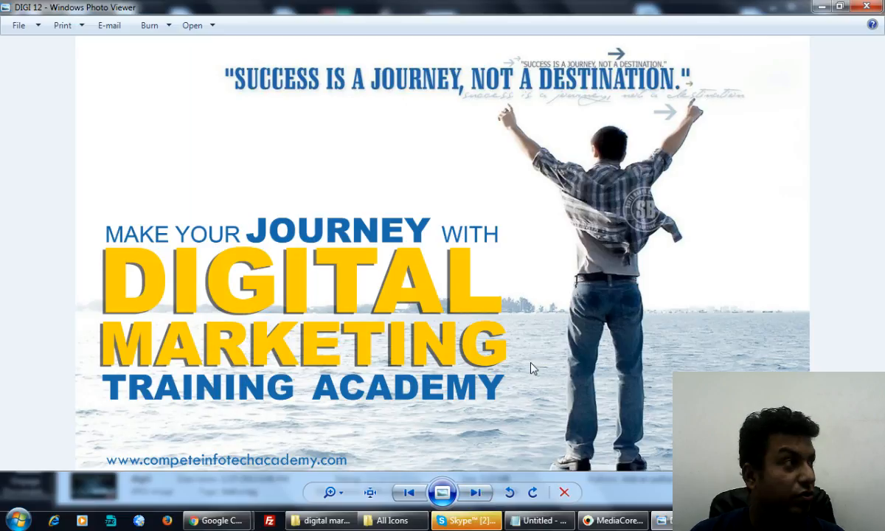
{"action": "left_click", "coordinate": [874, 6]}
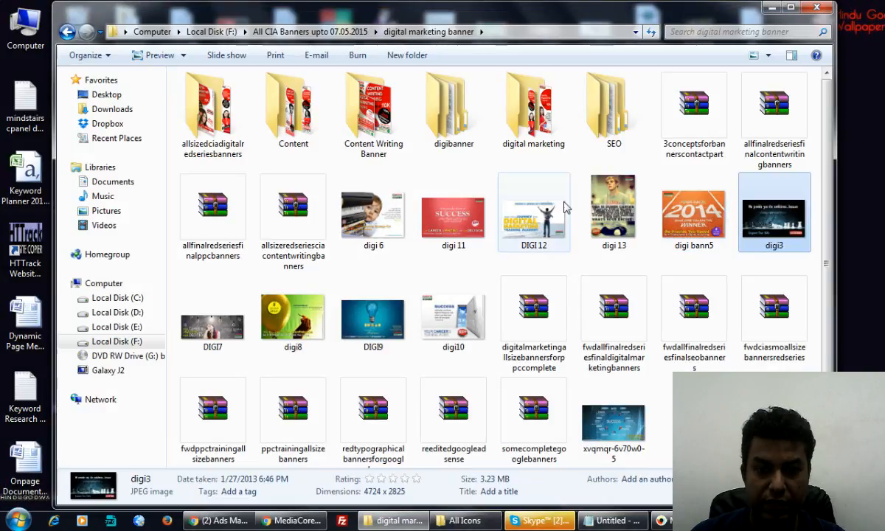
Step: Review DIGI 12's file details in Properties, then return to the Ads Manager window
{"action": "right_click", "coordinate": [538, 213]}
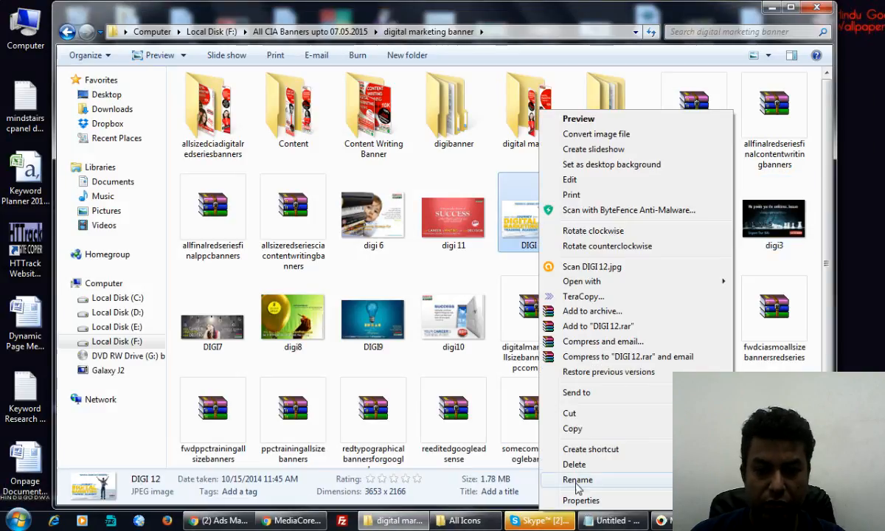
{"action": "left_click", "coordinate": [580, 500]}
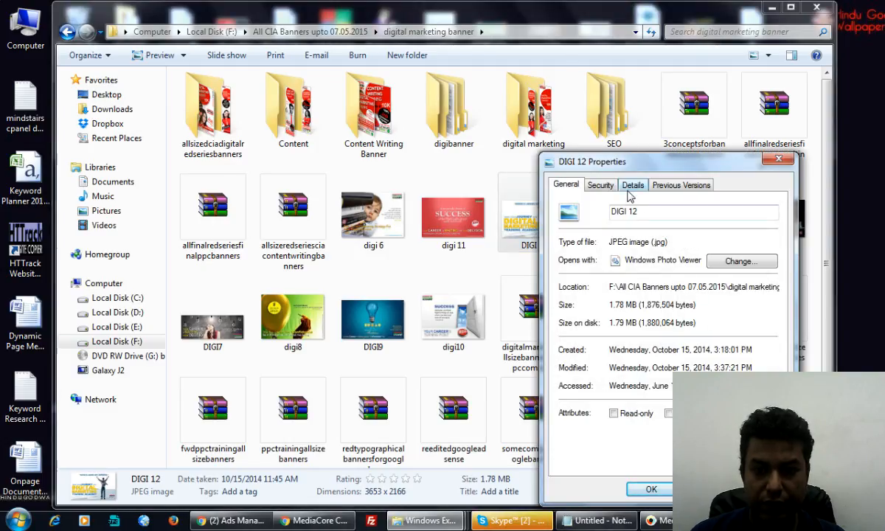
{"action": "left_click", "coordinate": [631, 186]}
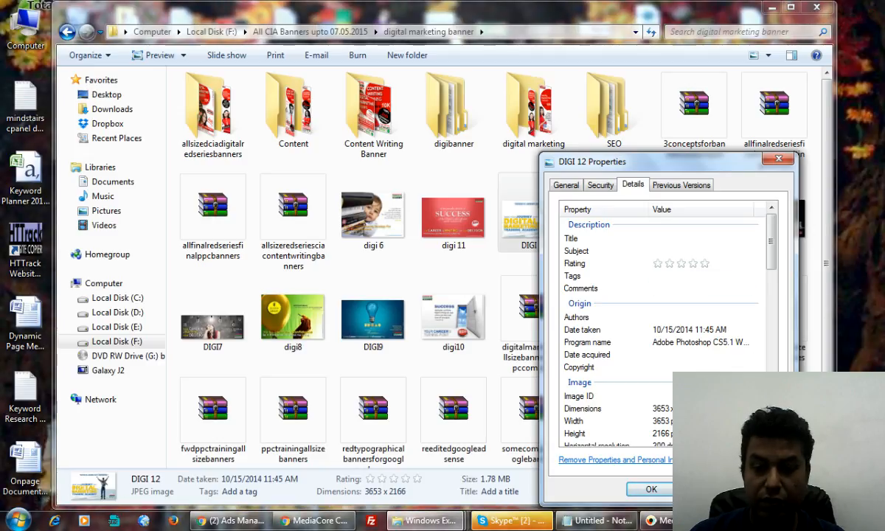
{"action": "left_click", "coordinate": [709, 489]}
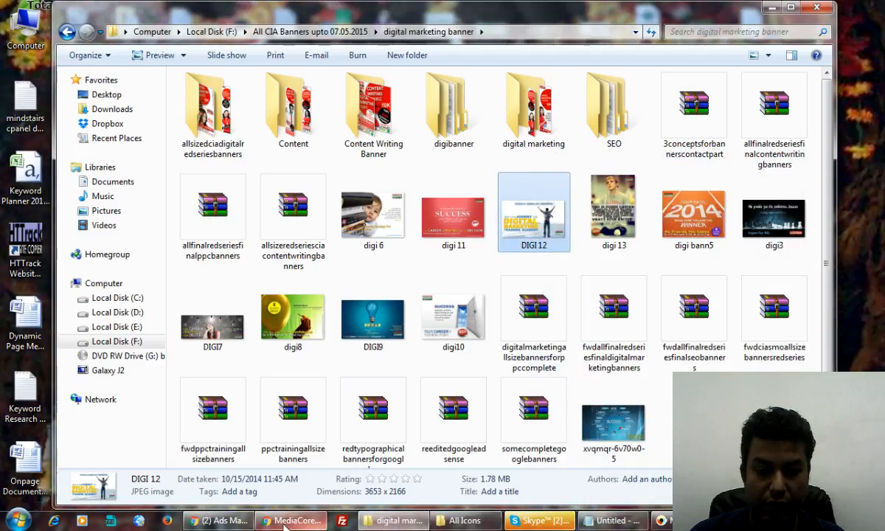
{"action": "left_click", "coordinate": [218, 520]}
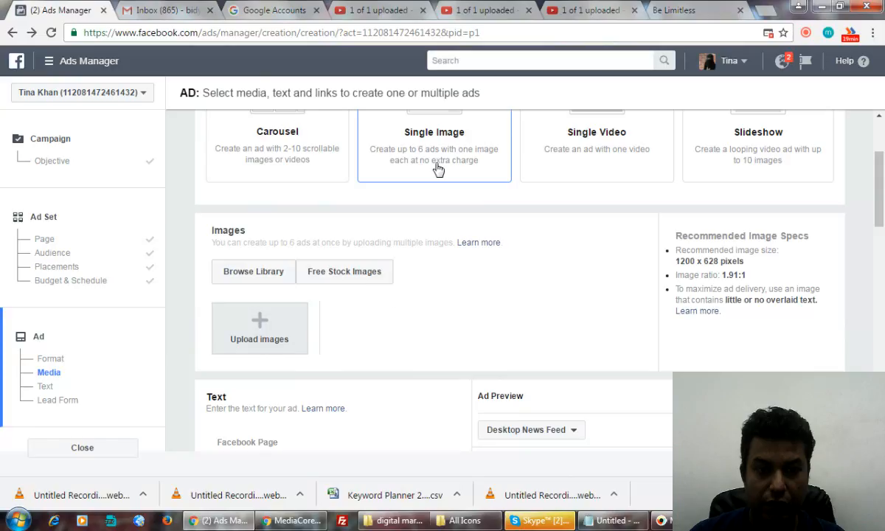
Step: Upload DIGI 12, digi 11 and DIGI7 from F:\All CIA Banners upto 07.05.2015\digital marketing banner as ad images
{"action": "left_click", "coordinate": [266, 329]}
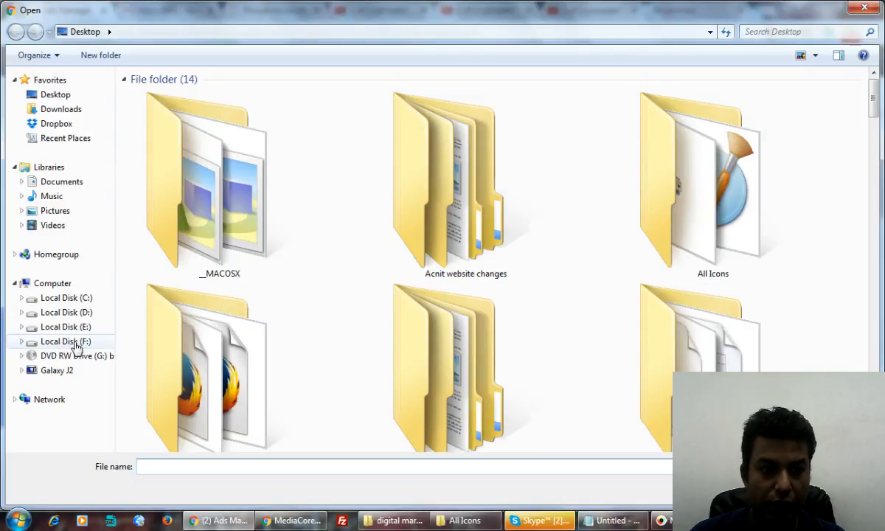
{"action": "left_click", "coordinate": [76, 344]}
{"action": "double_click", "coordinate": [178, 98]}
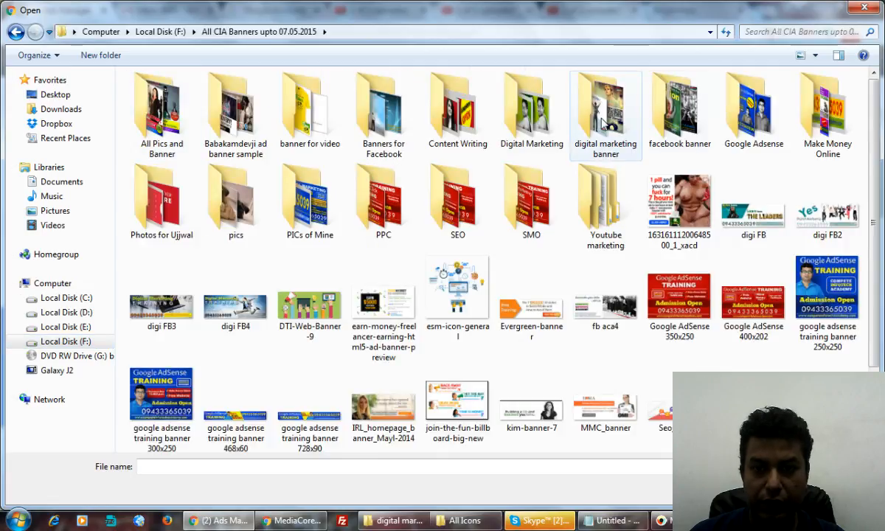
{"action": "double_click", "coordinate": [603, 122]}
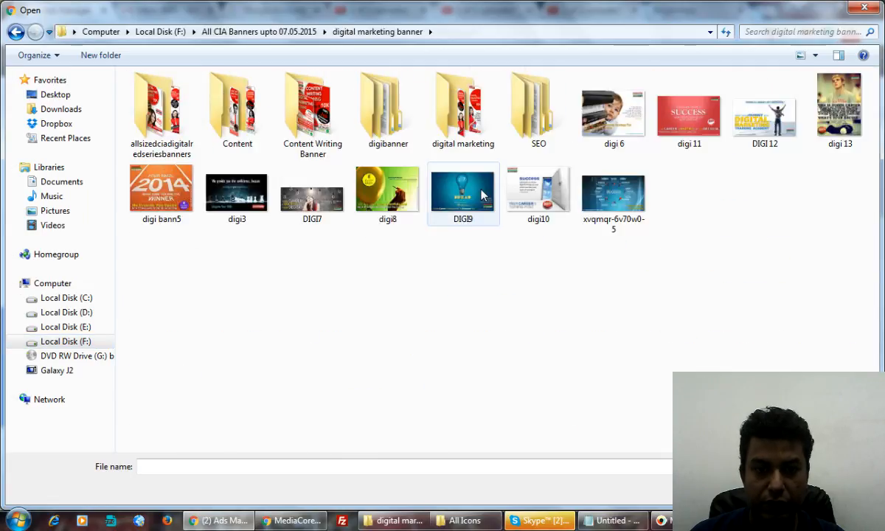
{"action": "left_click", "coordinate": [771, 124]}
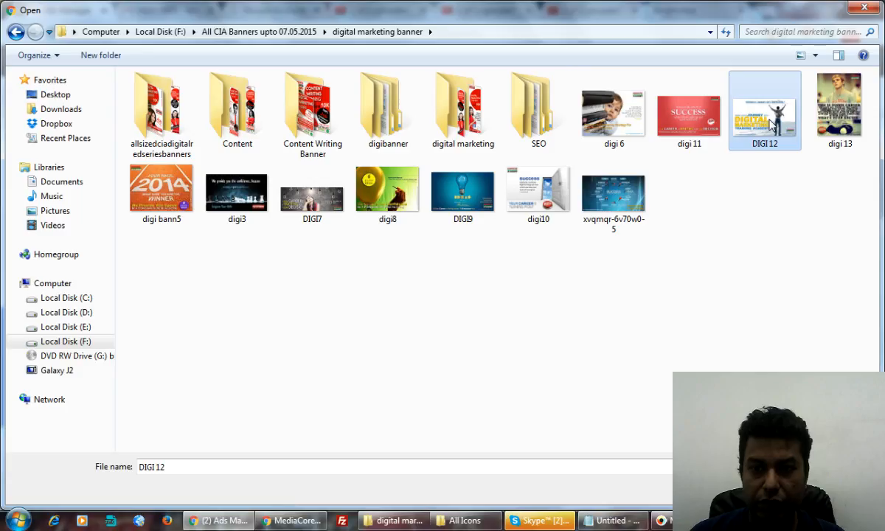
{"action": "left_click", "coordinate": [697, 121], "text": "ctrl"}
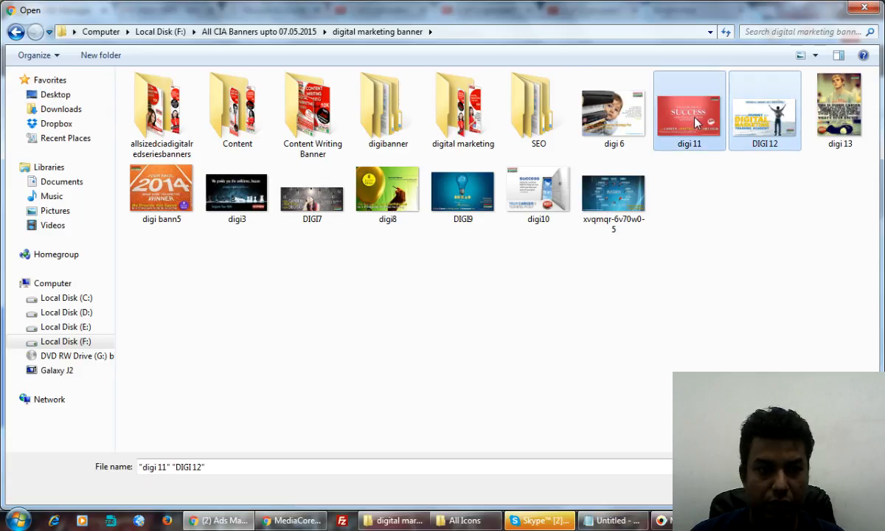
{"action": "left_click", "coordinate": [308, 203], "text": "ctrl"}
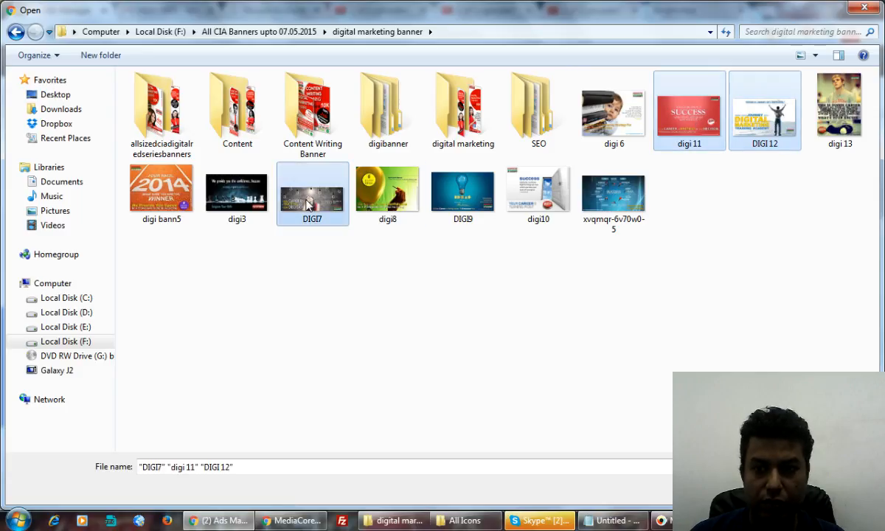
{"action": "left_click", "coordinate": [767, 492]}
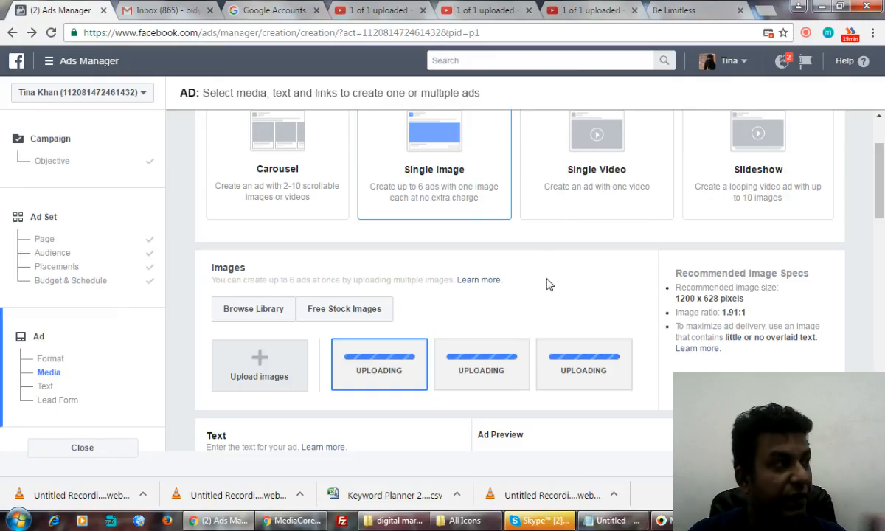
{"action": "scroll", "coordinate": [547, 279], "scroll_direction": "down", "scroll_amount": 4}
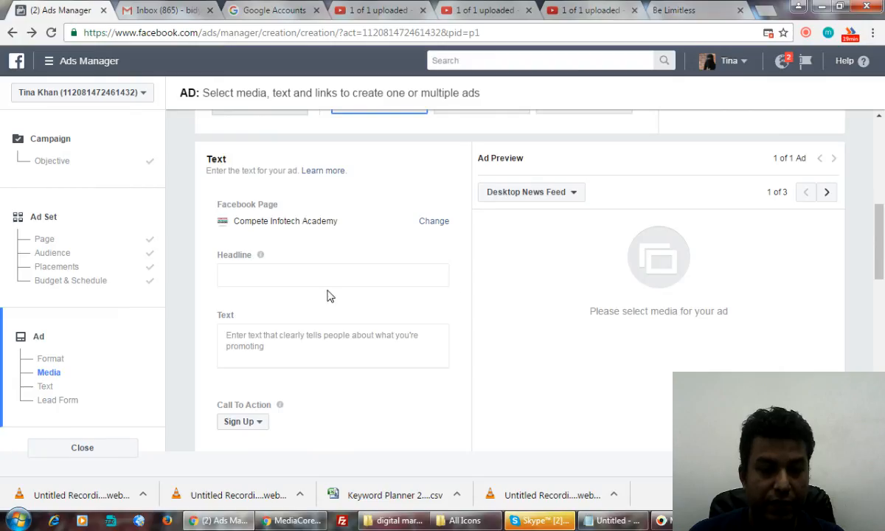
{"action": "left_click", "coordinate": [285, 274]}
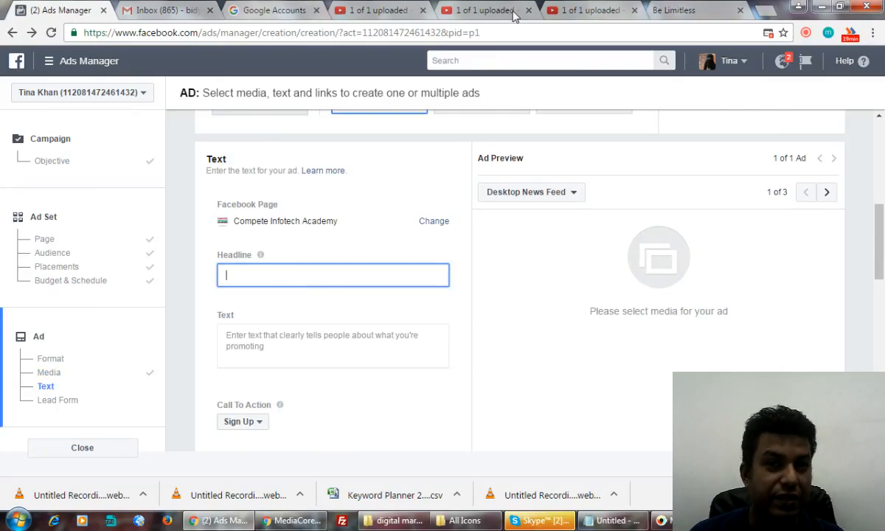
{"action": "left_click", "coordinate": [686, 10]}
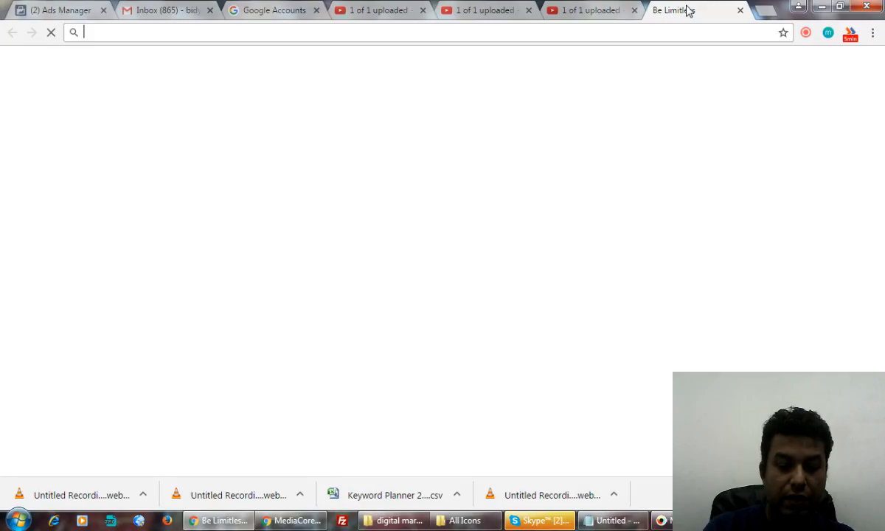
Step: Search Google for 'digital marketing training' and copy the 'Digital Marketing Training - Learn From Industry Experts' ad title
{"action": "type", "text": "digital amrketi"}
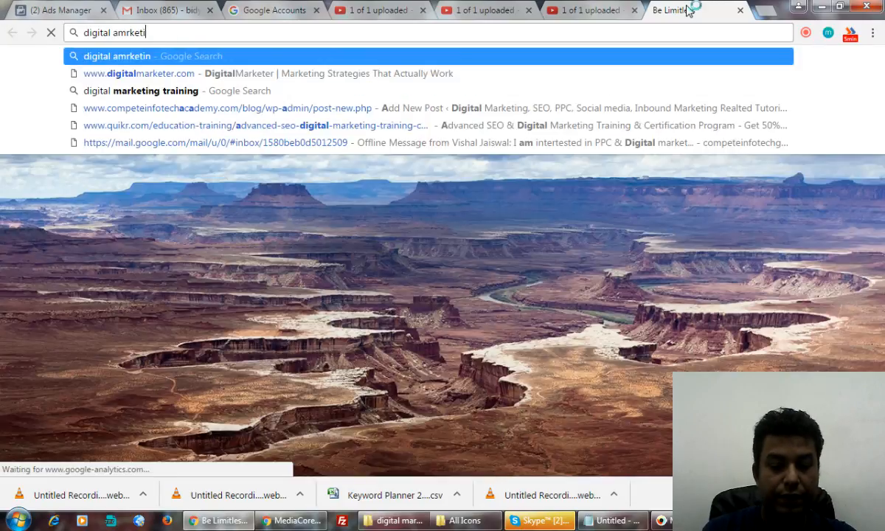
{"action": "type", "text": "ng training"}
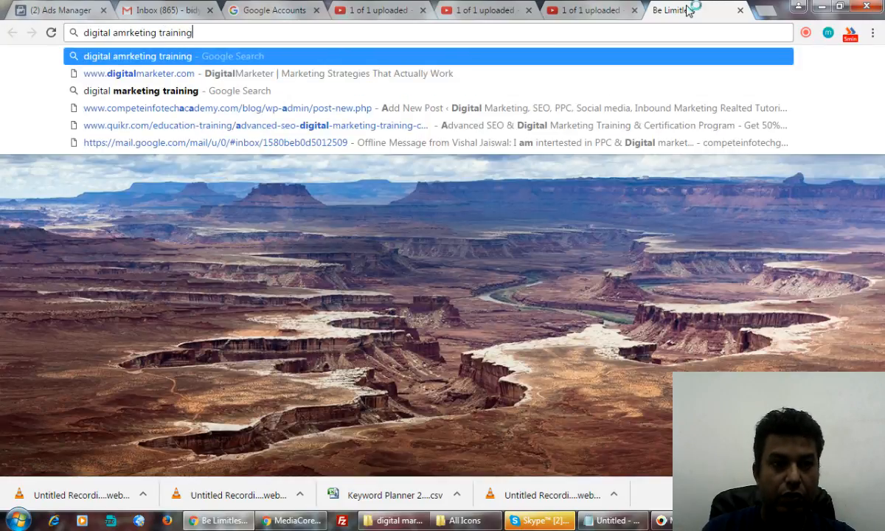
{"action": "key", "text": "Return"}
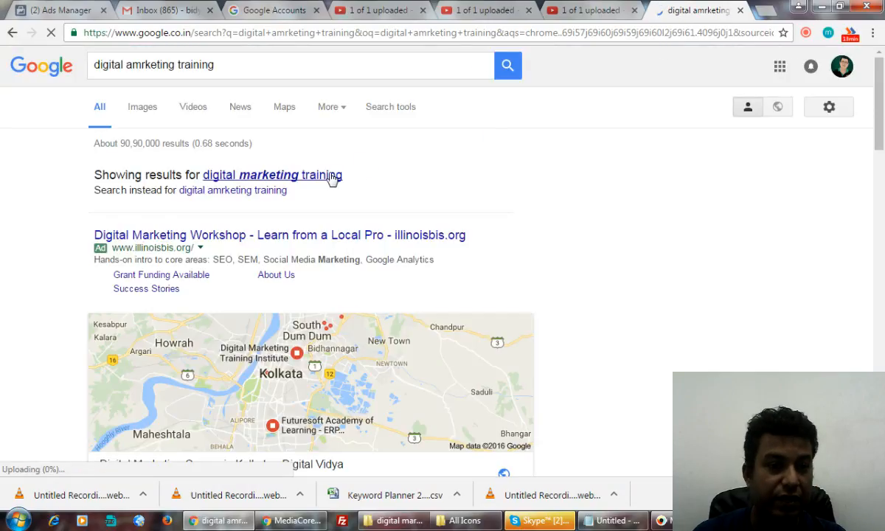
{"action": "left_click", "coordinate": [330, 177]}
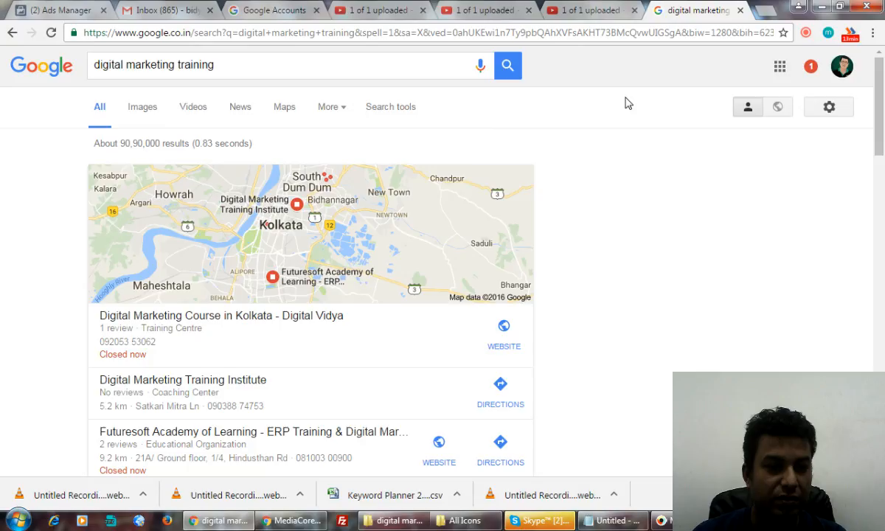
{"action": "scroll", "coordinate": [625, 103], "scroll_direction": "down", "scroll_amount": 1}
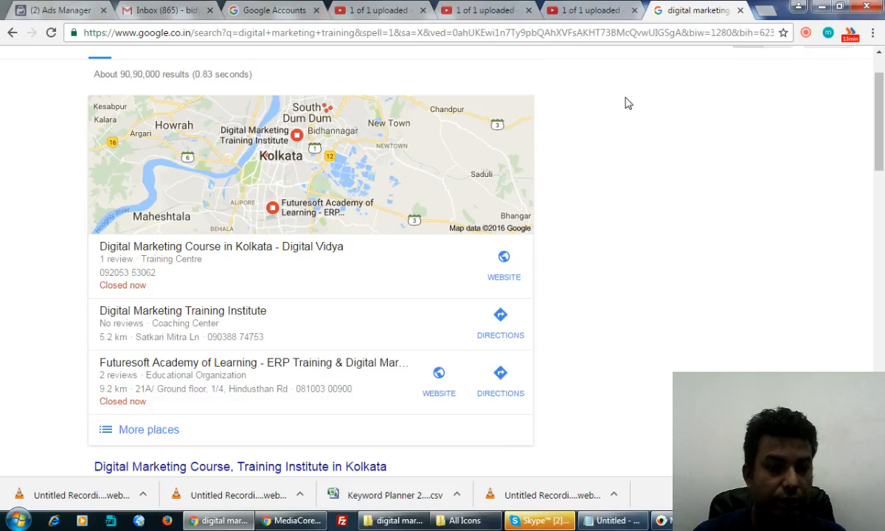
{"action": "scroll", "coordinate": [624, 103], "scroll_direction": "down", "scroll_amount": 2}
{"action": "scroll", "coordinate": [625, 103], "scroll_direction": "down", "scroll_amount": 6}
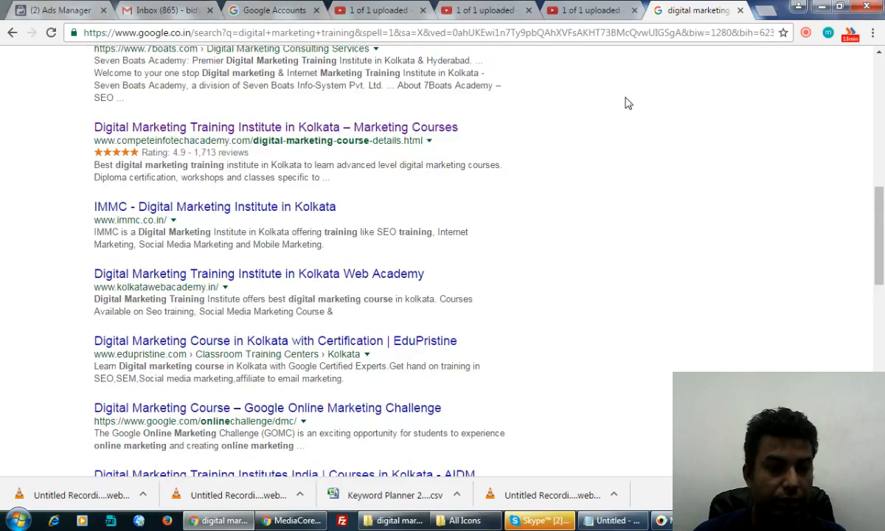
{"action": "scroll", "coordinate": [624, 103], "scroll_direction": "down", "scroll_amount": 7}
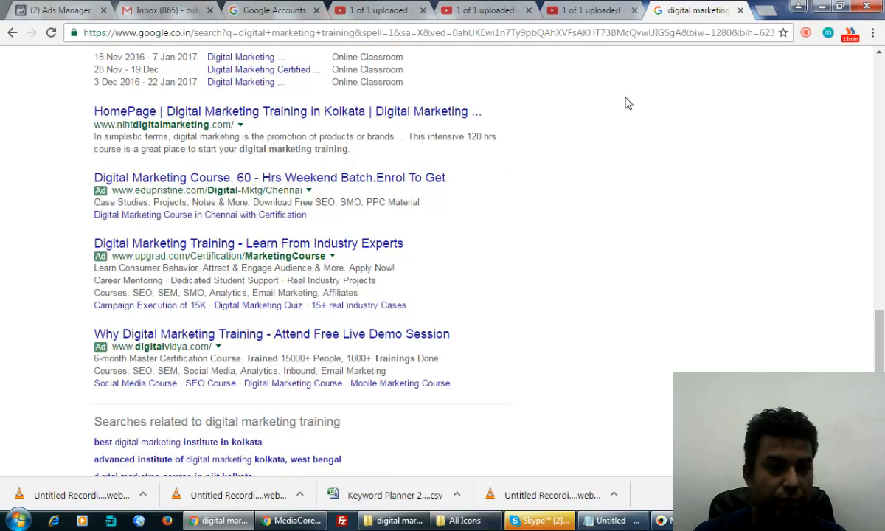
{"action": "scroll", "coordinate": [625, 103], "scroll_direction": "down", "scroll_amount": 3}
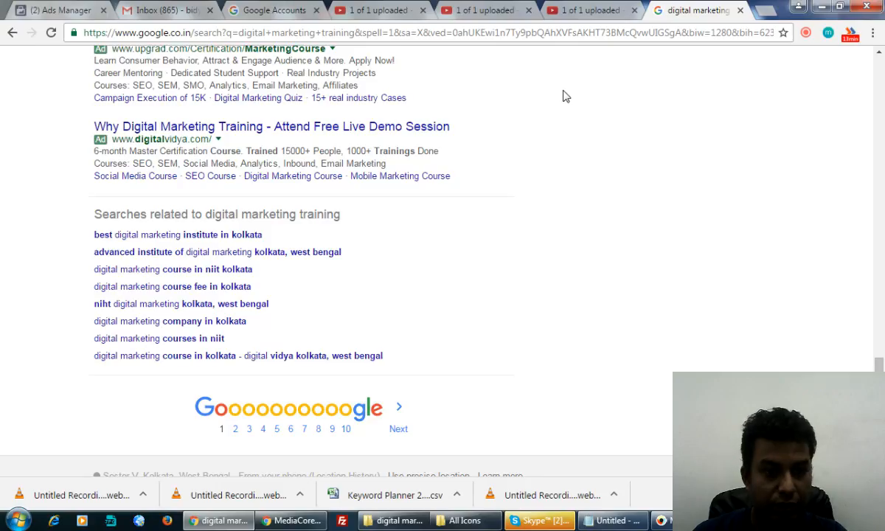
{"action": "scroll", "coordinate": [535, 100], "scroll_direction": "up", "scroll_amount": 1}
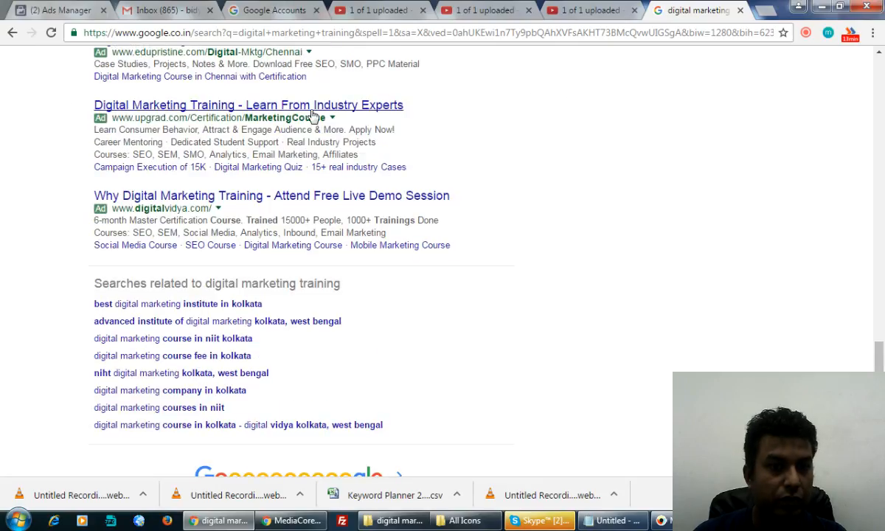
{"action": "left_click_drag", "start_coordinate": [413, 113], "coordinate": [90, 113]}
{"action": "key", "text": "ctrl+c"}
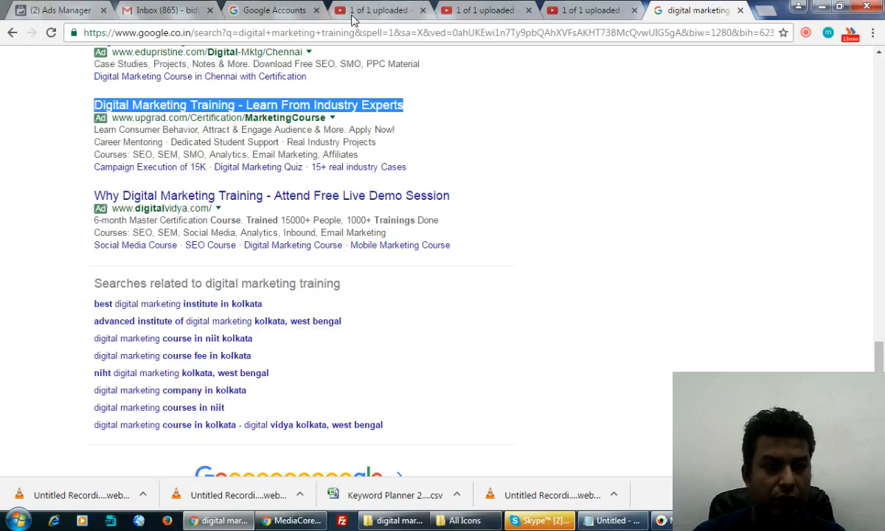
{"action": "left_click", "coordinate": [67, 10]}
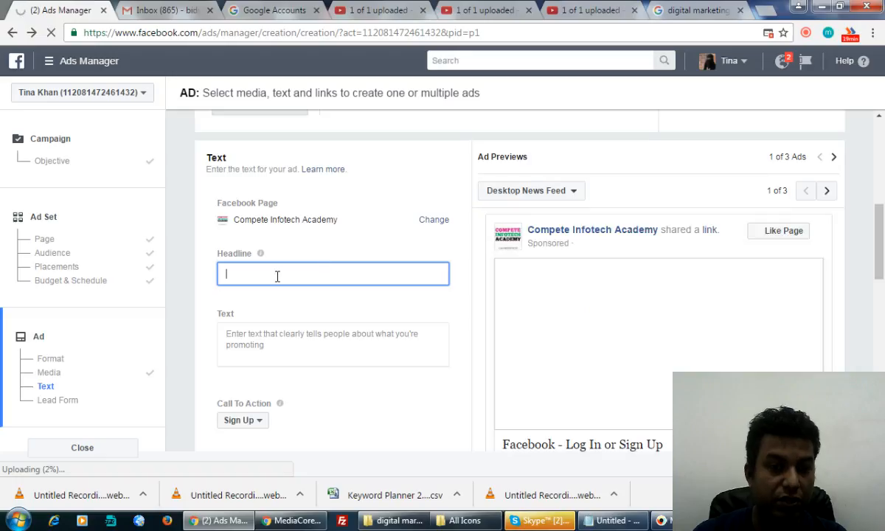
Step: Paste the copied title into the headline and add the 'Attend Free Live Demo Session' line
{"action": "key", "text": "ctrl+v"}
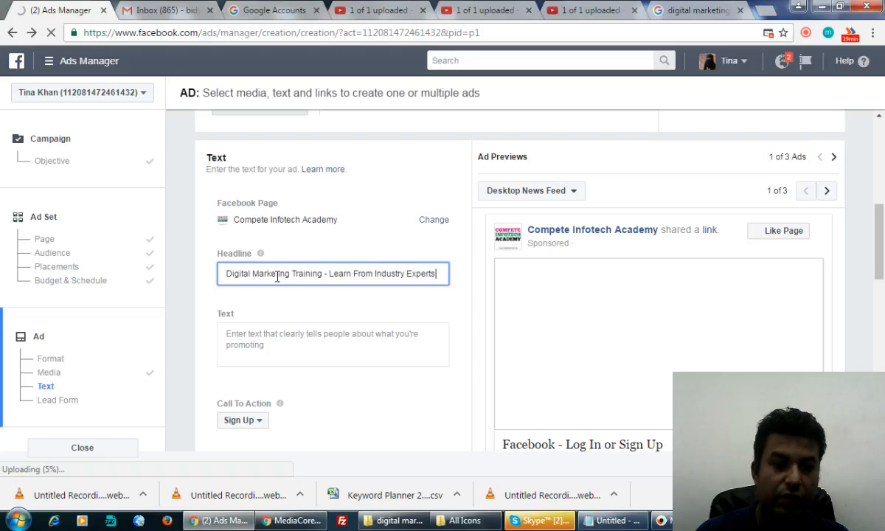
{"action": "left_click", "coordinate": [684, 9]}
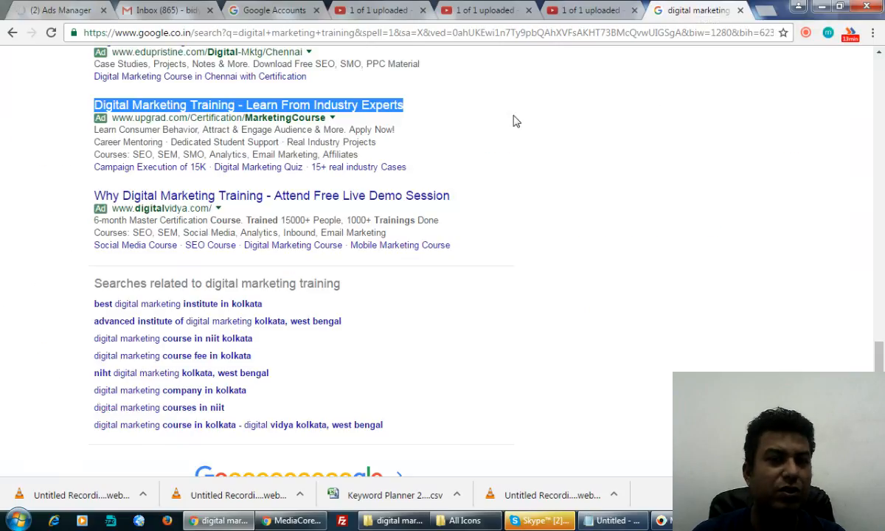
{"action": "left_click_drag", "start_coordinate": [450, 195], "coordinate": [276, 199]}
{"action": "key", "text": "ctrl+c"}
{"action": "left_click", "coordinate": [57, 11]}
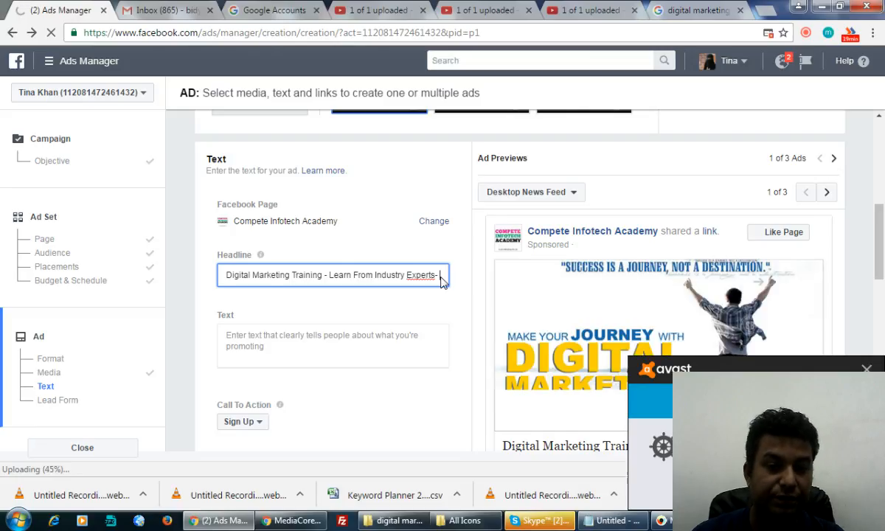
{"action": "key", "text": "ctrl+v"}
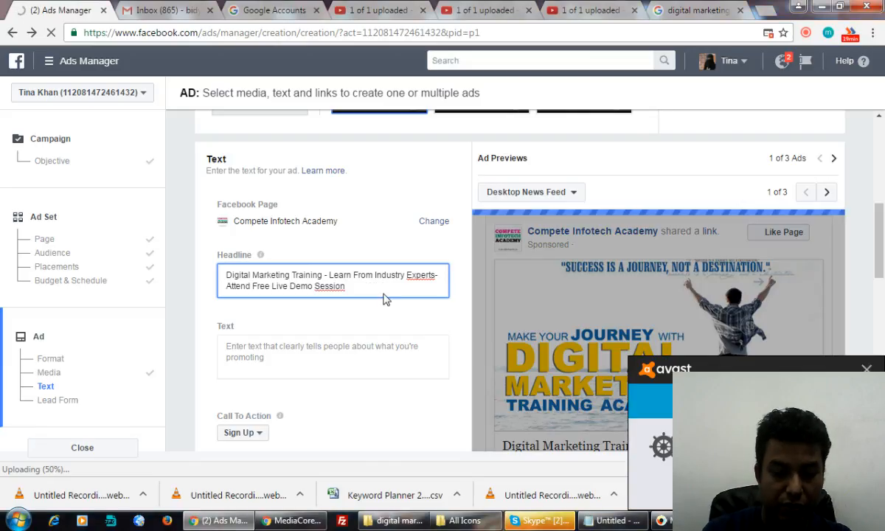
Step: Append a booking prompt with the contact's name and phone number, ending 'to Book your Seat Now.'
{"action": "type", "text": "- Call Nisha"}
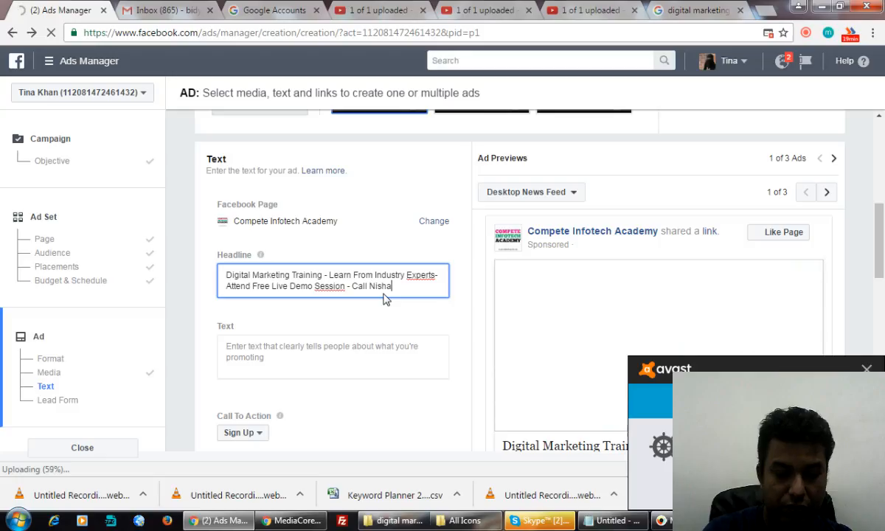
{"action": "type", "text": "- "}
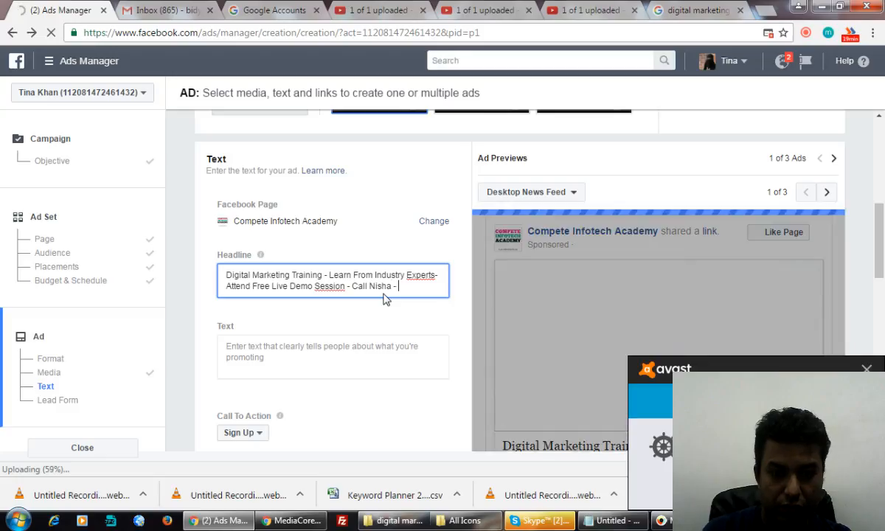
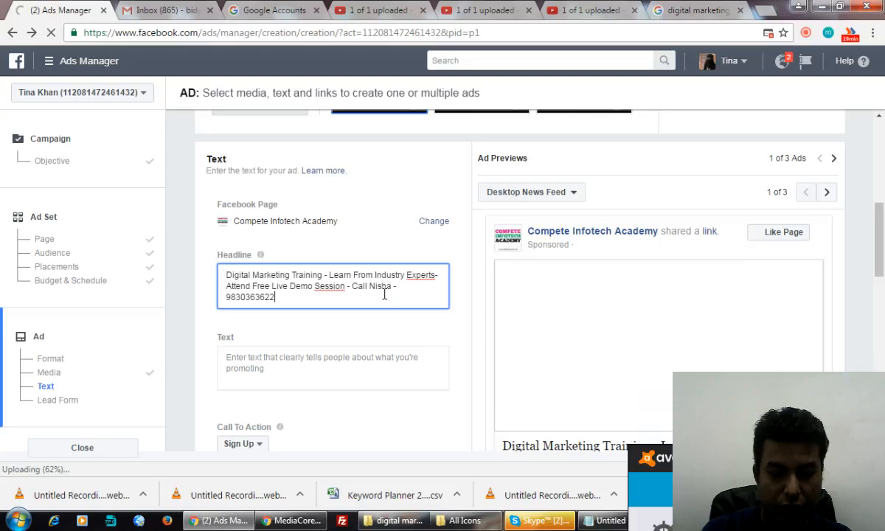
{"action": "type", "text": " to Book our "}
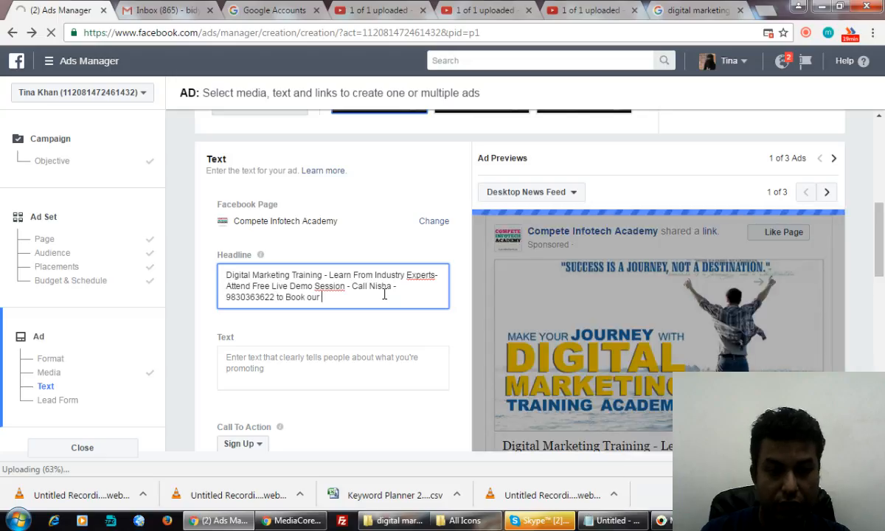
{"action": "type", "text": "Seat"}
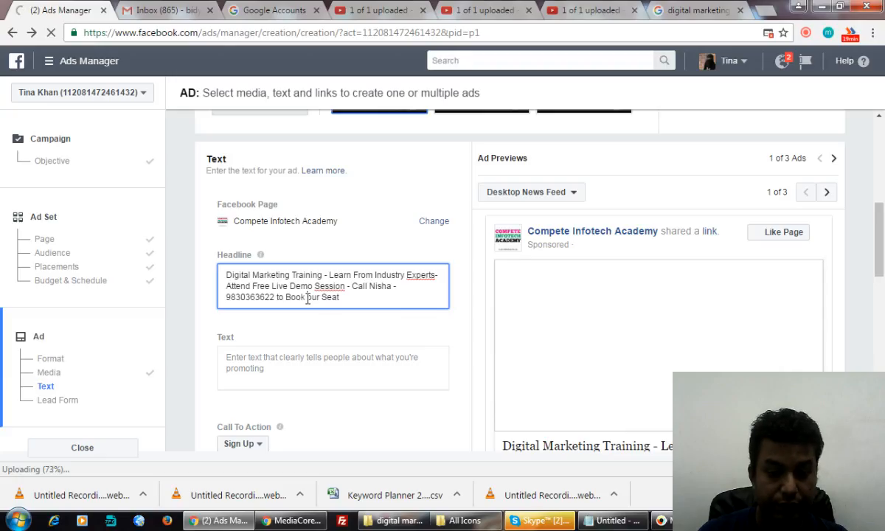
{"action": "type", "text": "Y"}
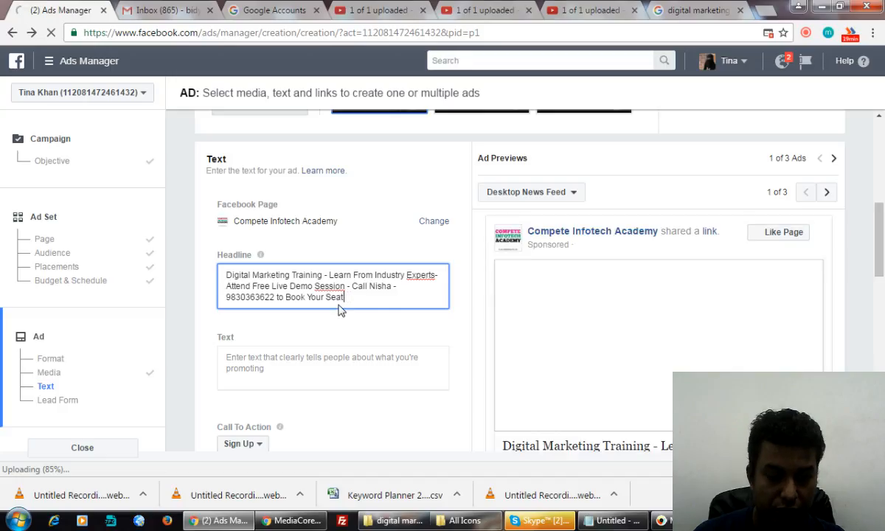
{"action": "type", "text": "Now."}
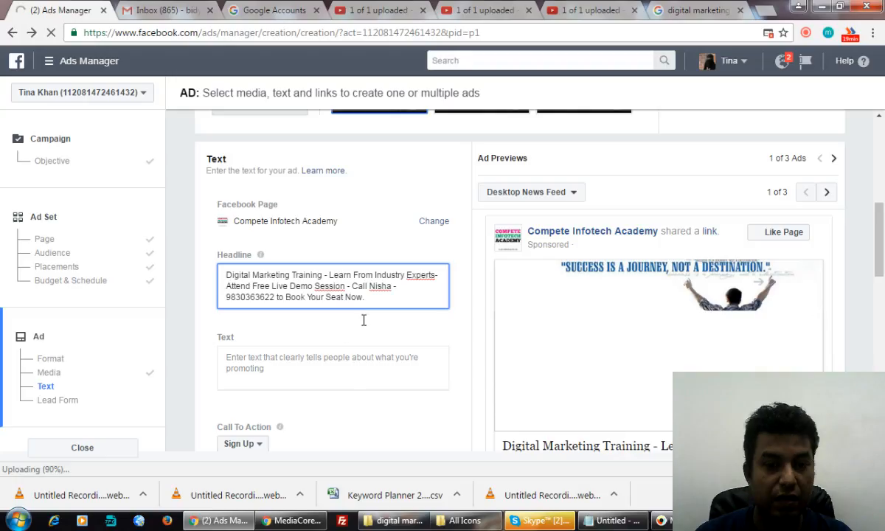
Step: Paste the Digital Vidya ad's course description into the ad's Text field
{"action": "left_click", "coordinate": [265, 361]}
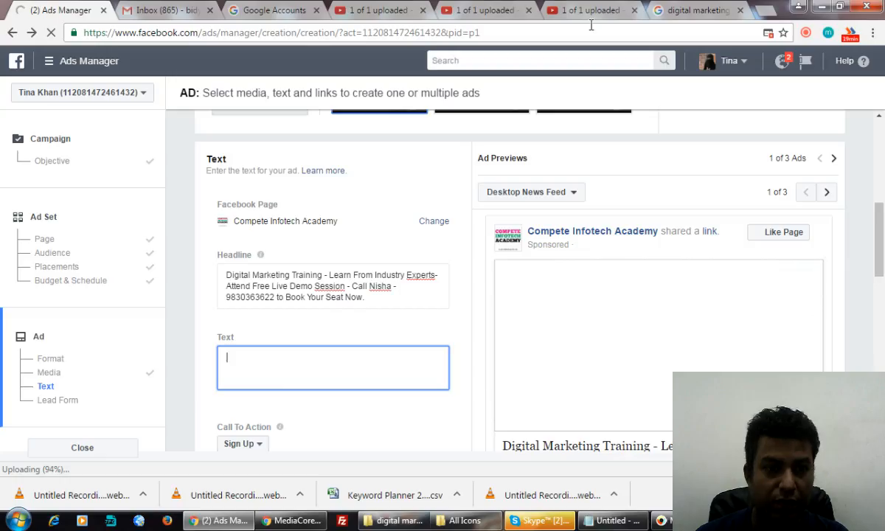
{"action": "left_click", "coordinate": [690, 10]}
{"action": "left_click_drag", "start_coordinate": [95, 221], "coordinate": [414, 232]}
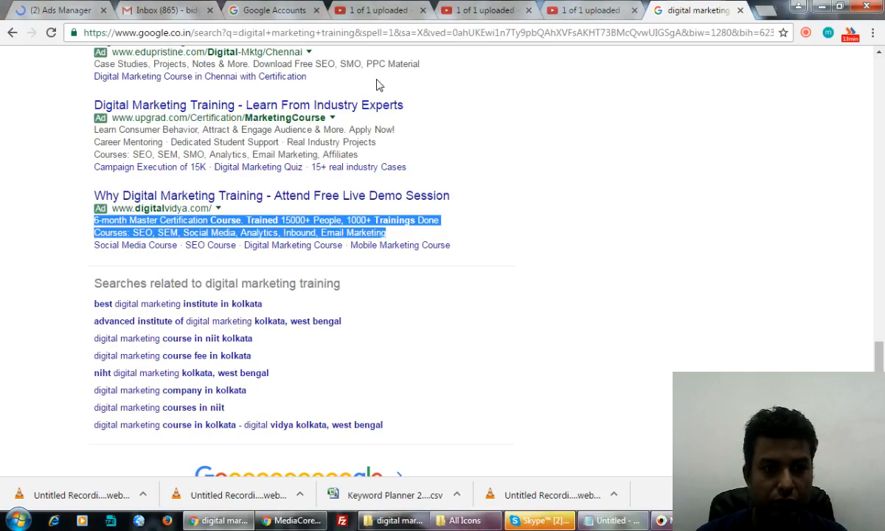
{"action": "left_click", "coordinate": [61, 9]}
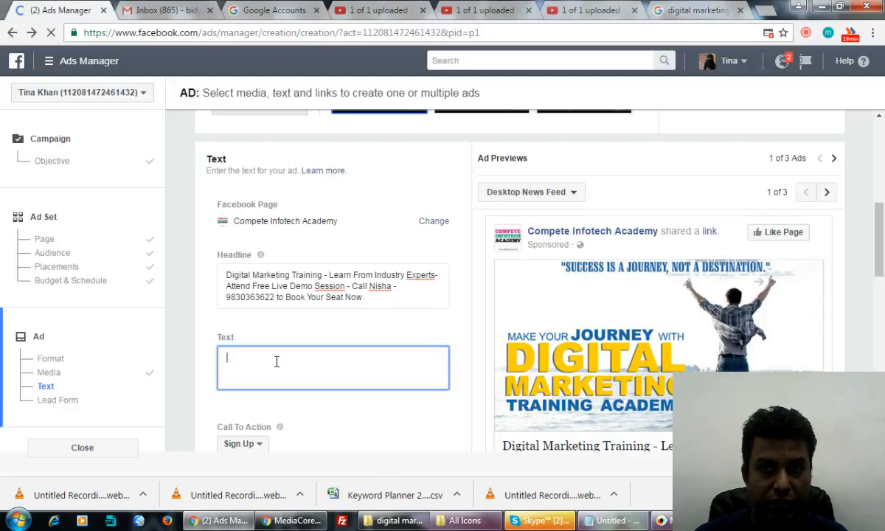
{"action": "type", "text": "6-month Master Certification Course. Trained 15000+ People, 1000+ Trainings Done Courses: SEO, SEM, Social Media, Analytics, Inbound, Email Marketing"}
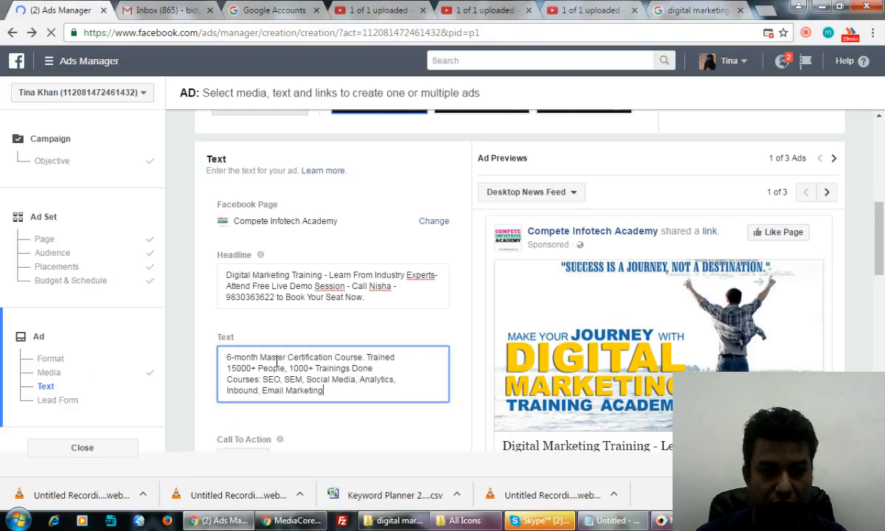
Step: Select the upGrad ad's Career Mentoring line in the Google results
{"action": "left_click", "coordinate": [678, 16]}
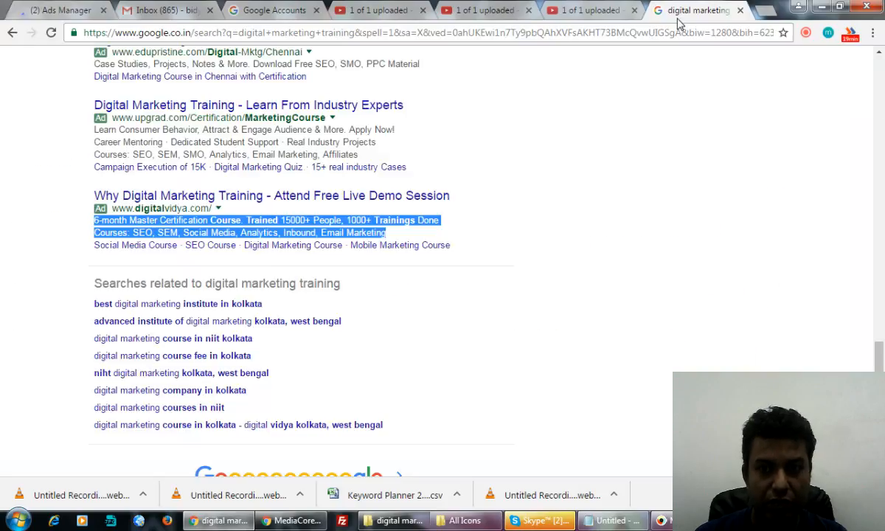
{"action": "scroll", "coordinate": [568, 197], "scroll_direction": "up", "scroll_amount": 1}
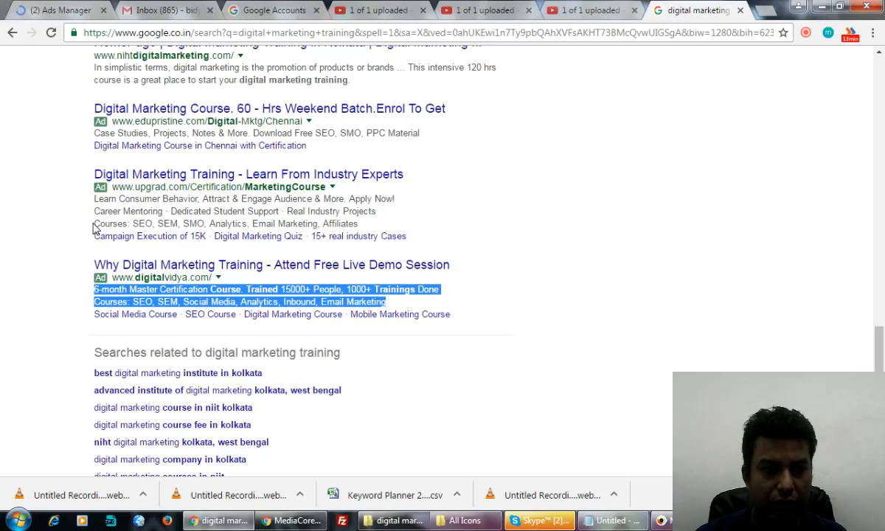
{"action": "left_click_drag", "start_coordinate": [95, 213], "coordinate": [381, 210]}
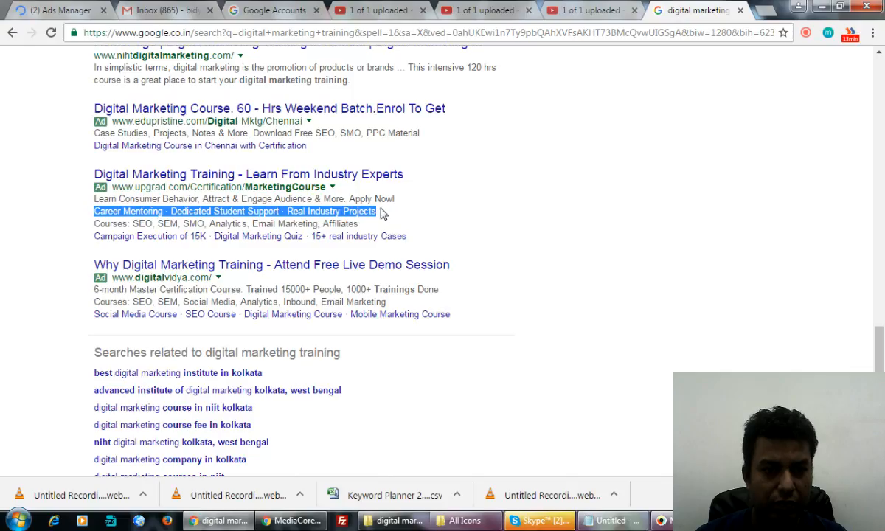
{"action": "scroll", "coordinate": [411, 207], "scroll_direction": "up", "scroll_amount": 11}
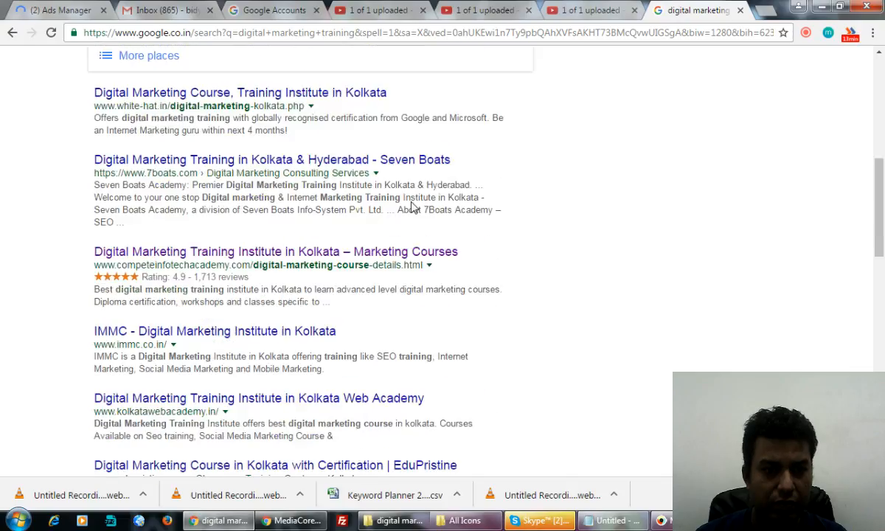
{"action": "scroll", "coordinate": [412, 208], "scroll_direction": "up", "scroll_amount": 5}
{"action": "scroll", "coordinate": [412, 206], "scroll_direction": "down", "scroll_amount": 16}
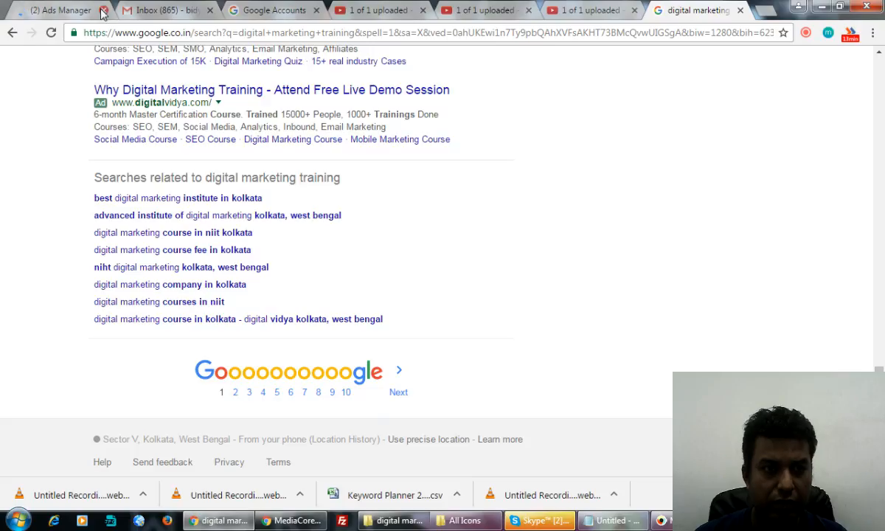
{"action": "left_click", "coordinate": [55, 11]}
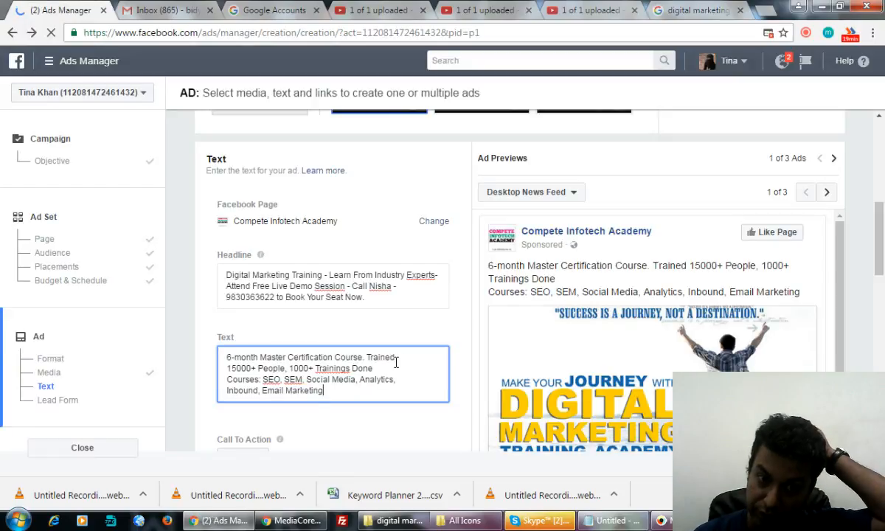
Step: Correct 'Trainings' to 'Training', add PPC after SEM, and append ', Email Marketing and Many More'
{"action": "right_click", "coordinate": [342, 369]}
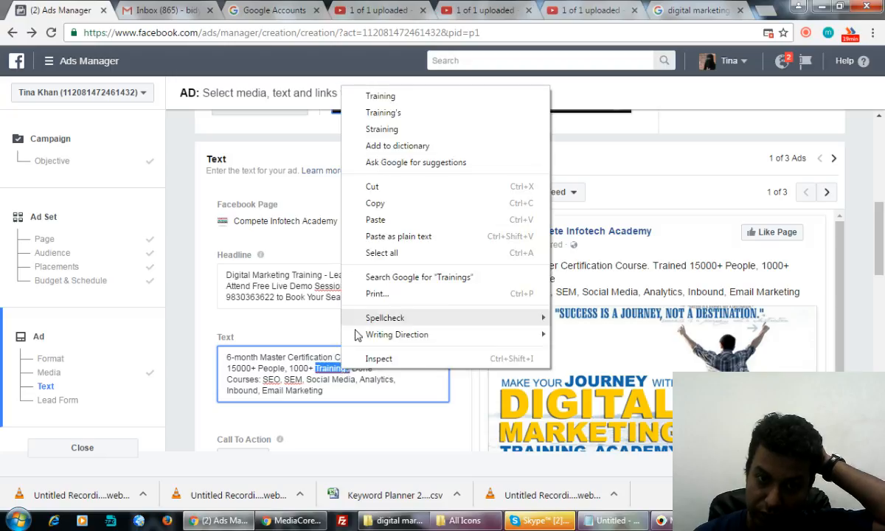
{"action": "left_click", "coordinate": [381, 97]}
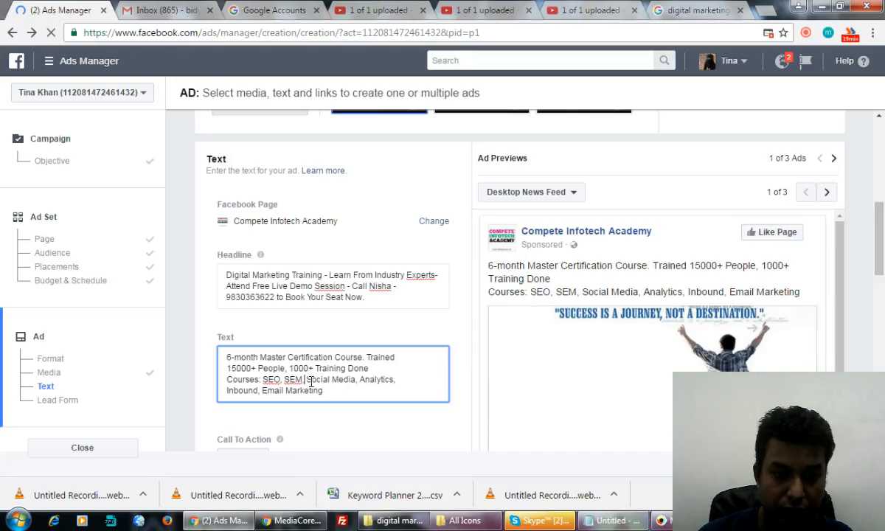
{"action": "type", "text": "PPC"}
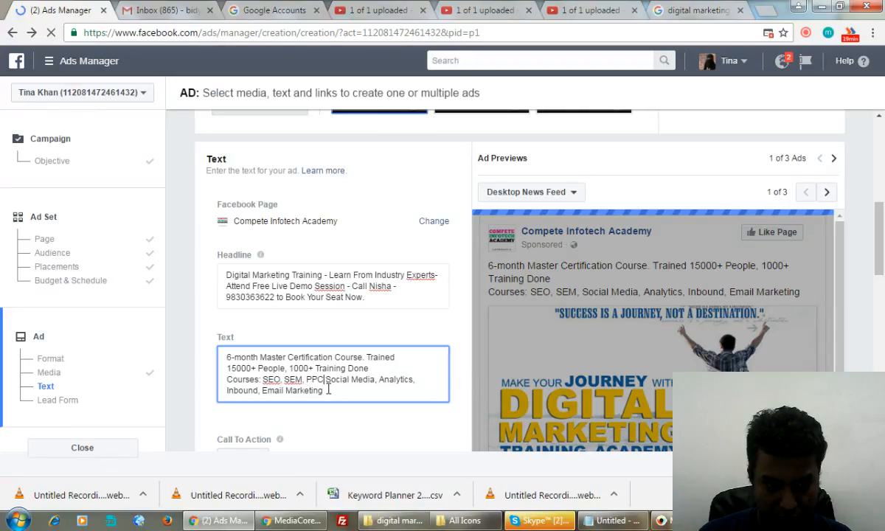
{"action": "type", "text": ","}
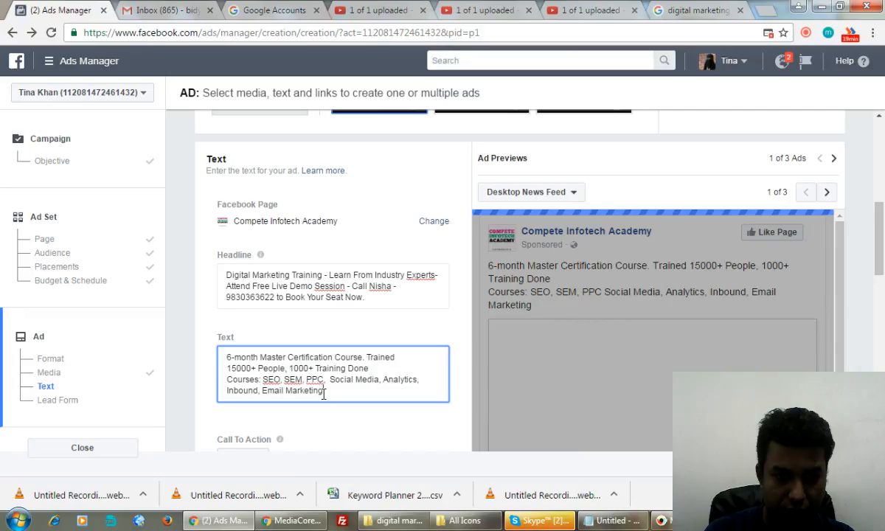
{"action": "type", "text": " Email Marketing and Many"}
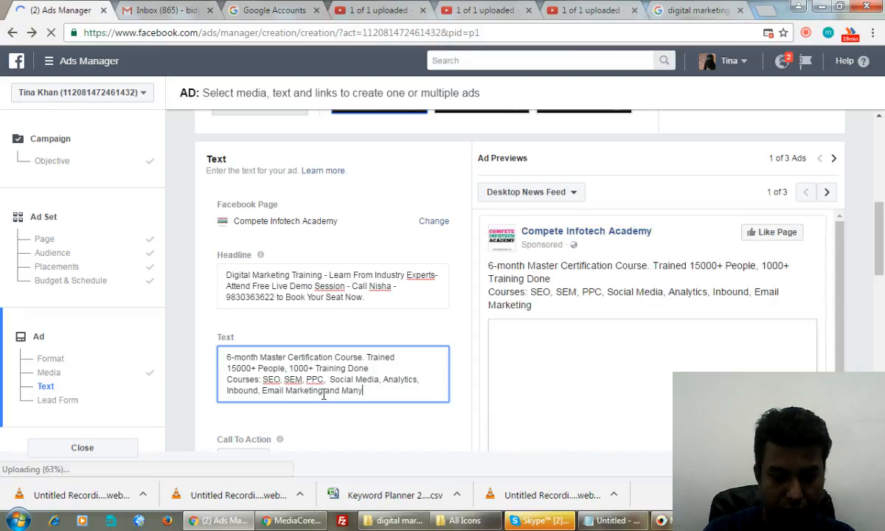
{"action": "type", "text": " More"}
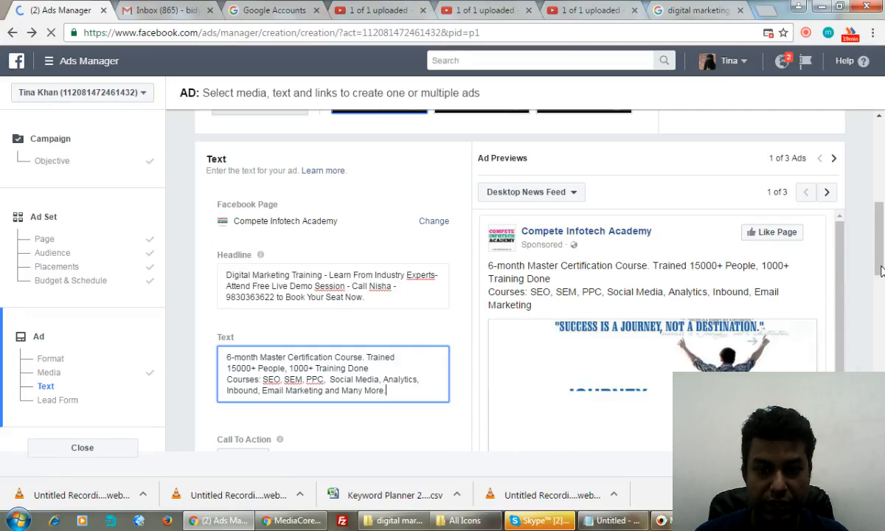
Step: Switch the ad's call to action from Sign Up to Apply Now
{"action": "scroll", "coordinate": [880, 271], "scroll_direction": "down", "scroll_amount": 2}
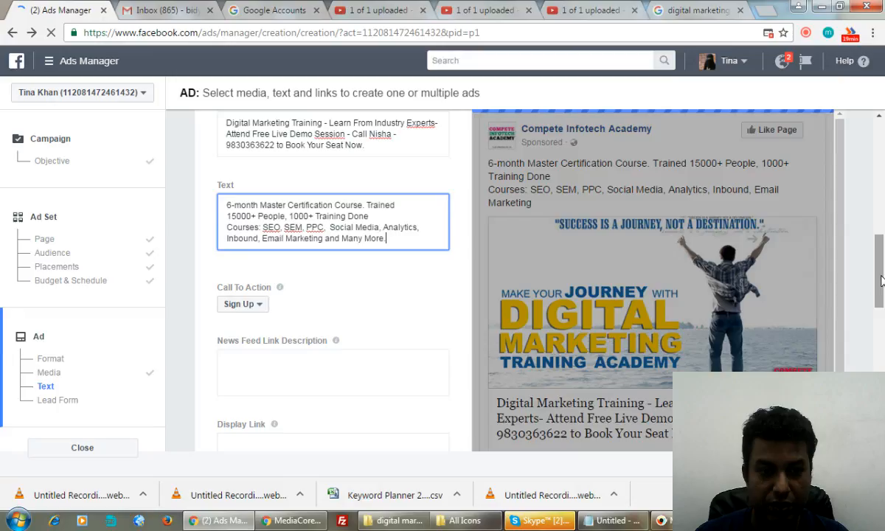
{"action": "scroll", "coordinate": [258, 252], "scroll_direction": "down", "scroll_amount": 1}
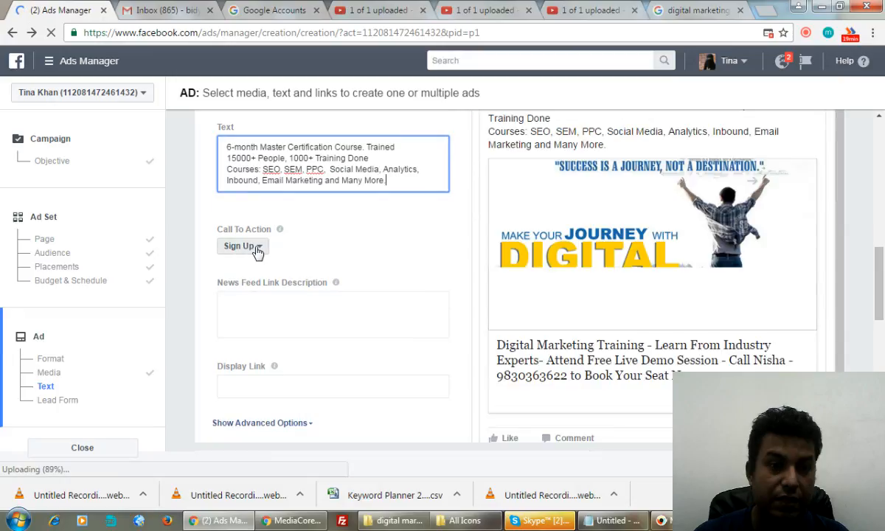
{"action": "left_click", "coordinate": [257, 253]}
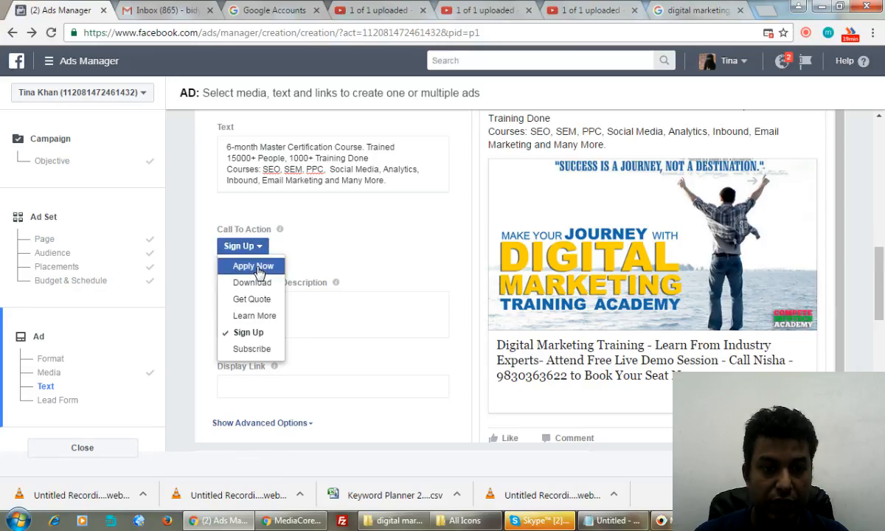
{"action": "left_click", "coordinate": [253, 266]}
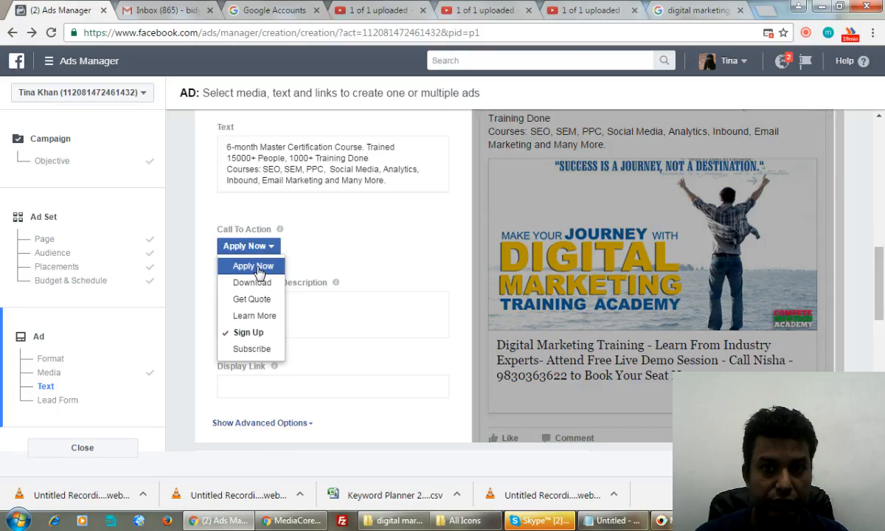
{"action": "left_click", "coordinate": [258, 271]}
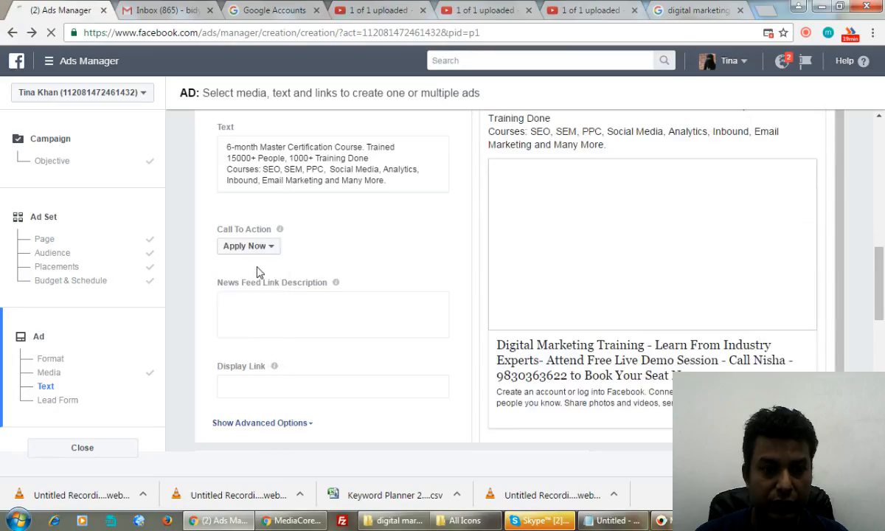
{"action": "left_click", "coordinate": [281, 386]}
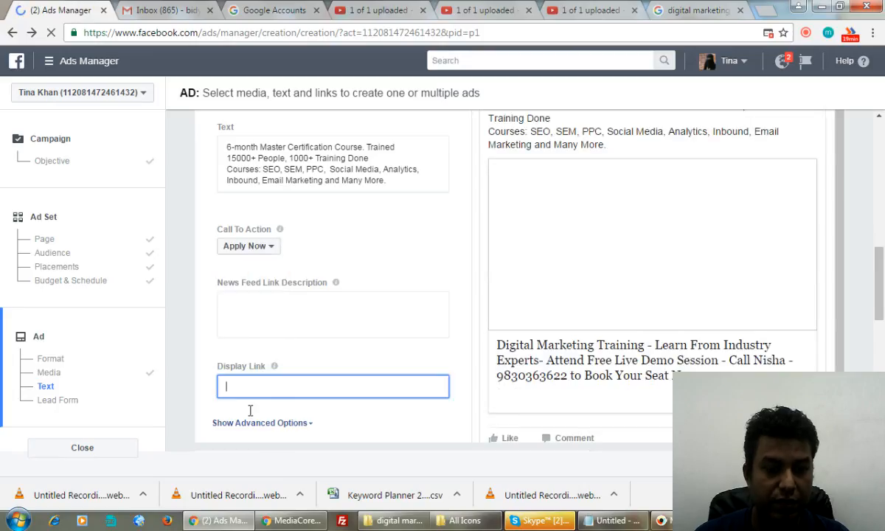
{"action": "type", "text": "www"}
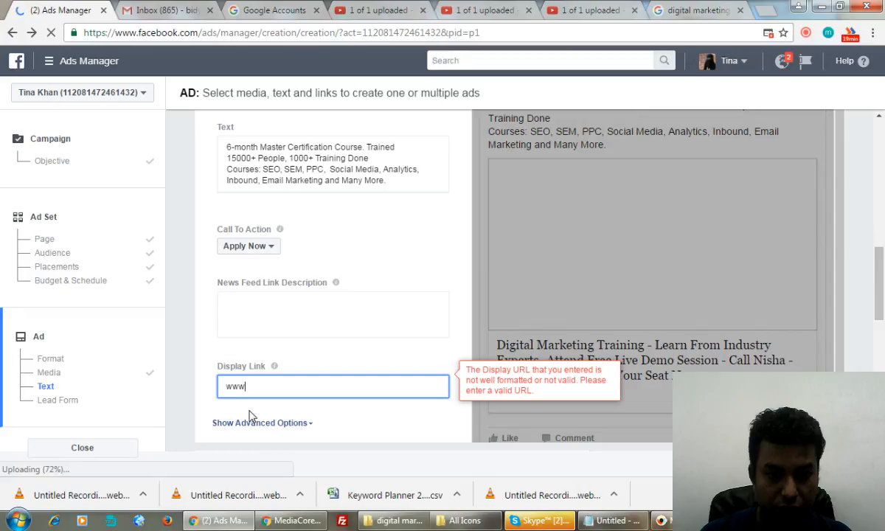
{"action": "type", "text": ".digital"}
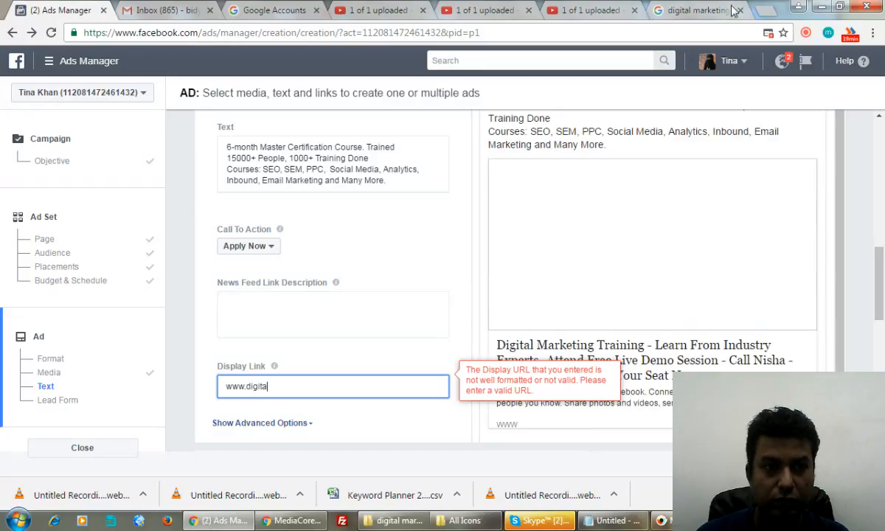
{"action": "key", "text": "BackSpace"}
{"action": "key", "text": "BackSpace"}
{"action": "key", "text": "BackSpace"}
{"action": "key", "text": "BackSpace"}
{"action": "key", "text": "BackSpace"}
{"action": "key", "text": "BackSpace"}
{"action": "key", "text": "BackSpace"}
{"action": "key", "text": "BackSpace"}
{"action": "key", "text": "BackSpace"}
{"action": "key", "text": "BackSpace"}
{"action": "left_click", "coordinate": [768, 16]}
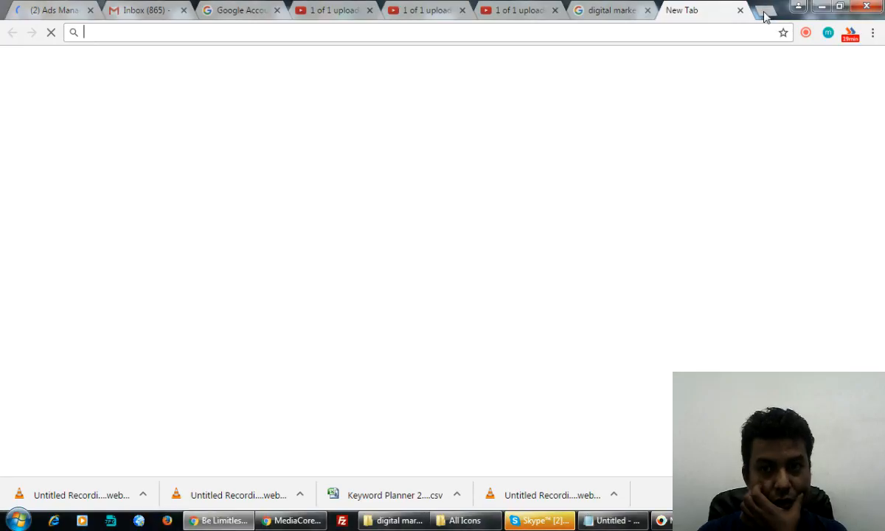
Step: Load competeinfotechacademy.com in the new tab, copy its address, and return to Ads Manager
{"action": "type", "text": "competeinfotechacademy.com"}
{"action": "key", "text": "Return"}
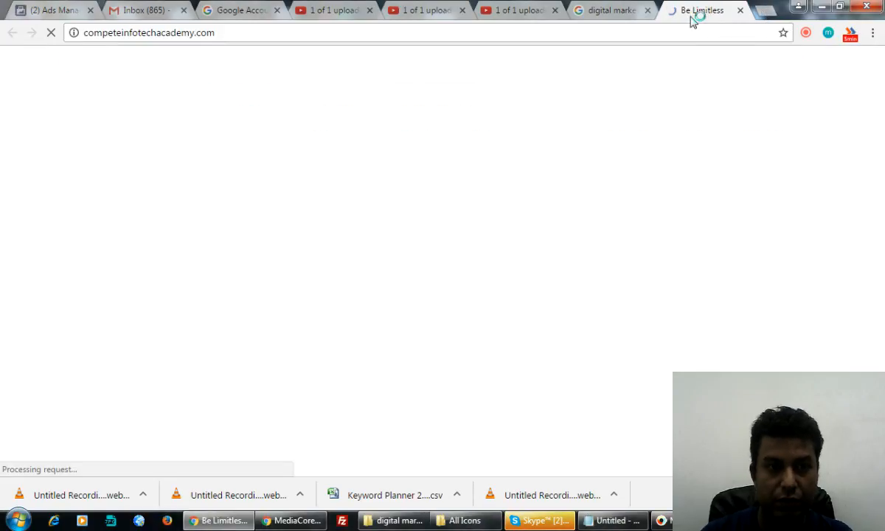
{"action": "left_click", "coordinate": [178, 35]}
{"action": "key", "text": "ctrl+c"}
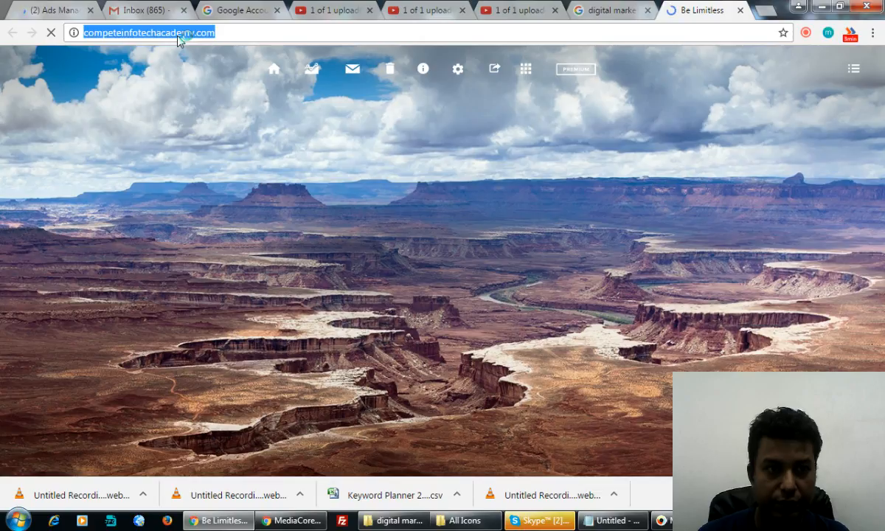
{"action": "key", "text": "ctrl+1"}
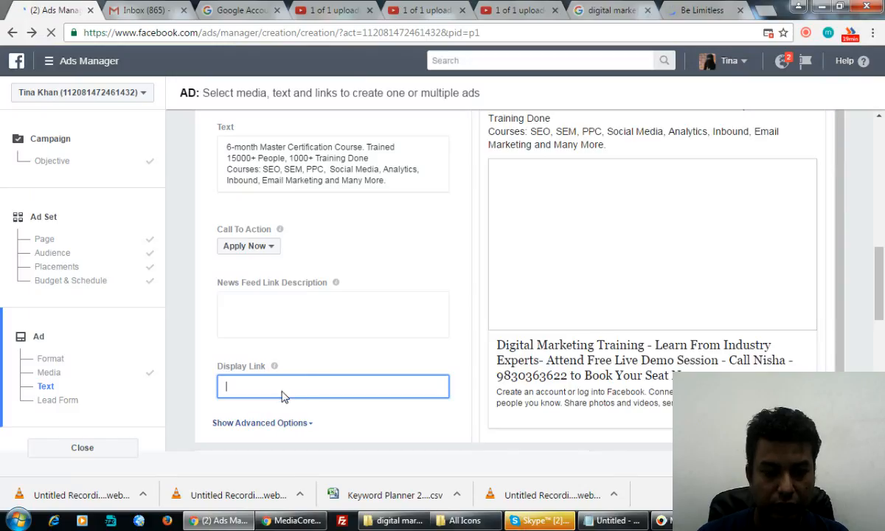
{"action": "key", "text": "ctrl+v"}
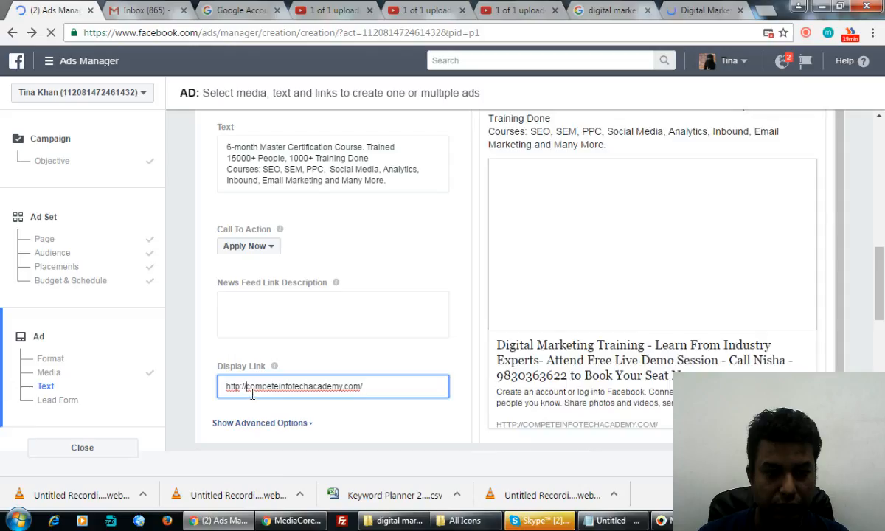
{"action": "left_click", "coordinate": [245, 387]}
{"action": "type", "text": "www."}
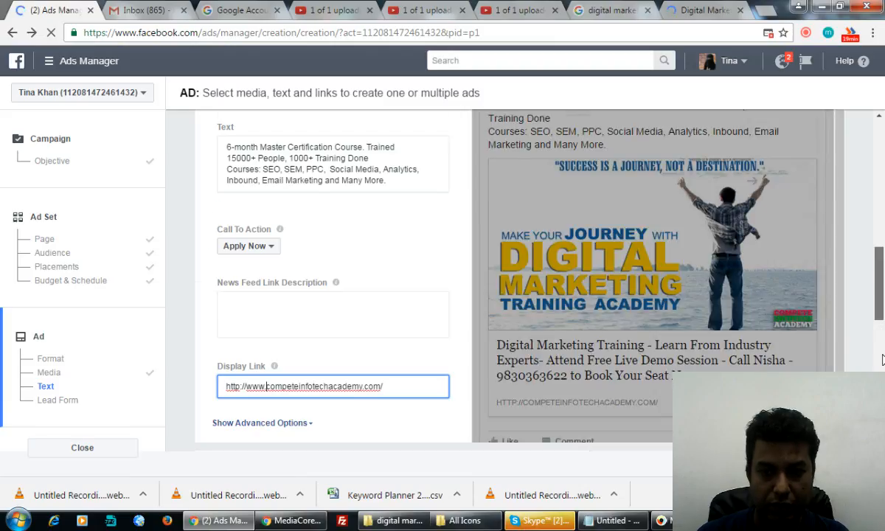
{"action": "scroll", "coordinate": [881, 359], "scroll_direction": "down", "scroll_amount": 3}
{"action": "scroll", "coordinate": [267, 171], "scroll_direction": "down", "scroll_amount": 2}
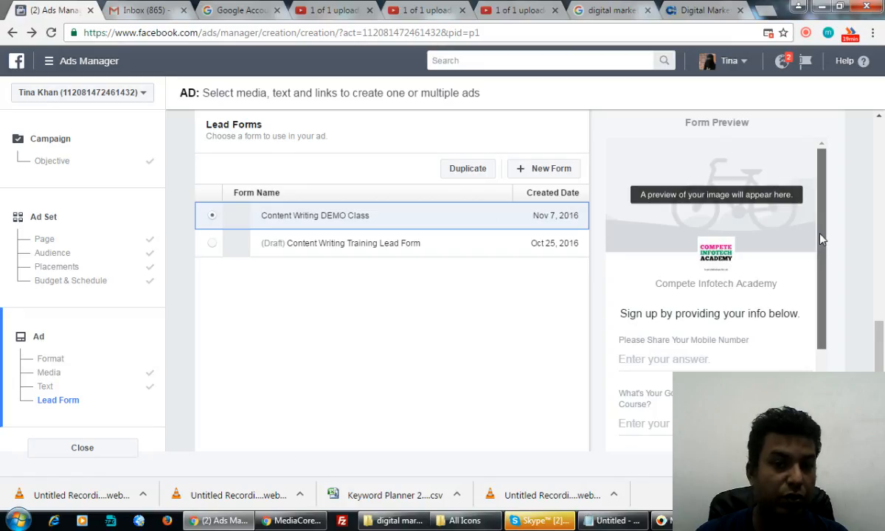
Step: Scroll the form preview and start a New Form in the Lead Forms section
{"action": "left_click_drag", "start_coordinate": [822, 238], "coordinate": [824, 298]}
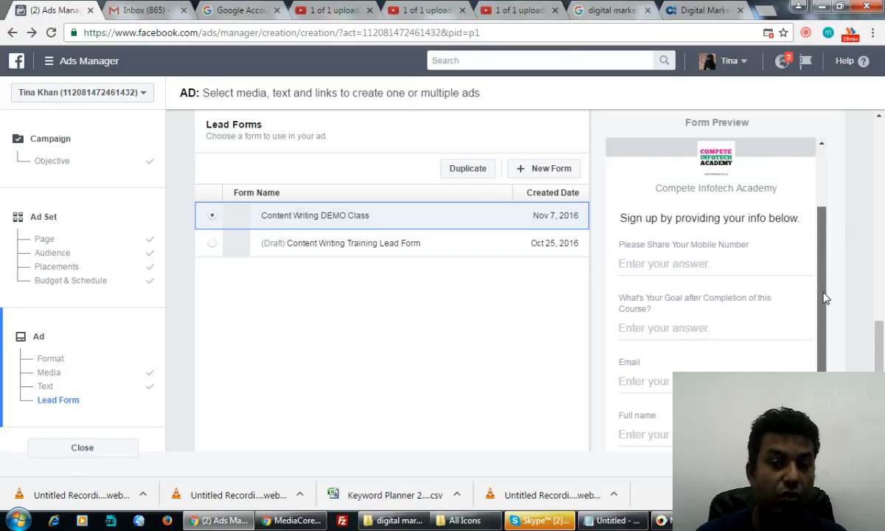
{"action": "left_click_drag", "start_coordinate": [825, 298], "coordinate": [825, 262]}
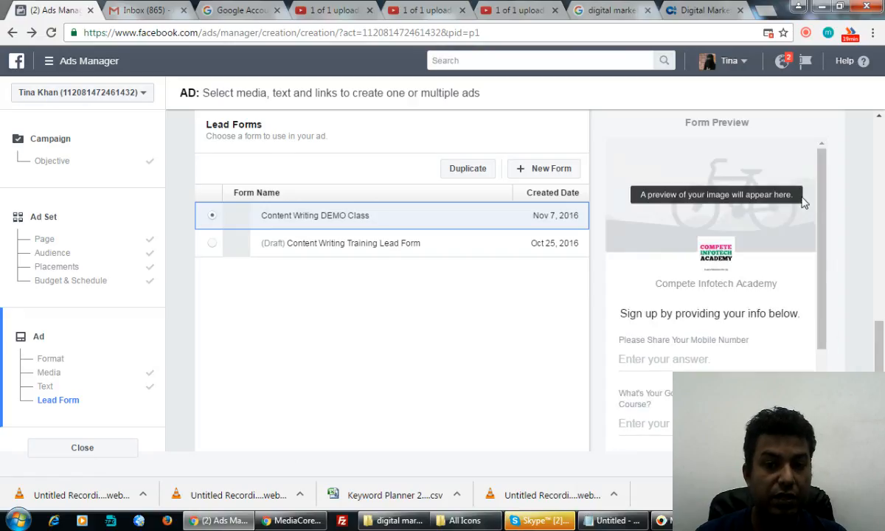
{"action": "left_click", "coordinate": [538, 171]}
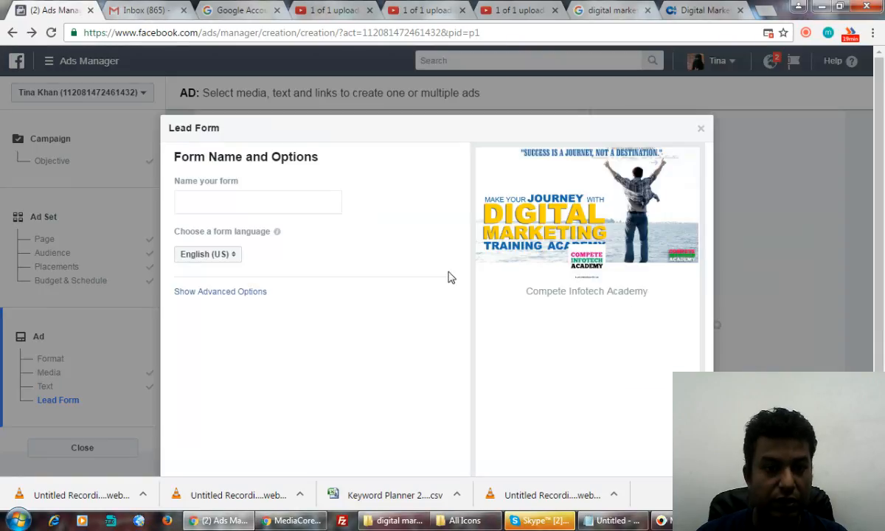
Step: Name the form 'Digital Marketing Lead Form', show advanced options, and skip the context card
{"action": "left_click", "coordinate": [199, 203]}
{"action": "type", "text": "Di"}
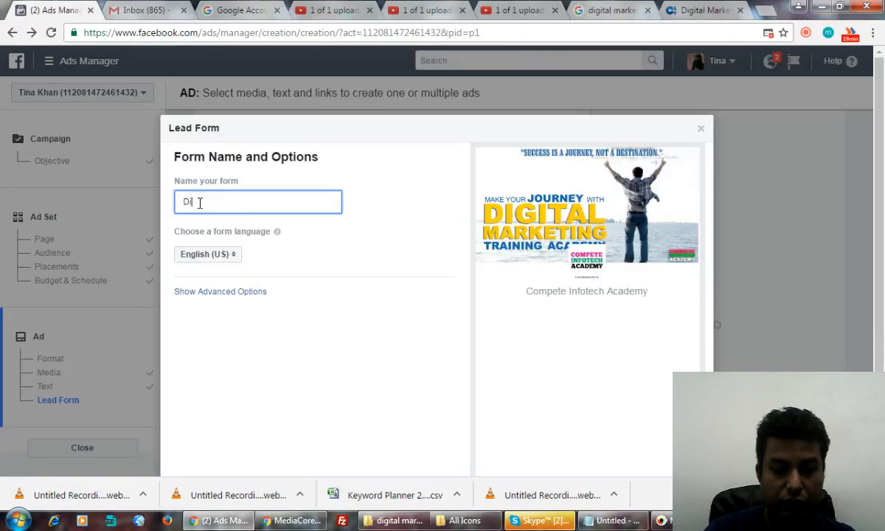
{"action": "type", "text": "gital Mark"}
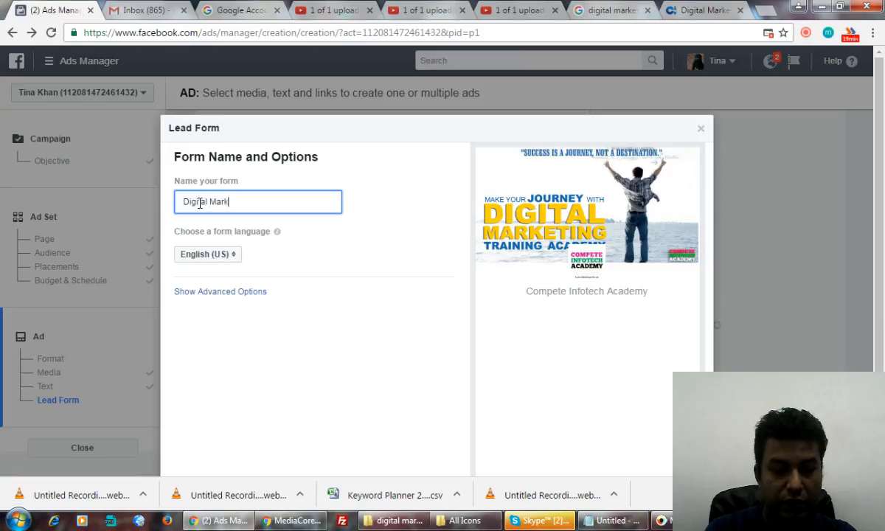
{"action": "type", "text": "eting Lea"}
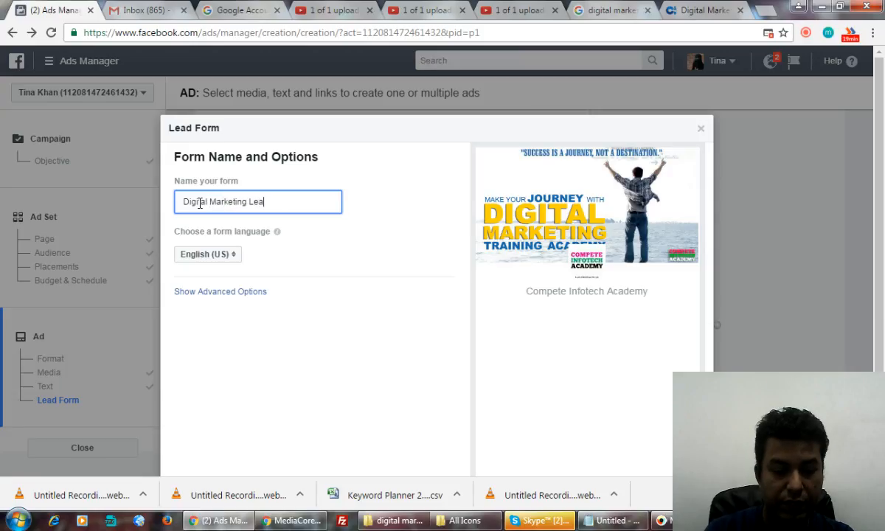
{"action": "type", "text": "d Form"}
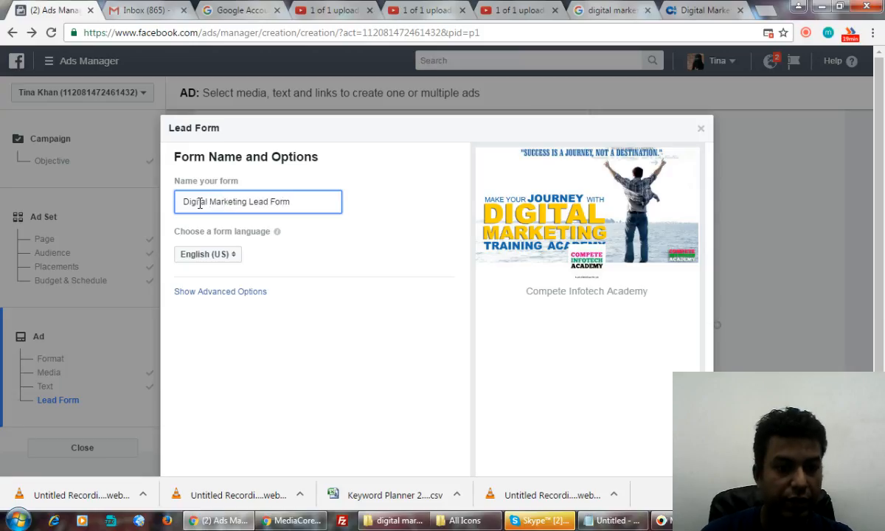
{"action": "left_click", "coordinate": [251, 292]}
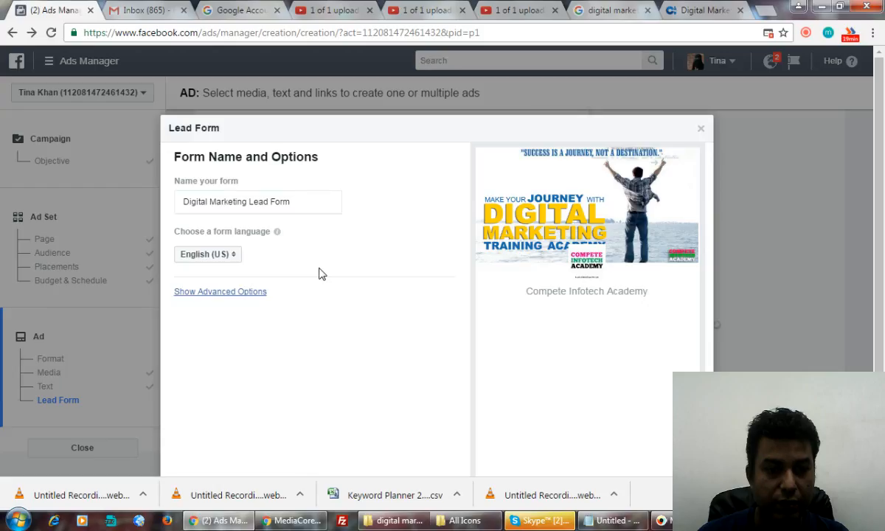
{"action": "left_click", "coordinate": [247, 293]}
{"action": "scroll", "coordinate": [353, 270], "scroll_direction": "down", "scroll_amount": 2}
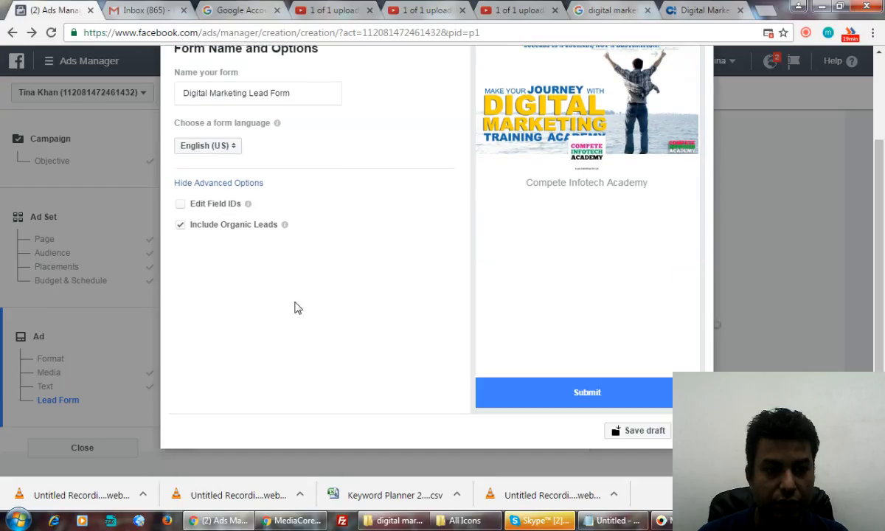
{"action": "left_click", "coordinate": [693, 430]}
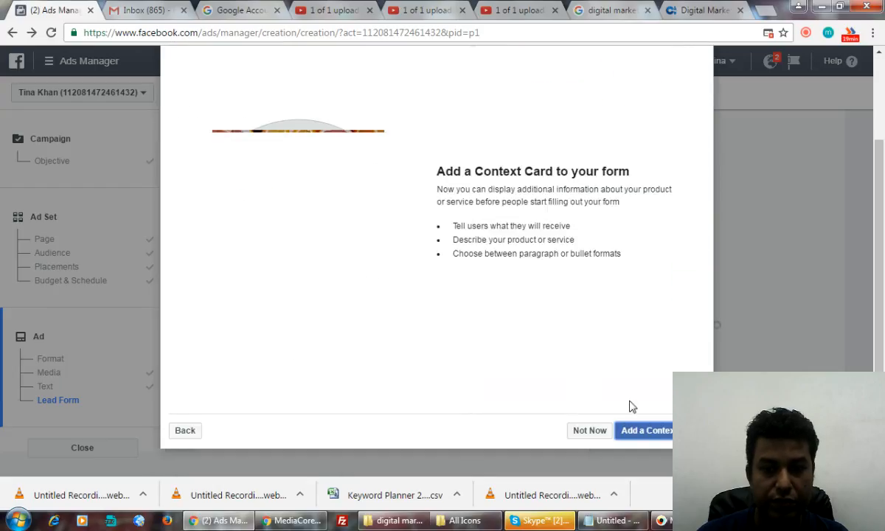
{"action": "left_click", "coordinate": [586, 430]}
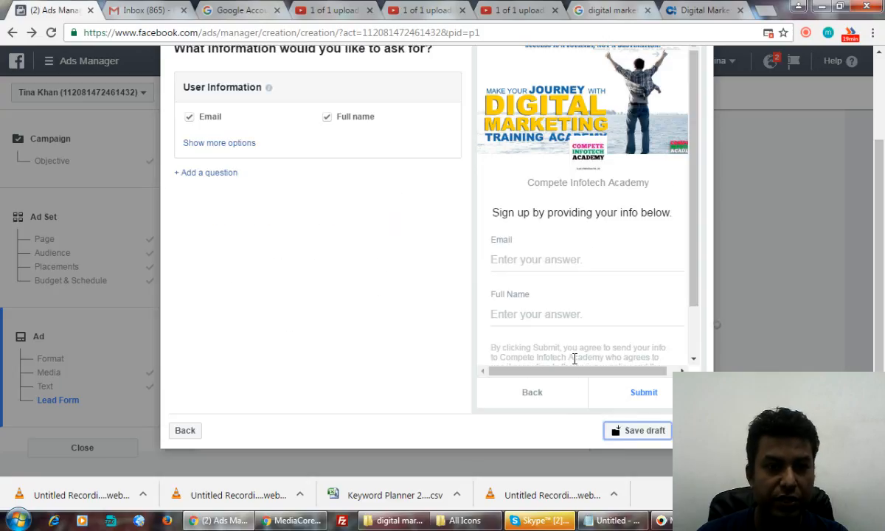
Step: Add Phone number and City questions to the lead form, leaving Work email unticked
{"action": "left_click", "coordinate": [226, 147]}
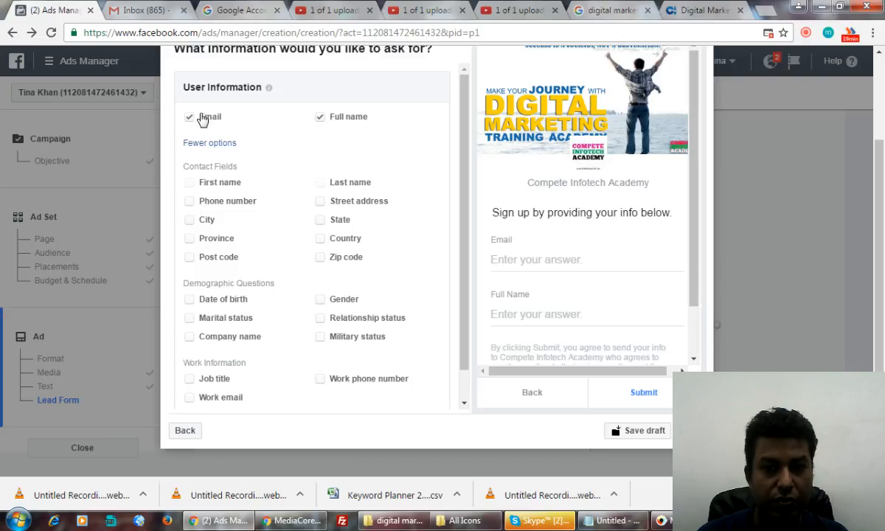
{"action": "left_click", "coordinate": [189, 201]}
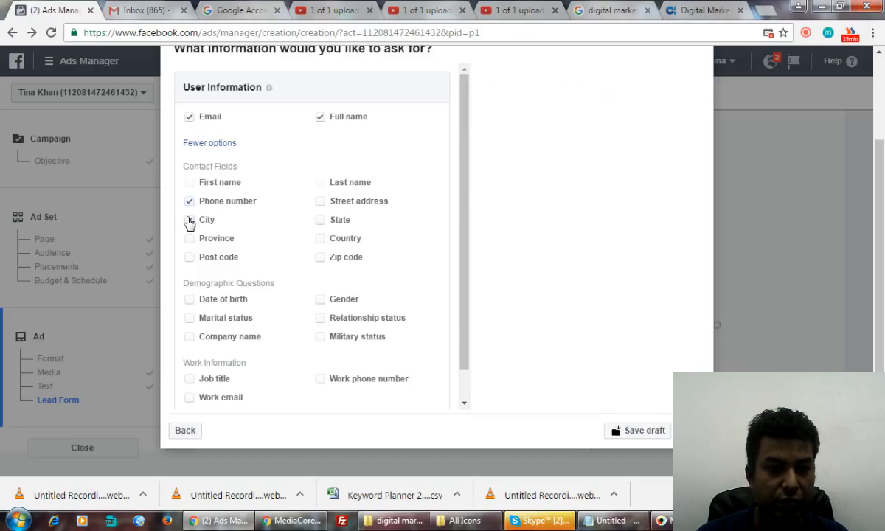
{"action": "left_click", "coordinate": [189, 220]}
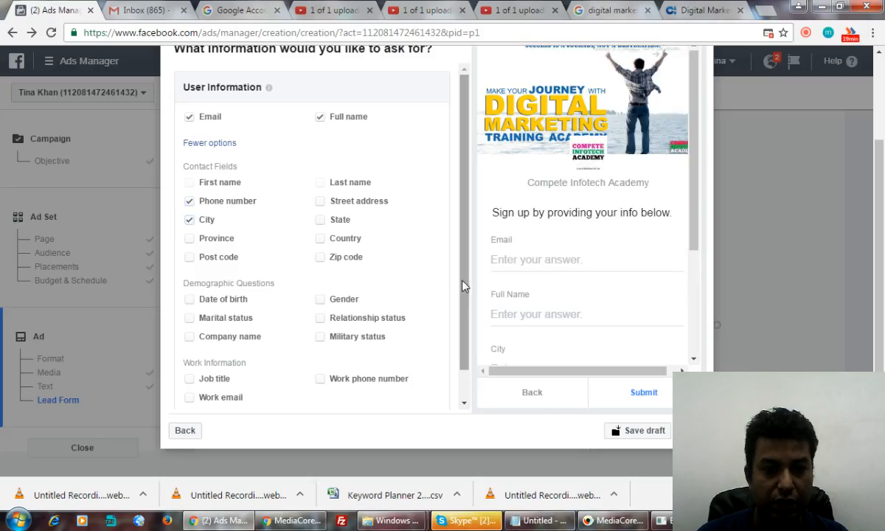
{"action": "left_click_drag", "start_coordinate": [463, 285], "coordinate": [466, 347]}
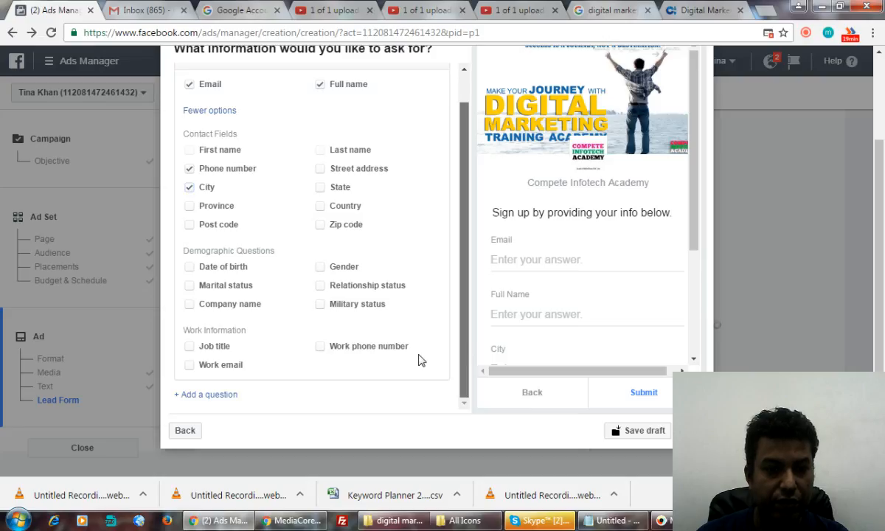
{"action": "left_click", "coordinate": [188, 367]}
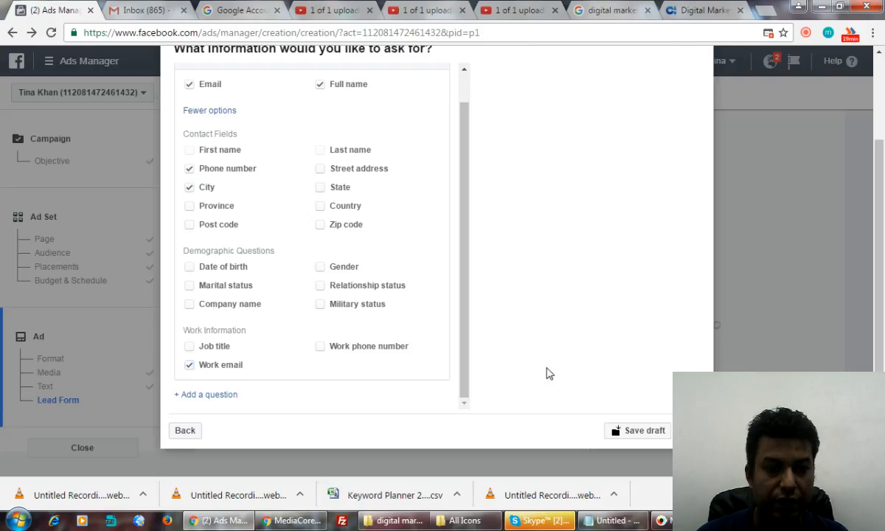
{"action": "left_click", "coordinate": [190, 366]}
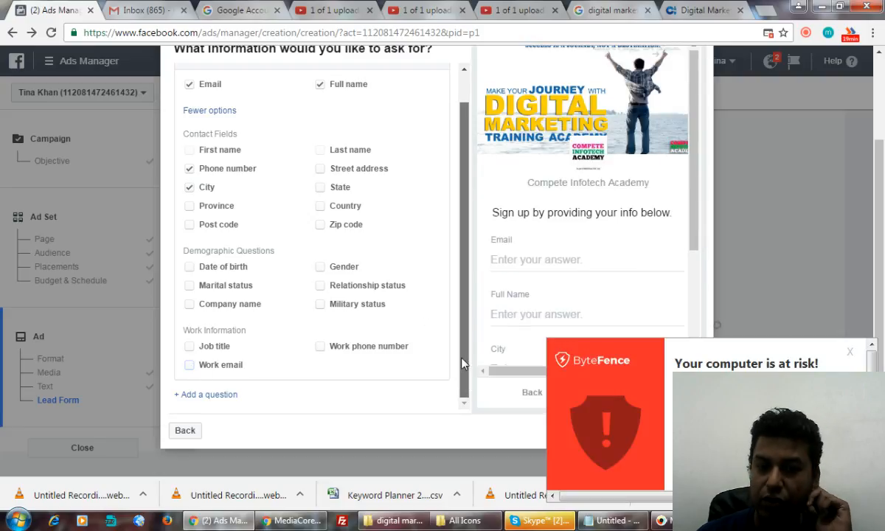
{"action": "left_click", "coordinate": [849, 352]}
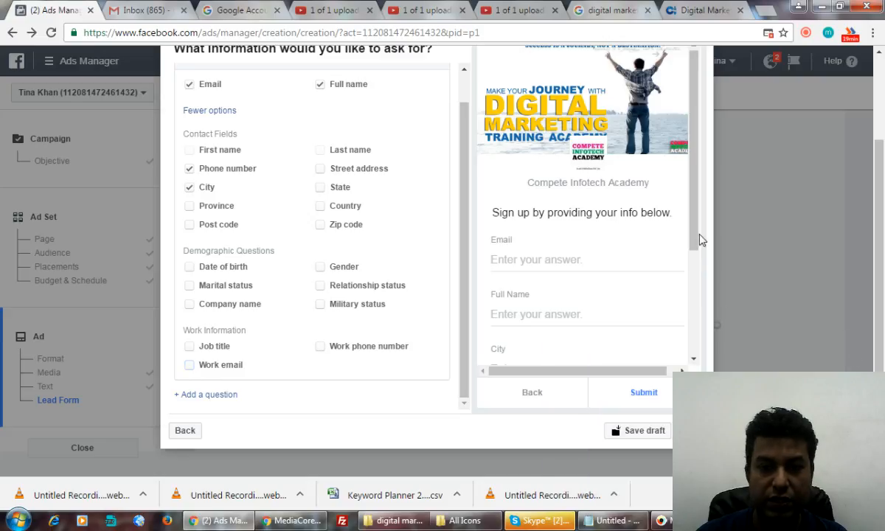
{"action": "left_click_drag", "start_coordinate": [694, 227], "coordinate": [702, 323]}
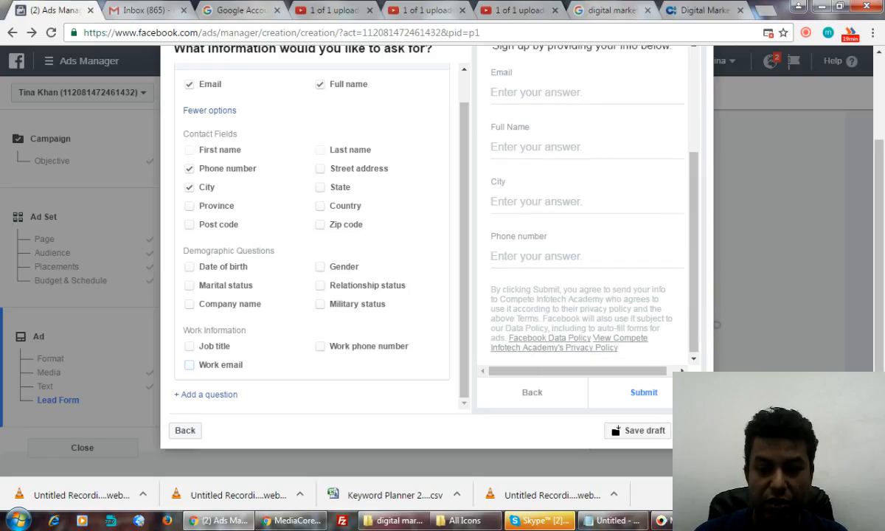
Step: Enter 'Privacy Policy' in the privacy policy Link Text field
{"action": "scroll", "coordinate": [310, 236], "scroll_direction": "down", "scroll_amount": 5}
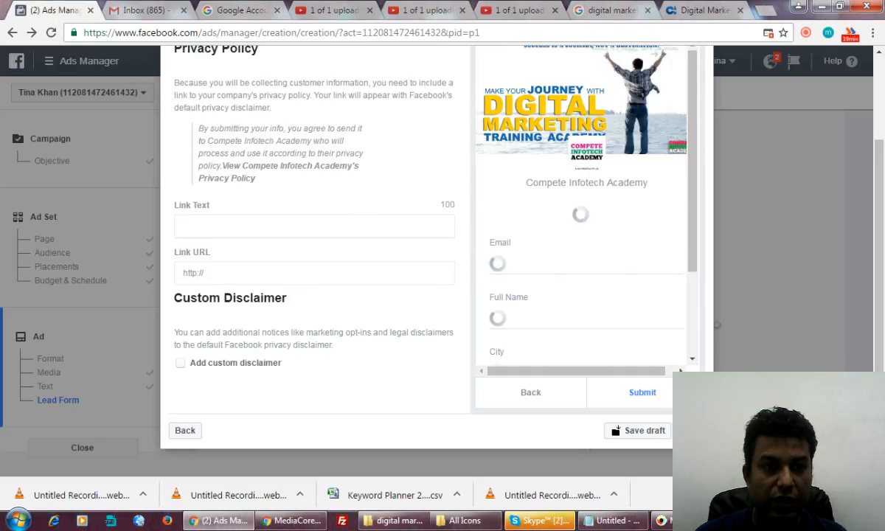
{"action": "left_click", "coordinate": [316, 230]}
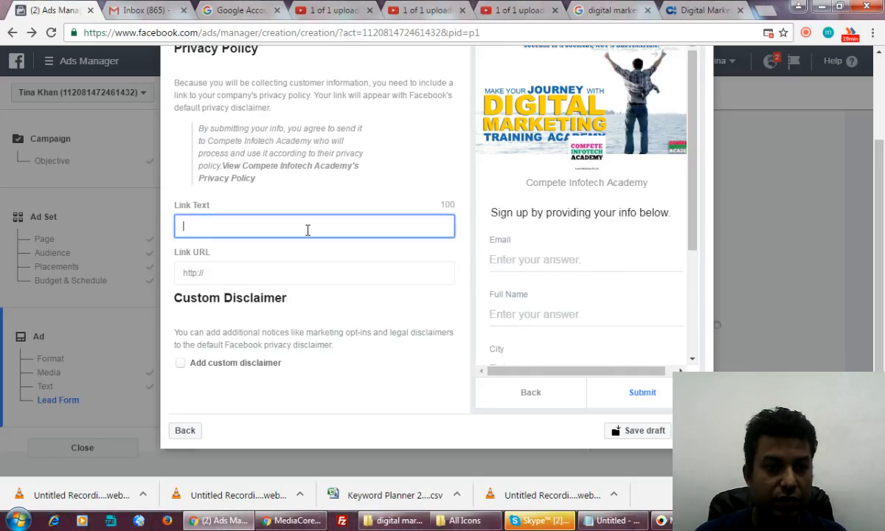
{"action": "type", "text": "Pro"}
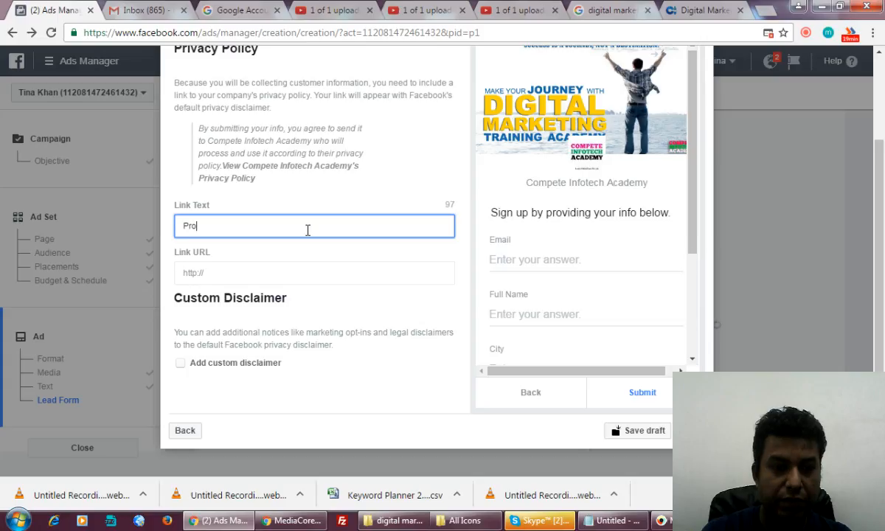
{"action": "key", "text": "BackSpace"}
{"action": "type", "text": "ivacy Plicy"}
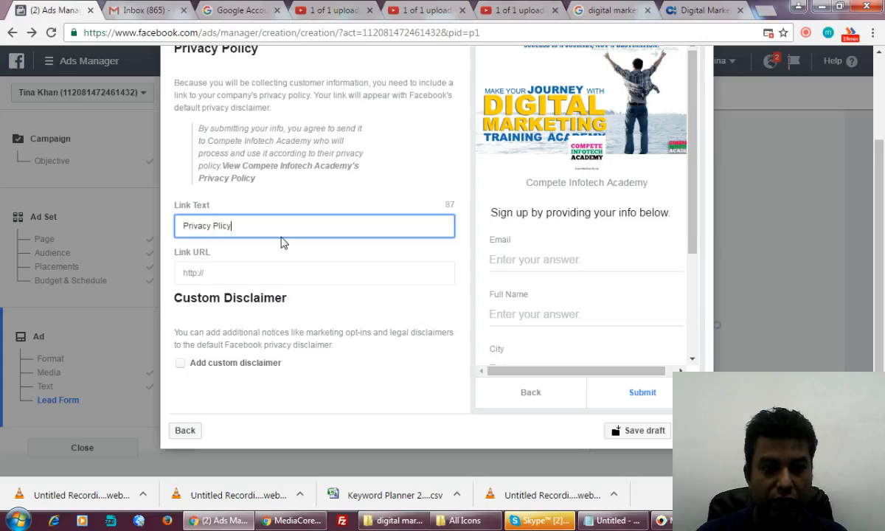
{"action": "key", "text": "BackSpace"}
{"action": "key", "text": "BackSpace"}
{"action": "key", "text": "BackSpace"}
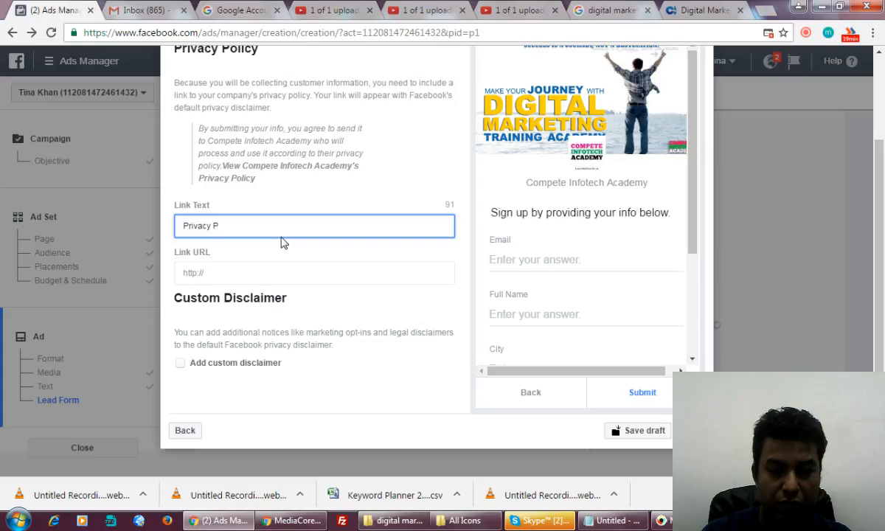
{"action": "type", "text": "olicy"}
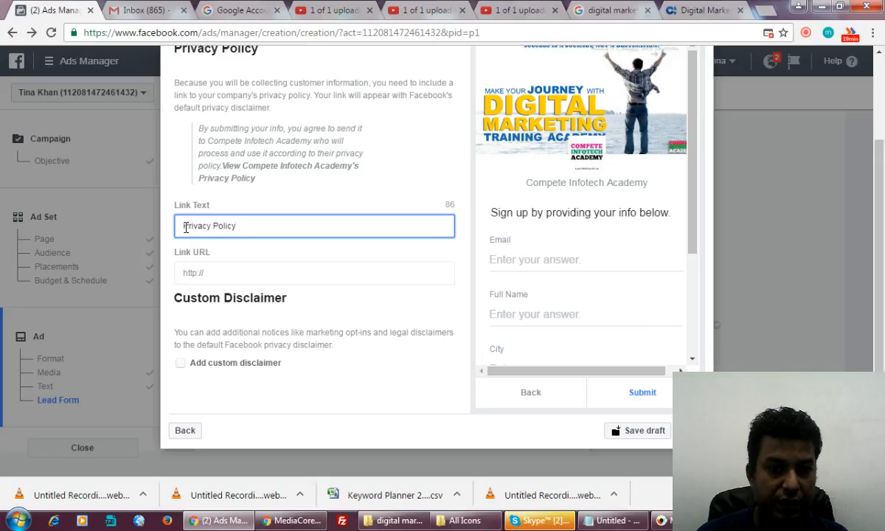
Step: Replace it with the consent sentence about Compete Infotech Academy contacting you, correcting 'agrre' to 'agree'
{"action": "left_click_drag", "start_coordinate": [185, 228], "coordinate": [243, 225]}
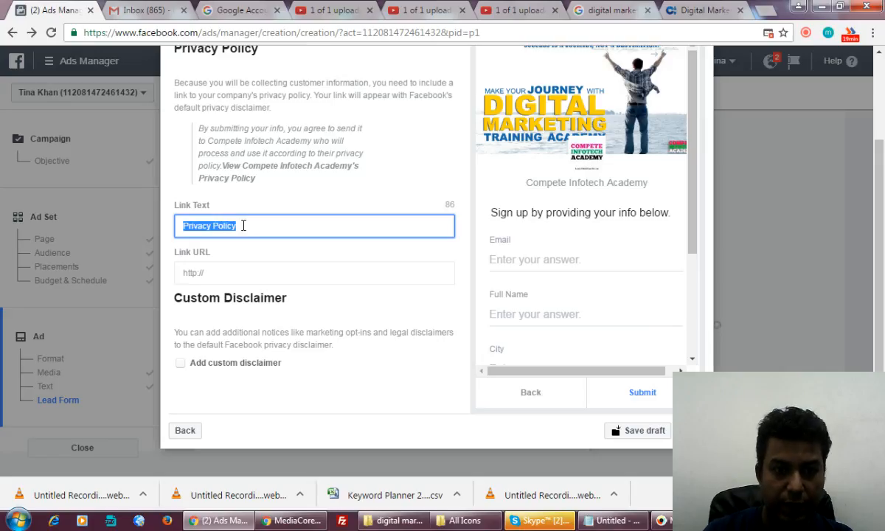
{"action": "type", "text": "By Submitting this"}
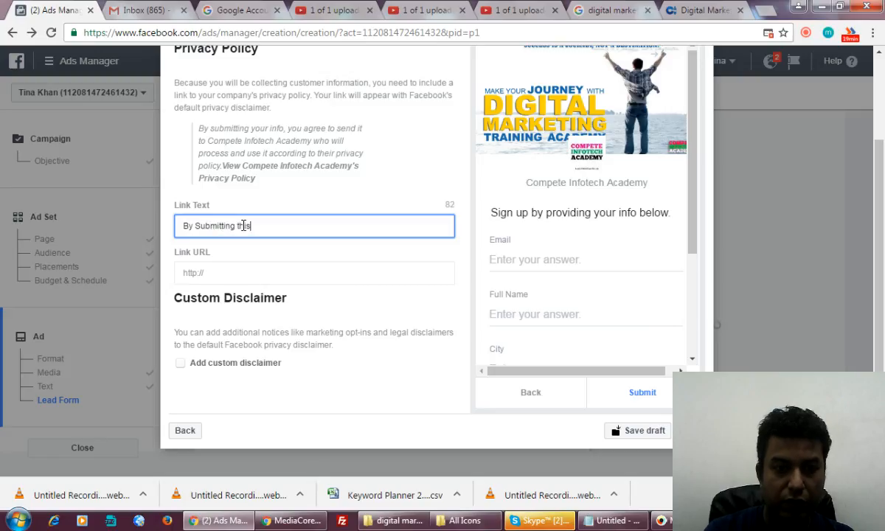
{"action": "type", "text": " info yo"}
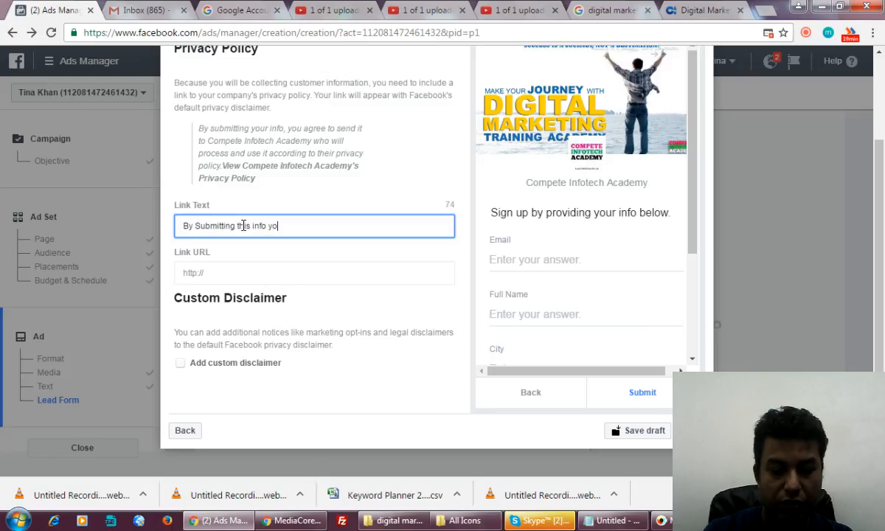
{"action": "type", "text": "u are a"}
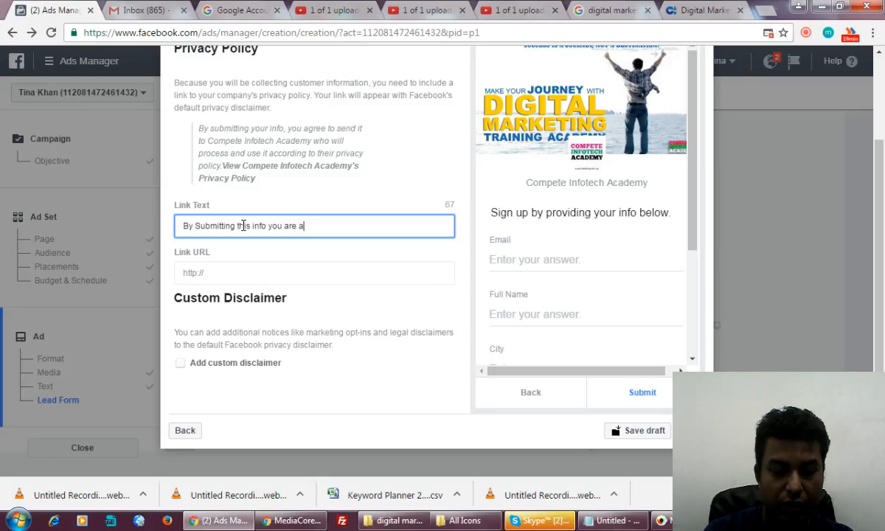
{"action": "type", "text": "grre t"}
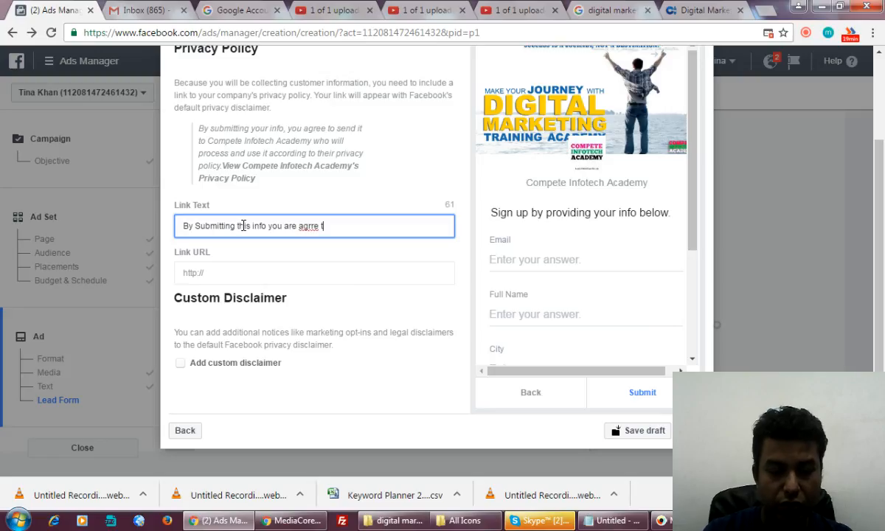
{"action": "type", "text": "o send"}
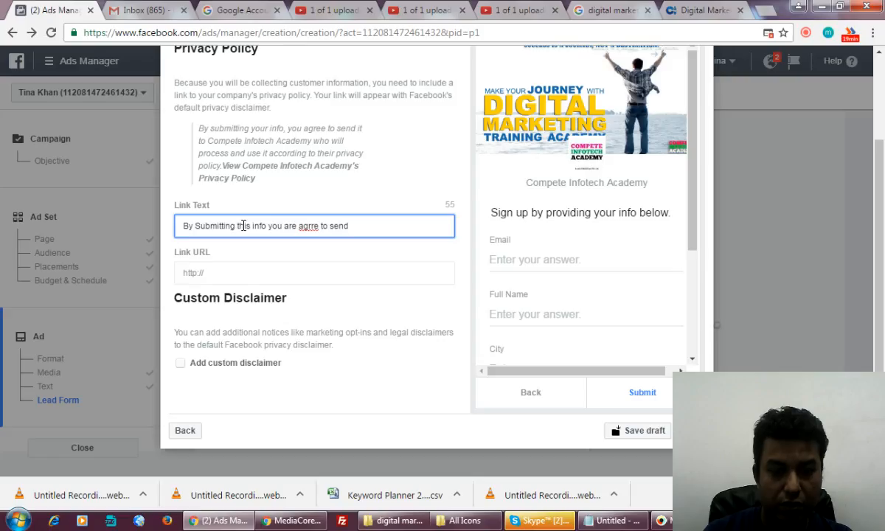
{"action": "type", "text": " it Compete"}
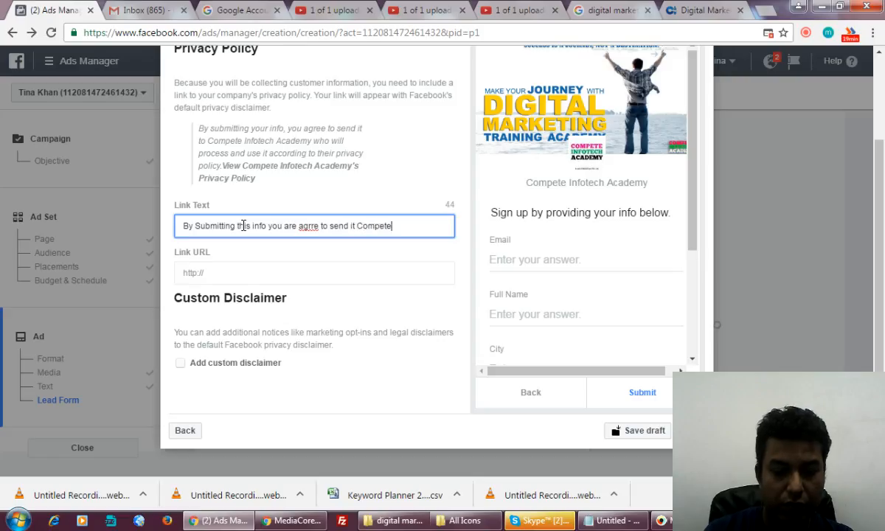
{"action": "type", "text": " Infotech Academy"}
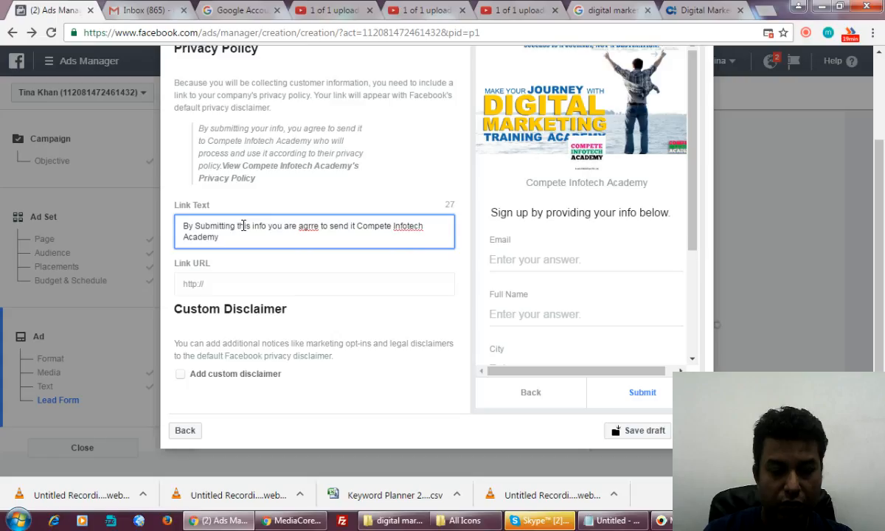
{"action": "type", "text": " to conta"}
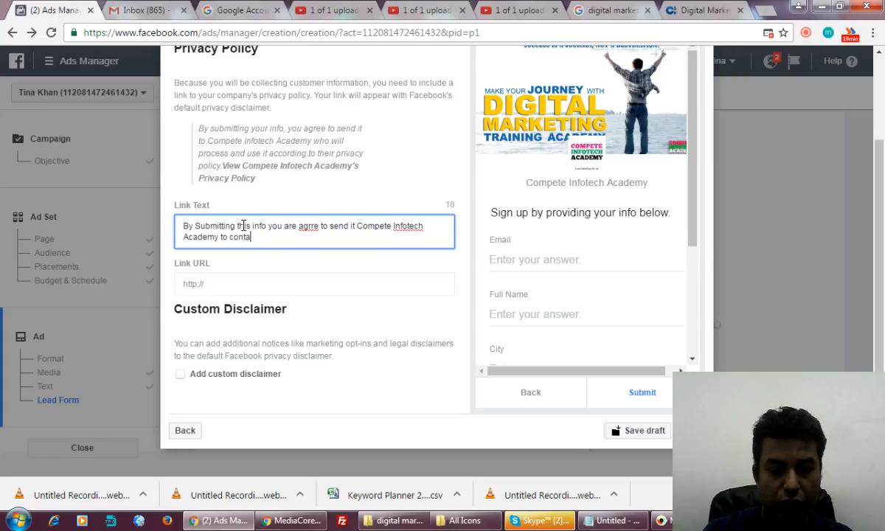
{"action": "type", "text": "ct with your"}
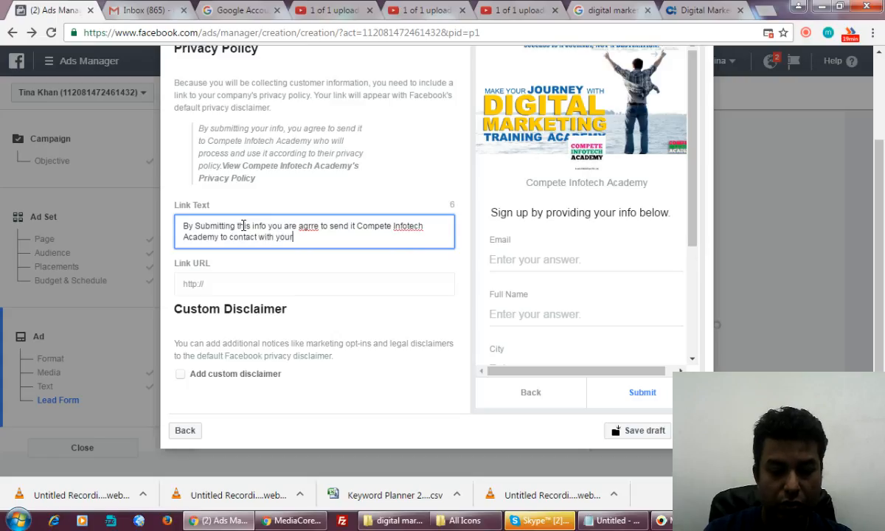
{"action": "type", "text": " throu"}
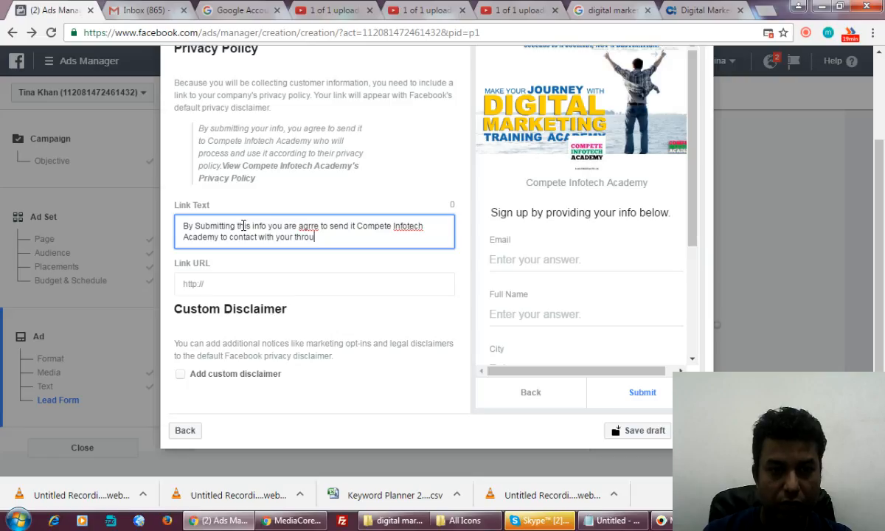
{"action": "key", "text": "BackSpace"}
{"action": "key", "text": "BackSpace"}
{"action": "key", "text": "BackSpace"}
{"action": "key", "text": "BackSpace"}
{"action": "key", "text": "BackSpace"}
{"action": "key", "text": "BackSpace"}
{"action": "key", "text": "BackSpace"}
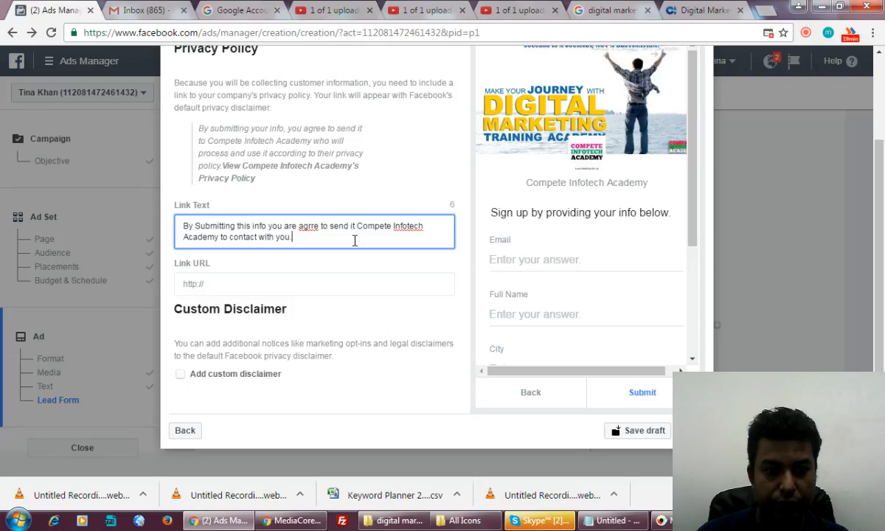
{"action": "left_click", "coordinate": [313, 225]}
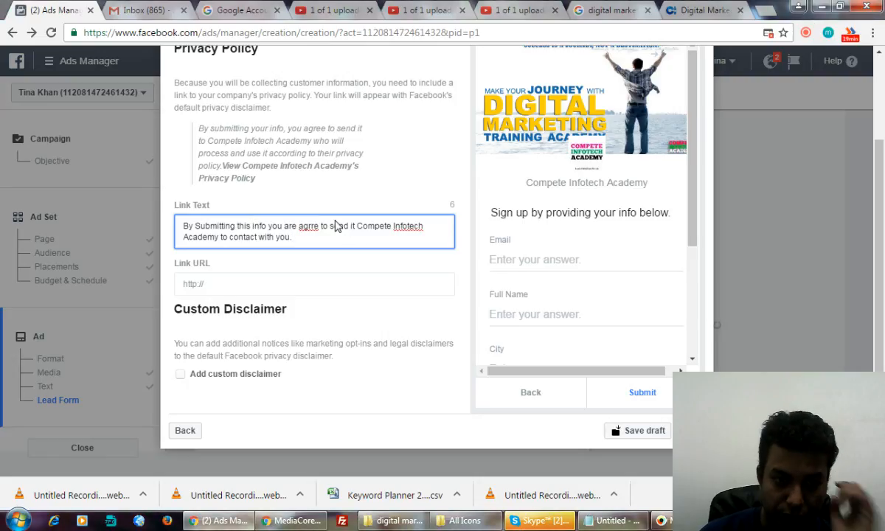
{"action": "key", "text": "BackSpace"}
{"action": "type", "text": "e"}
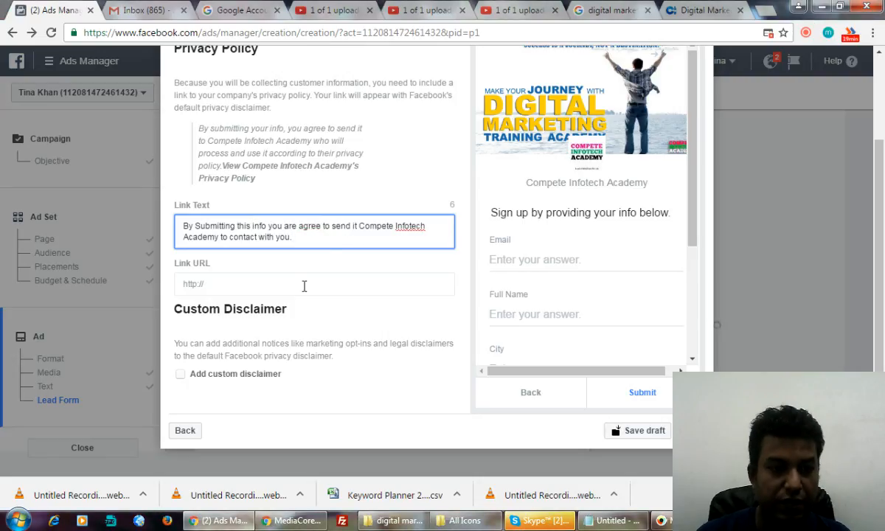
Step: Load the academy website's /blog page and scroll through its articles
{"action": "left_click", "coordinate": [700, 9]}
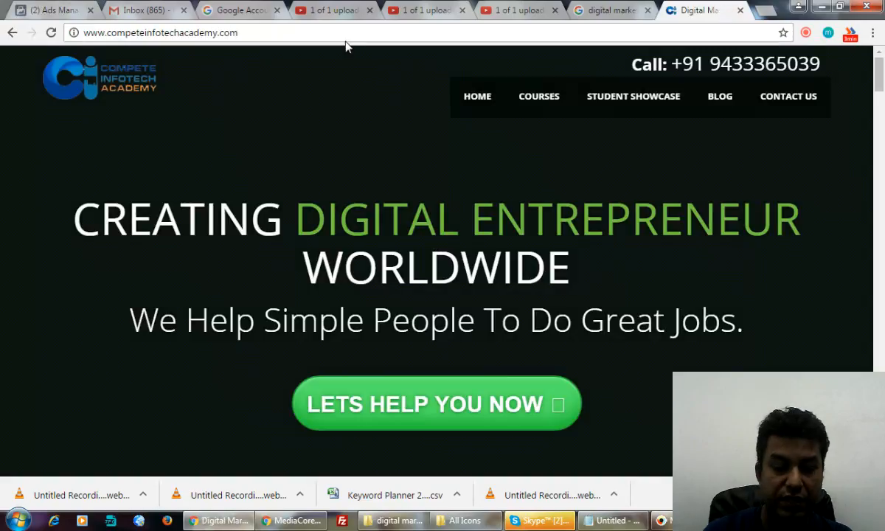
{"action": "type", "text": "/blog"}
{"action": "key", "text": "Return"}
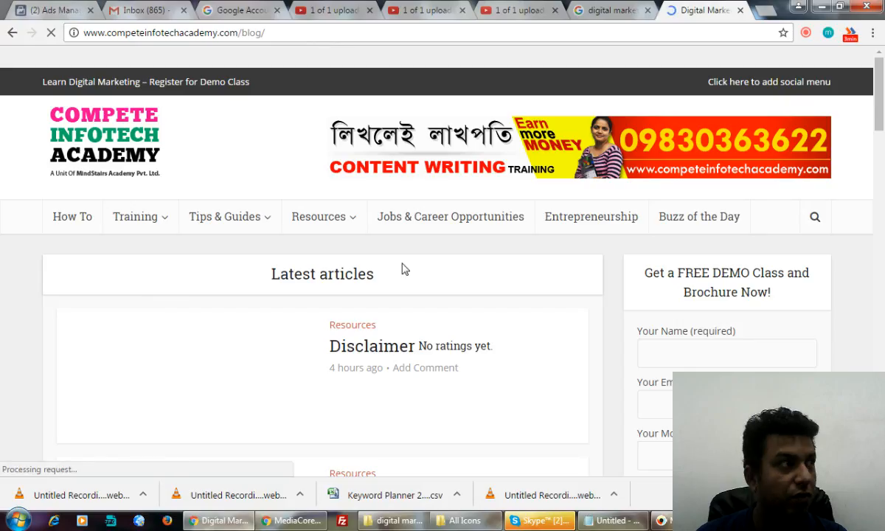
{"action": "scroll", "coordinate": [372, 297], "scroll_direction": "down", "scroll_amount": 2}
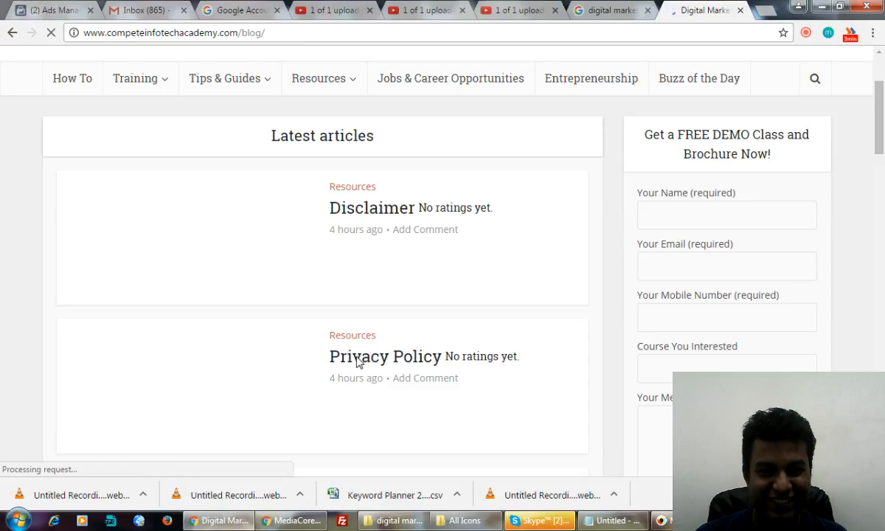
{"action": "scroll", "coordinate": [357, 362], "scroll_direction": "down", "scroll_amount": 3}
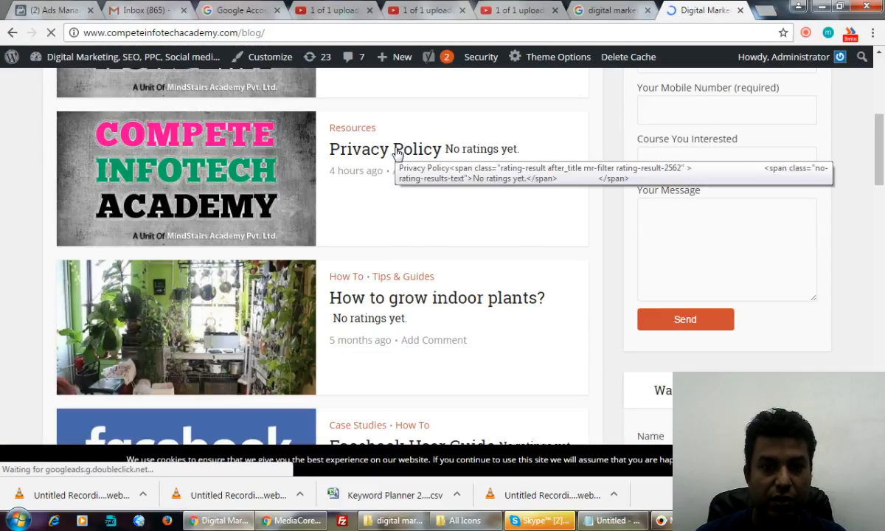
Step: Open the Privacy Policy and Disclaimer articles in new tabs
{"action": "right_click", "coordinate": [396, 153]}
{"action": "left_click", "coordinate": [435, 162]}
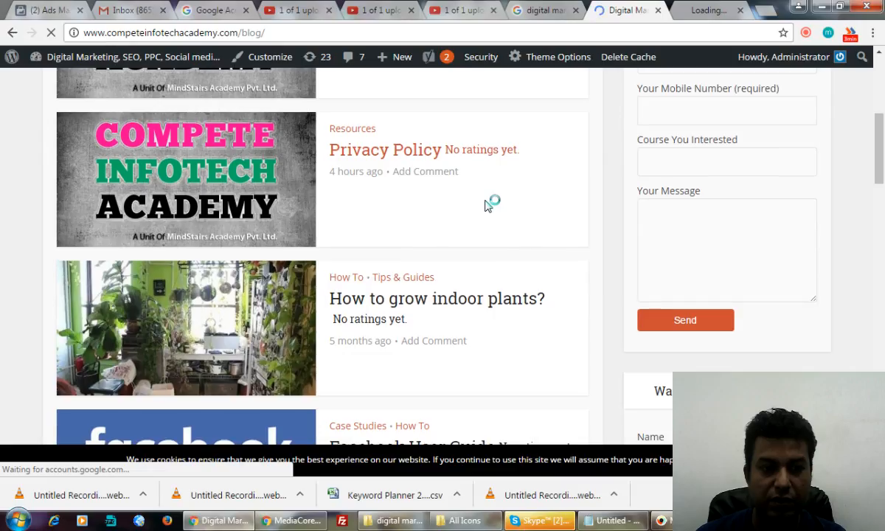
{"action": "scroll", "coordinate": [472, 190], "scroll_direction": "up", "scroll_amount": 1}
{"action": "scroll", "coordinate": [472, 190], "scroll_direction": "up", "scroll_amount": 3}
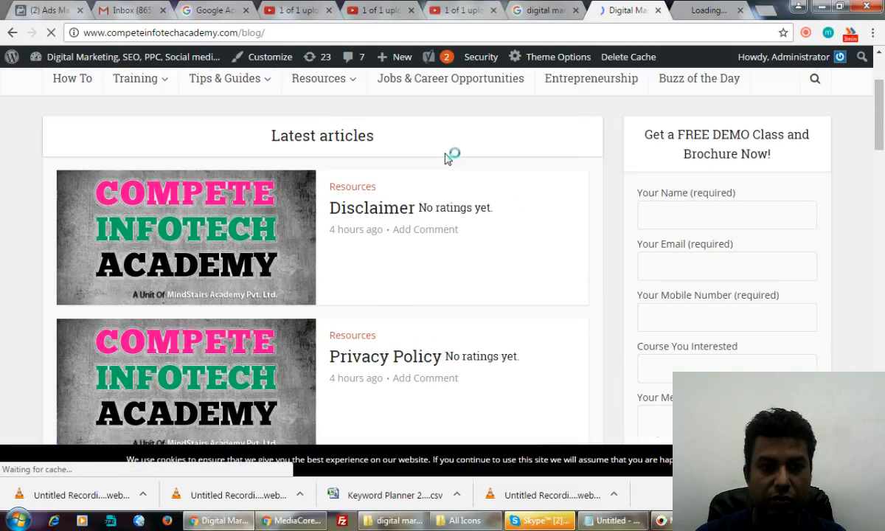
{"action": "right_click", "coordinate": [361, 212]}
{"action": "left_click", "coordinate": [404, 219]}
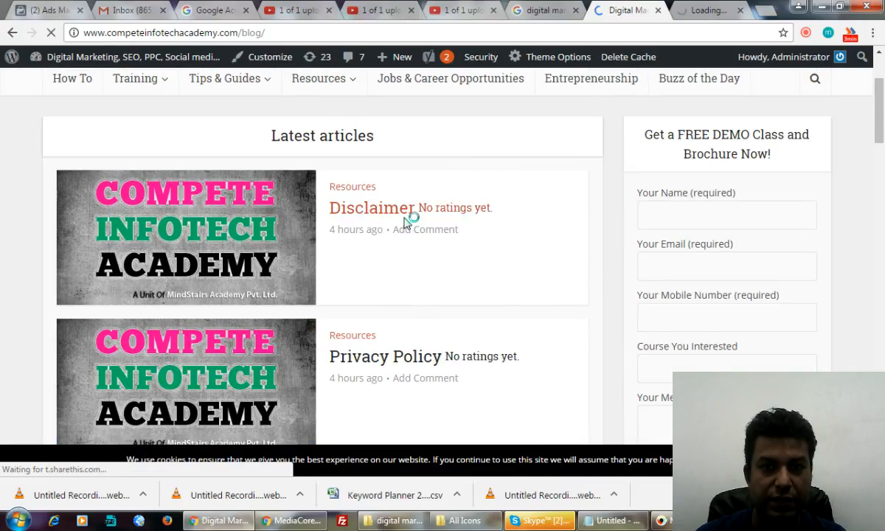
Step: Copy the privacy policy page's address and return to the Ads Manager lead form
{"action": "left_click", "coordinate": [640, 14]}
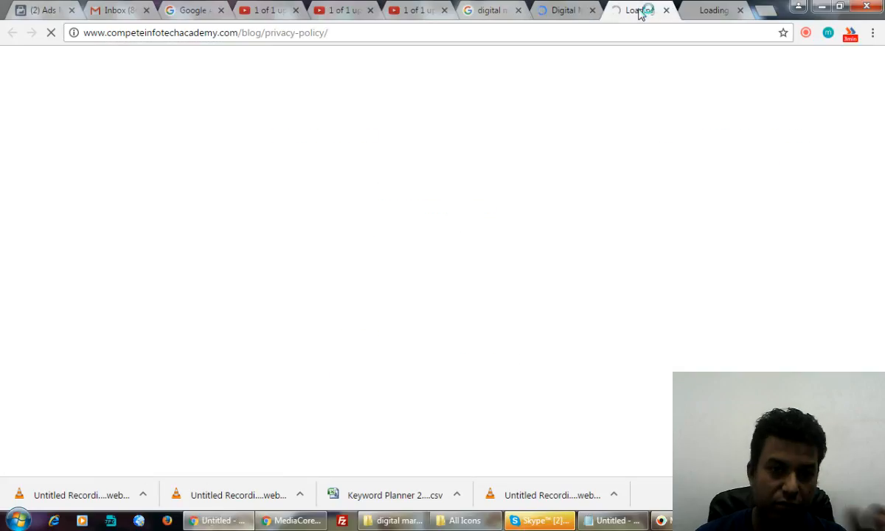
{"action": "left_click", "coordinate": [329, 33]}
{"action": "key", "text": "ctrl+c"}
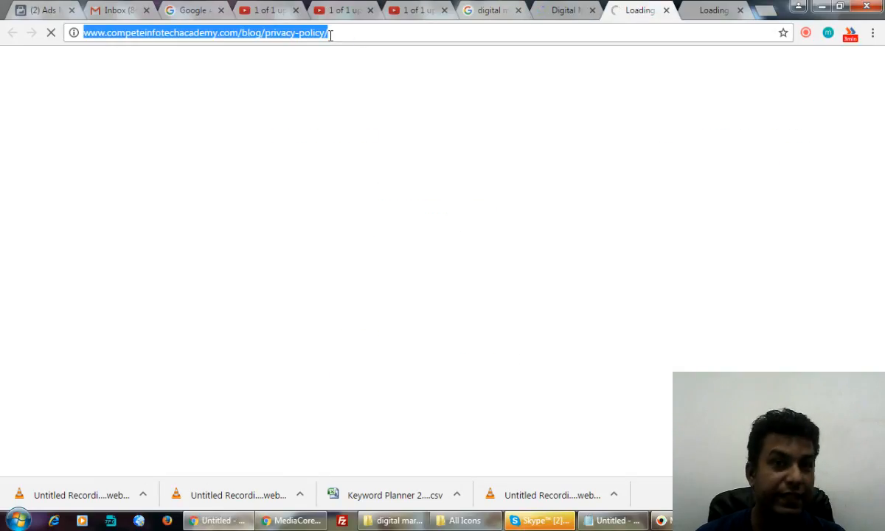
{"action": "left_click", "coordinate": [39, 5]}
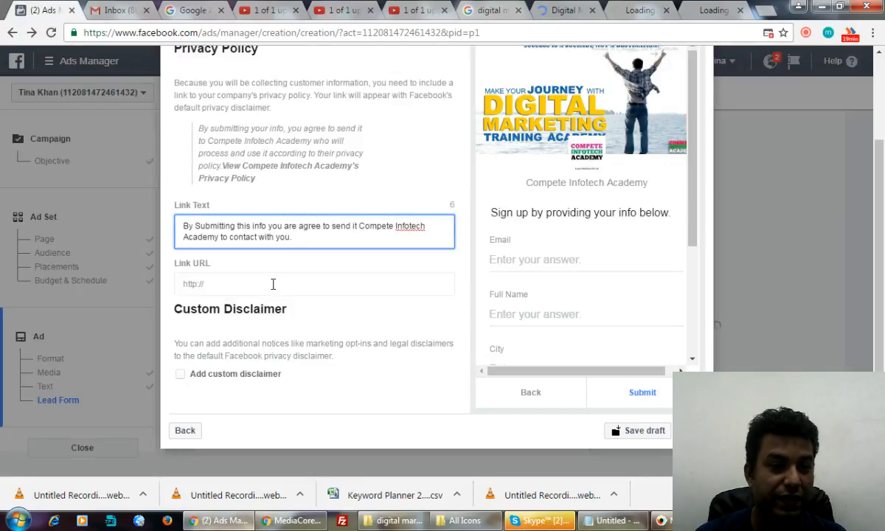
Step: Paste the privacy-policy page address as the Link URL and advance to the website-link step
{"action": "left_click", "coordinate": [249, 285]}
{"action": "key", "text": "ctrl+v"}
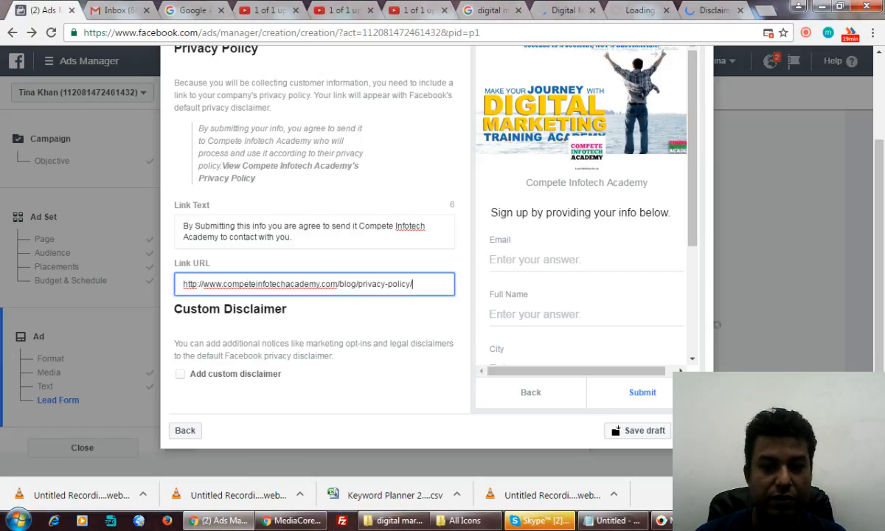
{"action": "left_click", "coordinate": [690, 430]}
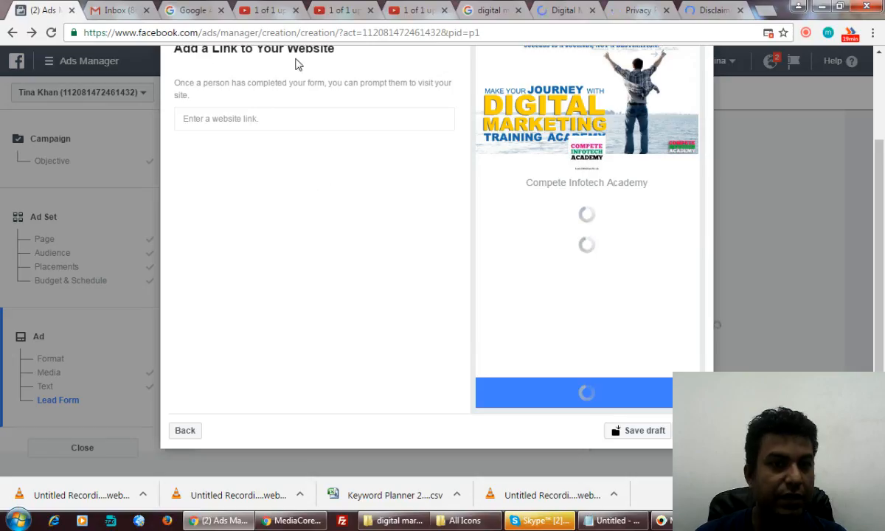
{"action": "left_click", "coordinate": [559, 7]}
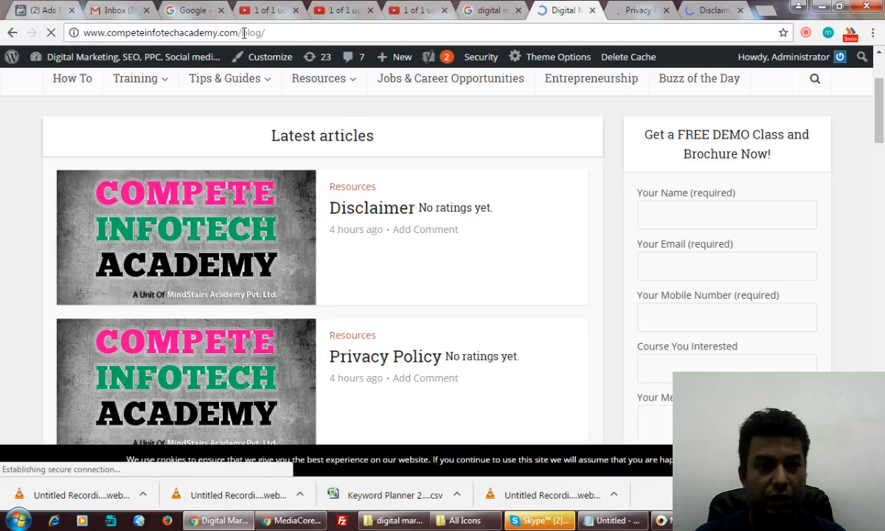
Step: Open digital-marketing-course-details.html on the academy site, then go back to Ads Manager
{"action": "left_click", "coordinate": [244, 33]}
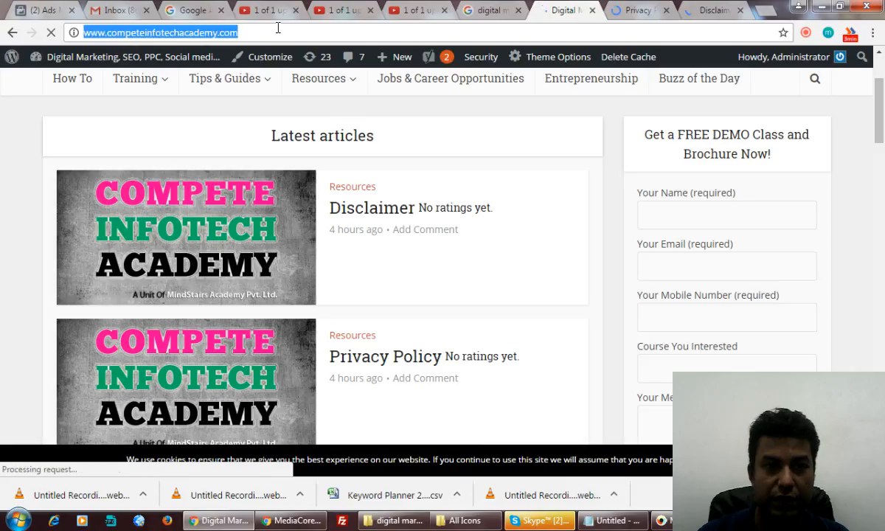
{"action": "left_click", "coordinate": [278, 32]}
{"action": "type", "text": "/di"}
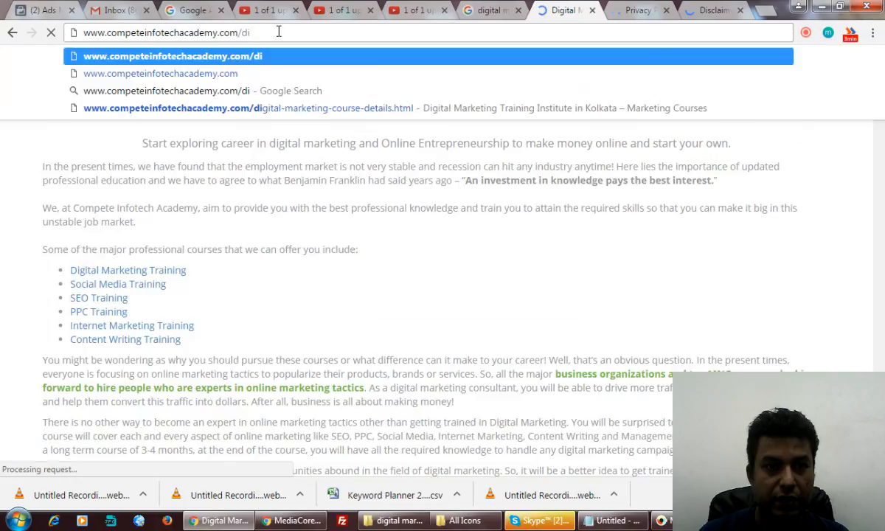
{"action": "left_click", "coordinate": [304, 109]}
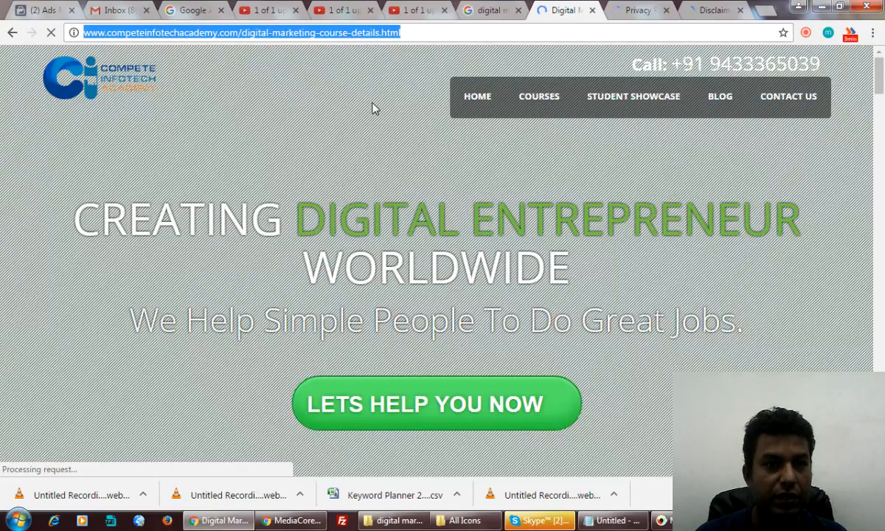
{"action": "key", "text": "ctrl+1"}
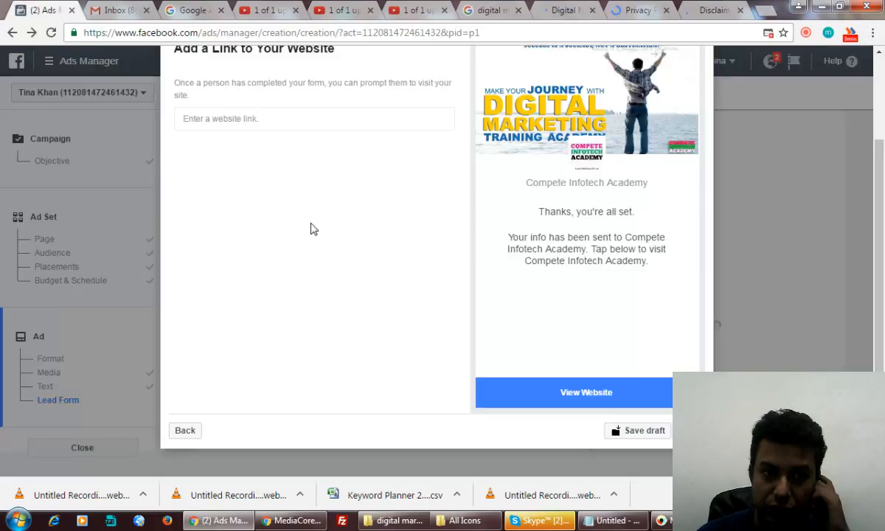
{"action": "left_click", "coordinate": [228, 118]}
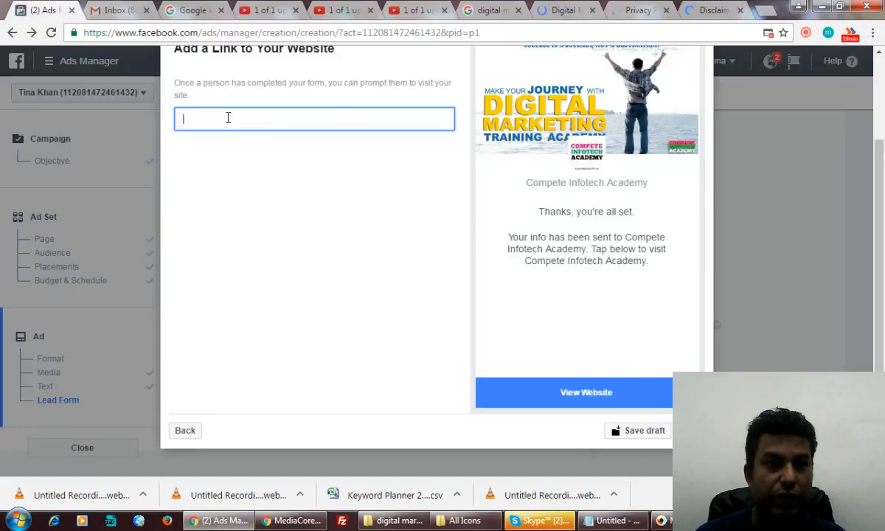
{"action": "type", "text": "http://www.competeinfotechacademy.com/"}
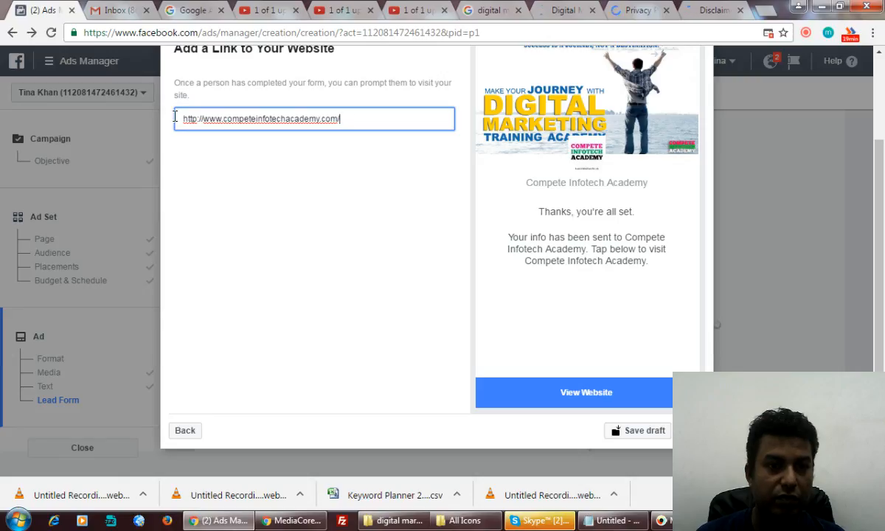
{"action": "left_click_drag", "start_coordinate": [341, 118], "coordinate": [175, 117]}
{"action": "left_click", "coordinate": [275, 118]}
{"action": "left_click", "coordinate": [562, 11]}
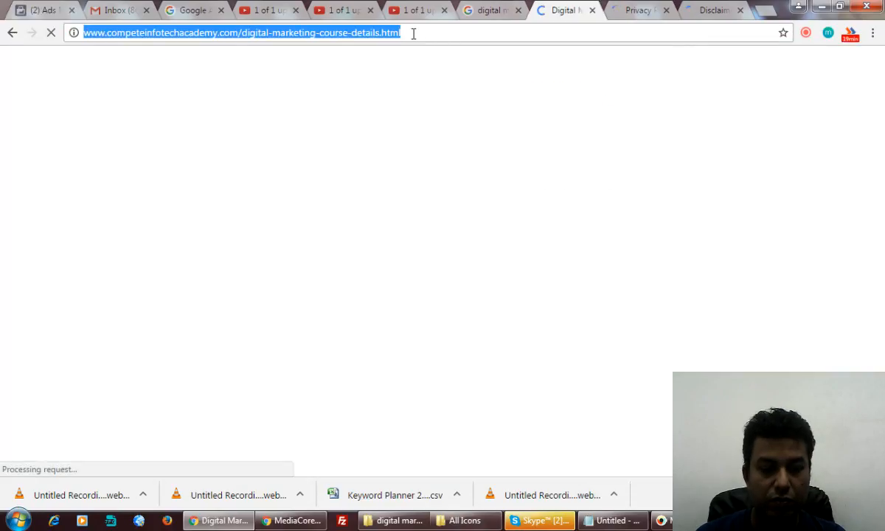
{"action": "key", "text": "ctrl+1"}
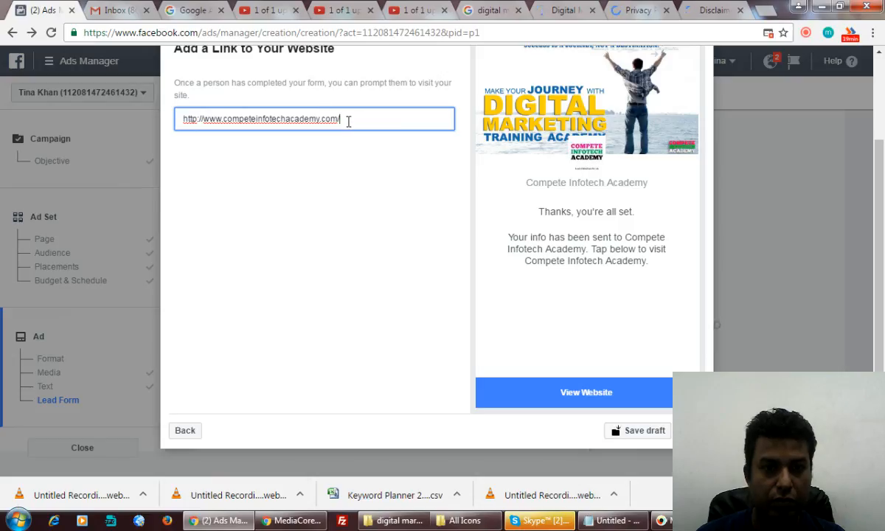
{"action": "left_click_drag", "start_coordinate": [348, 122], "coordinate": [172, 119]}
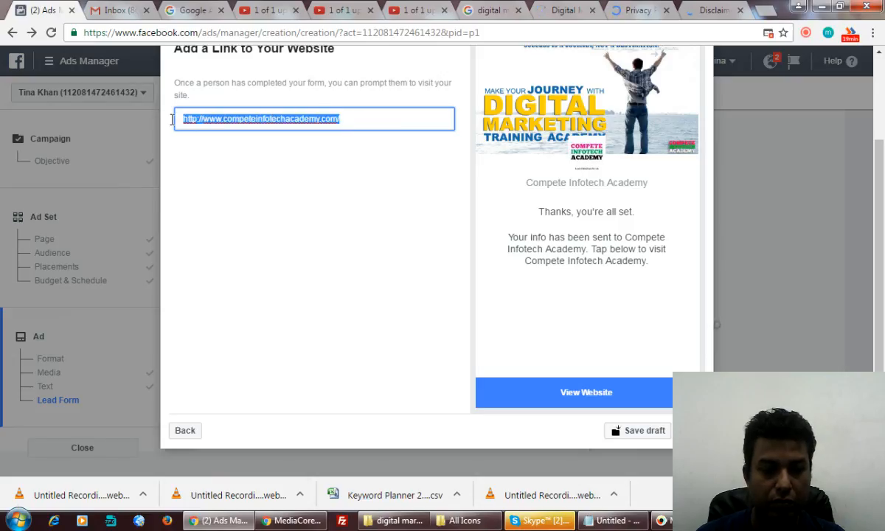
{"action": "type", "text": "http://www.competeinfotechacademy.com/digital-marketing-course-details.html"}
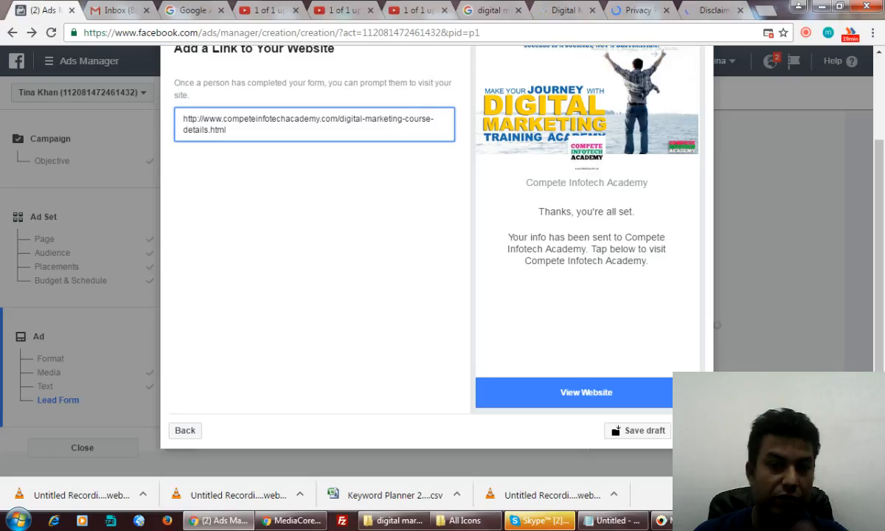
{"action": "left_click", "coordinate": [689, 431]}
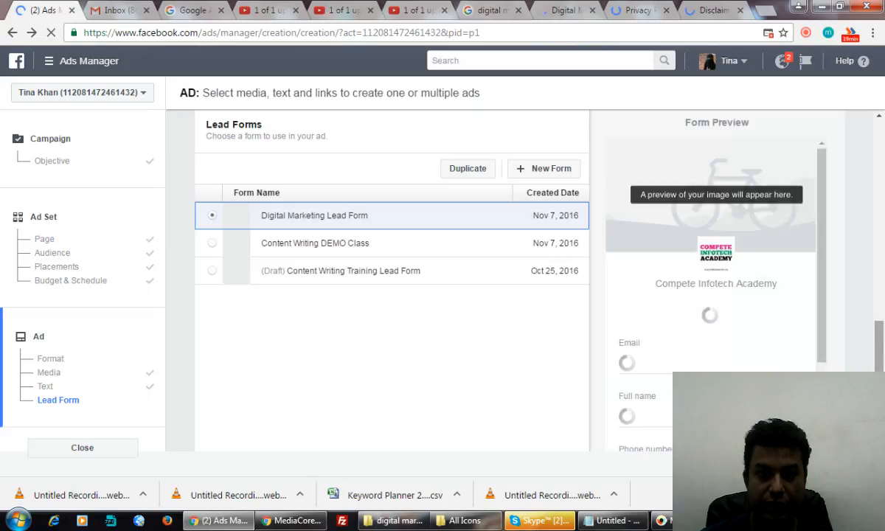
Step: Place the order for the lead ad using the Digital Marketing Lead Form
{"action": "scroll", "coordinate": [878, 355], "scroll_direction": "down", "scroll_amount": 3}
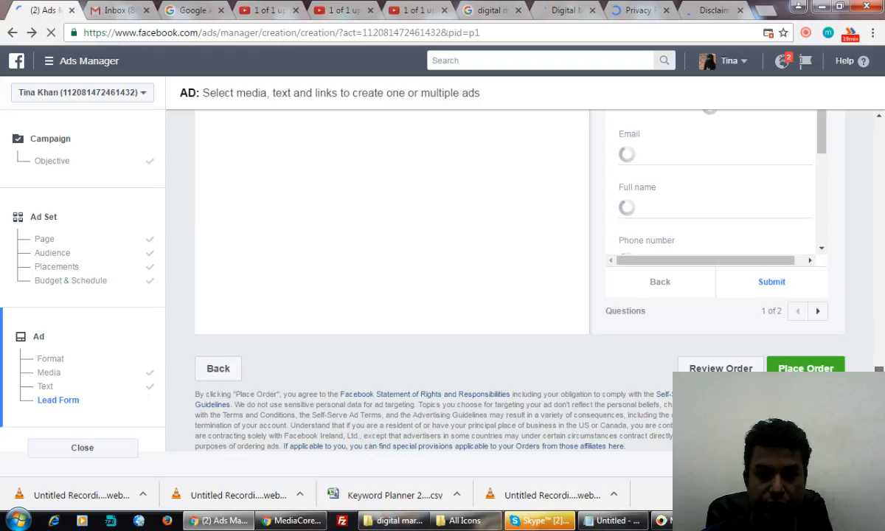
{"action": "left_click", "coordinate": [819, 368]}
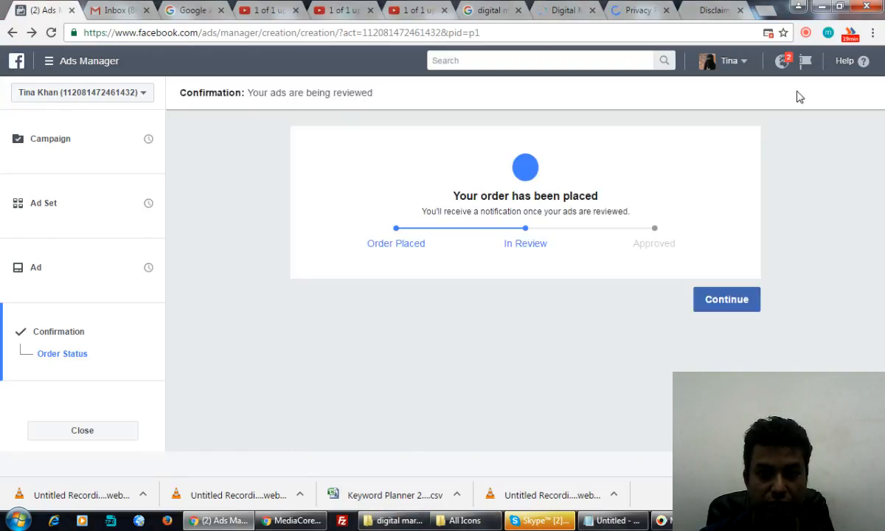
Step: Dismiss the order confirmation and continue to the Digital Marketing - All India ad sets page
{"action": "left_click", "coordinate": [712, 301]}
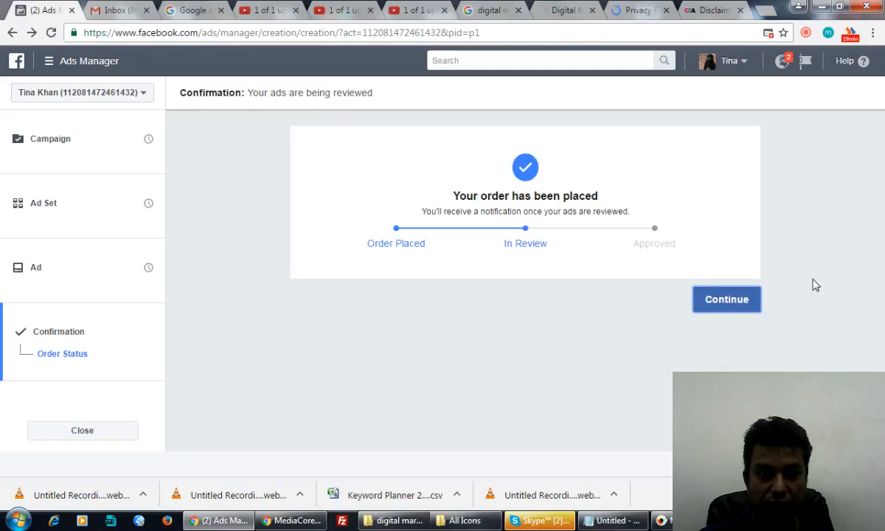
{"action": "left_click", "coordinate": [754, 308]}
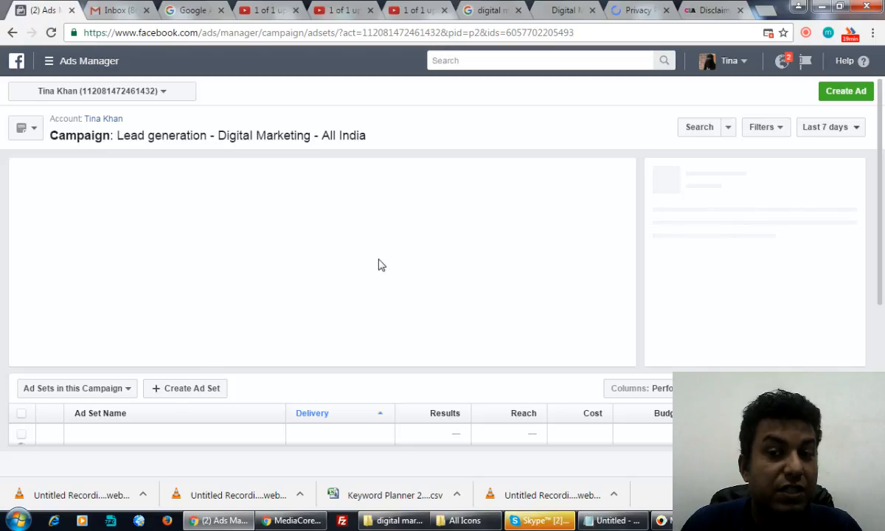
Step: Open the Lead generation - Digital Marketing - All India campaign from the right-hand panel
{"action": "scroll", "coordinate": [379, 258], "scroll_direction": "down", "scroll_amount": 2}
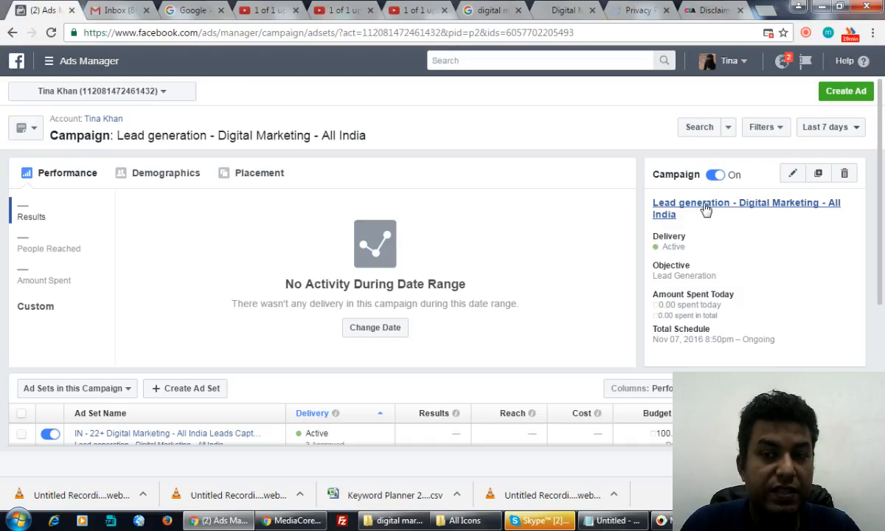
{"action": "left_click", "coordinate": [663, 204]}
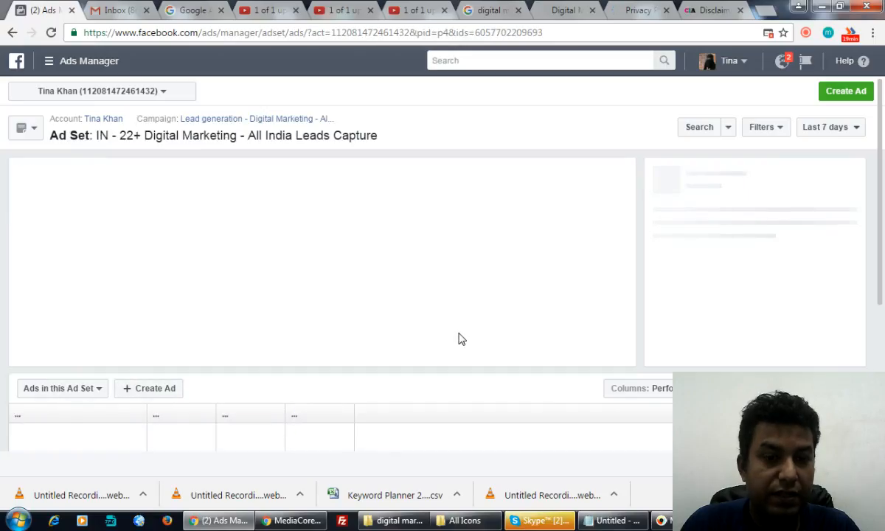
Step: Check that the All India Leads Capture ad set lists three active Compete Infotech Academy lead ads
{"action": "scroll", "coordinate": [458, 338], "scroll_direction": "down", "scroll_amount": 3}
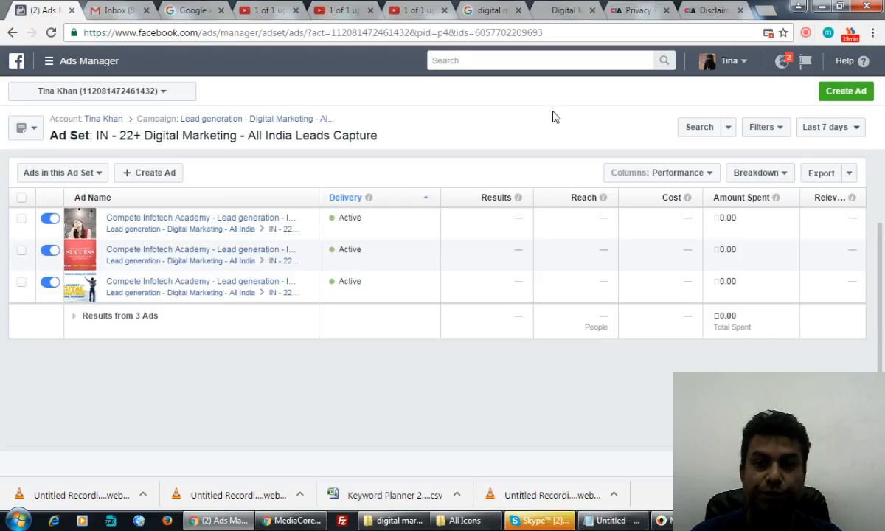
{"action": "left_click", "coordinate": [805, 33]}
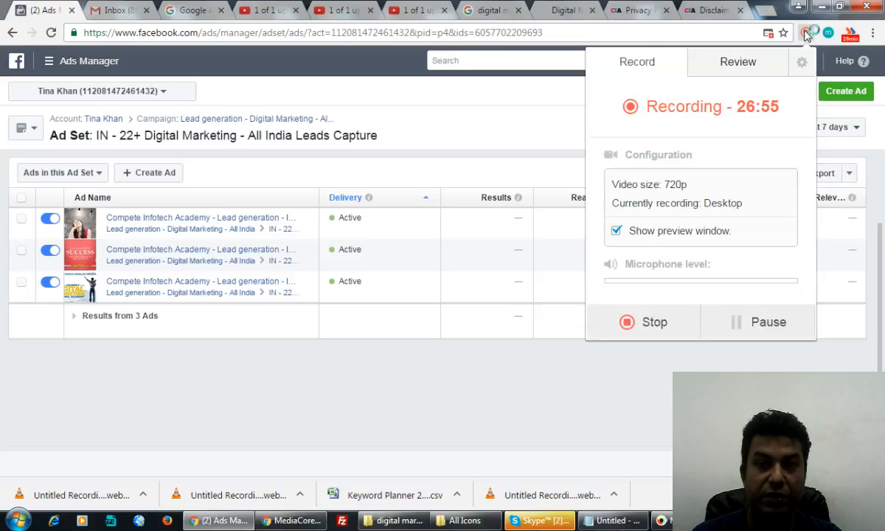